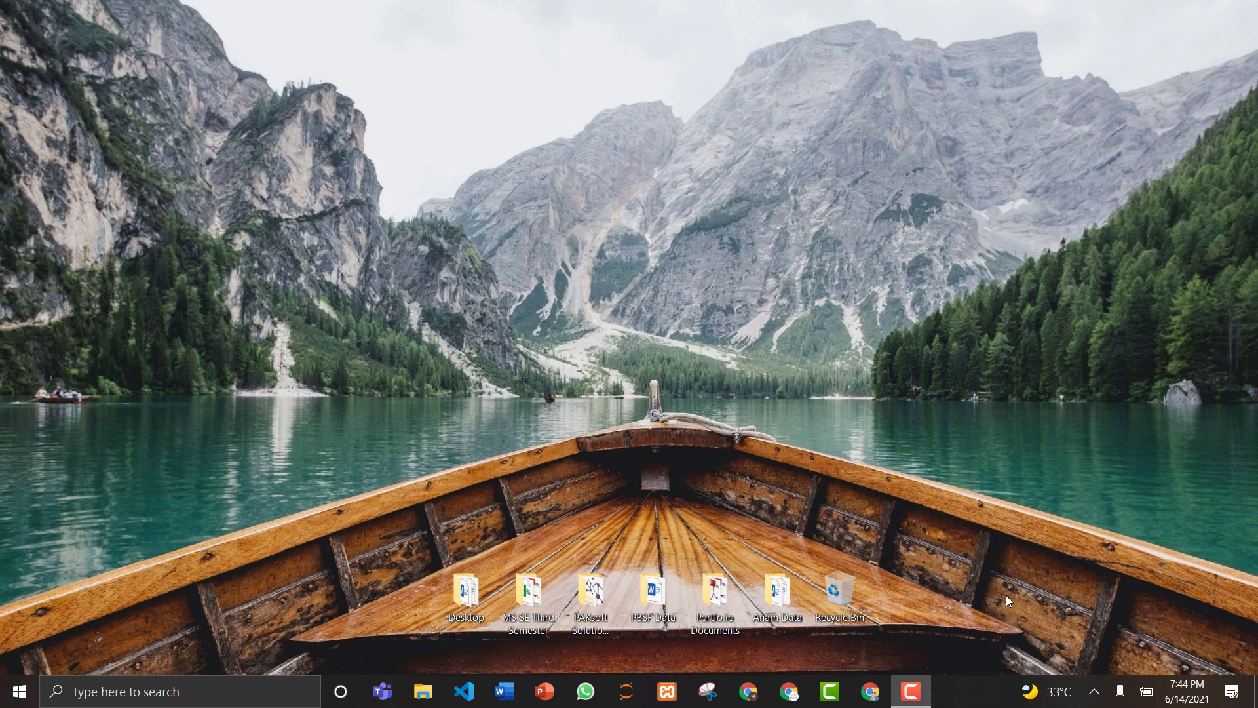
Step: Launch Chrome and load the Mummy and Me POS site at pos.mummyandme.com.pk
click(875, 691)
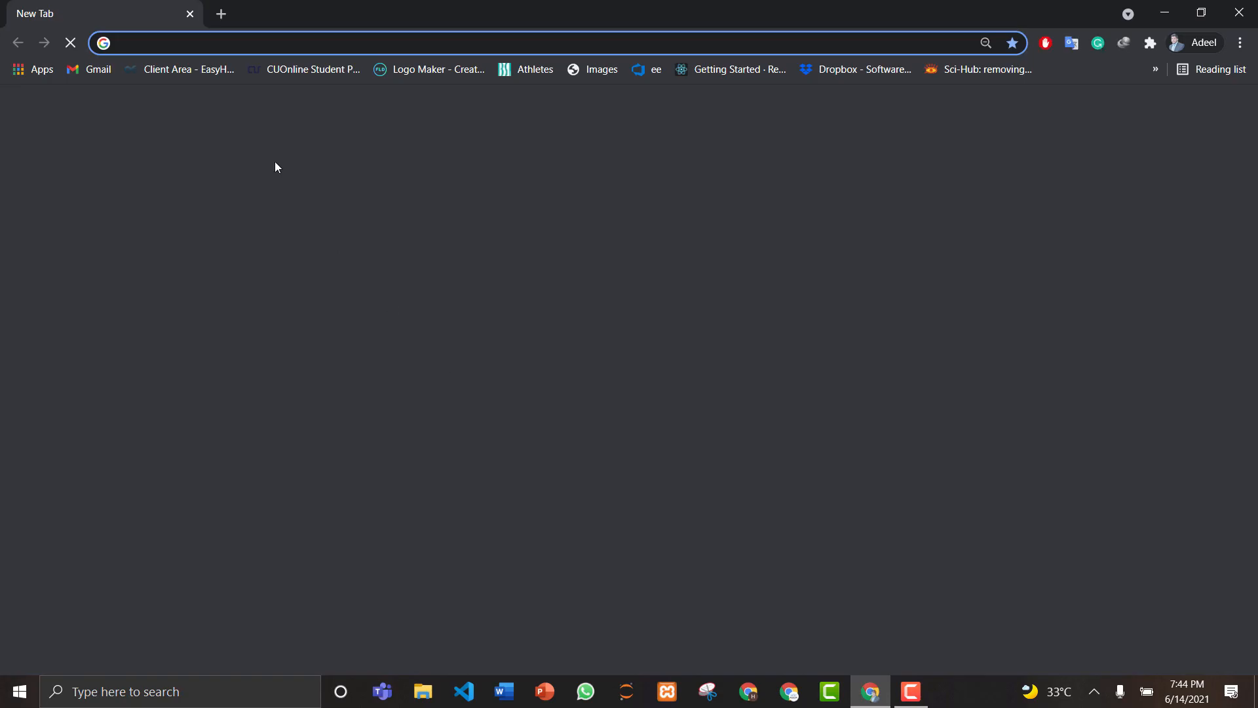
text(pos.mummyandme.com.pk)
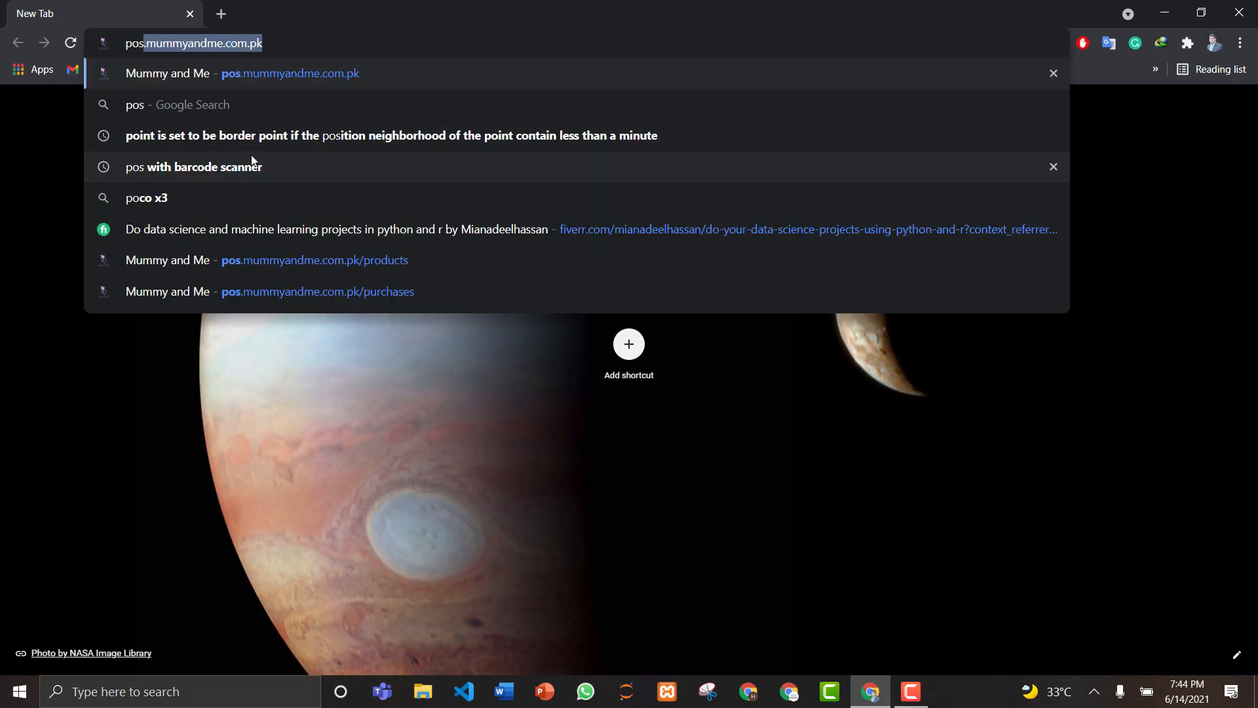
click(274, 37)
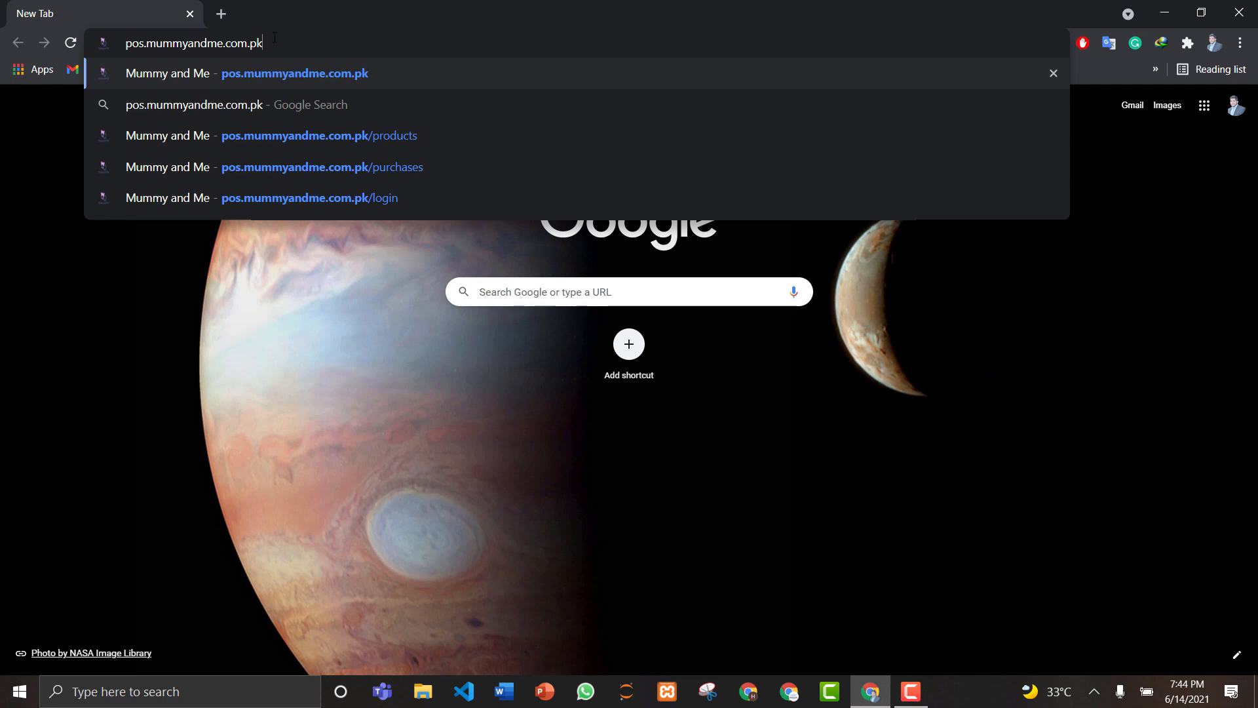
key(Return)
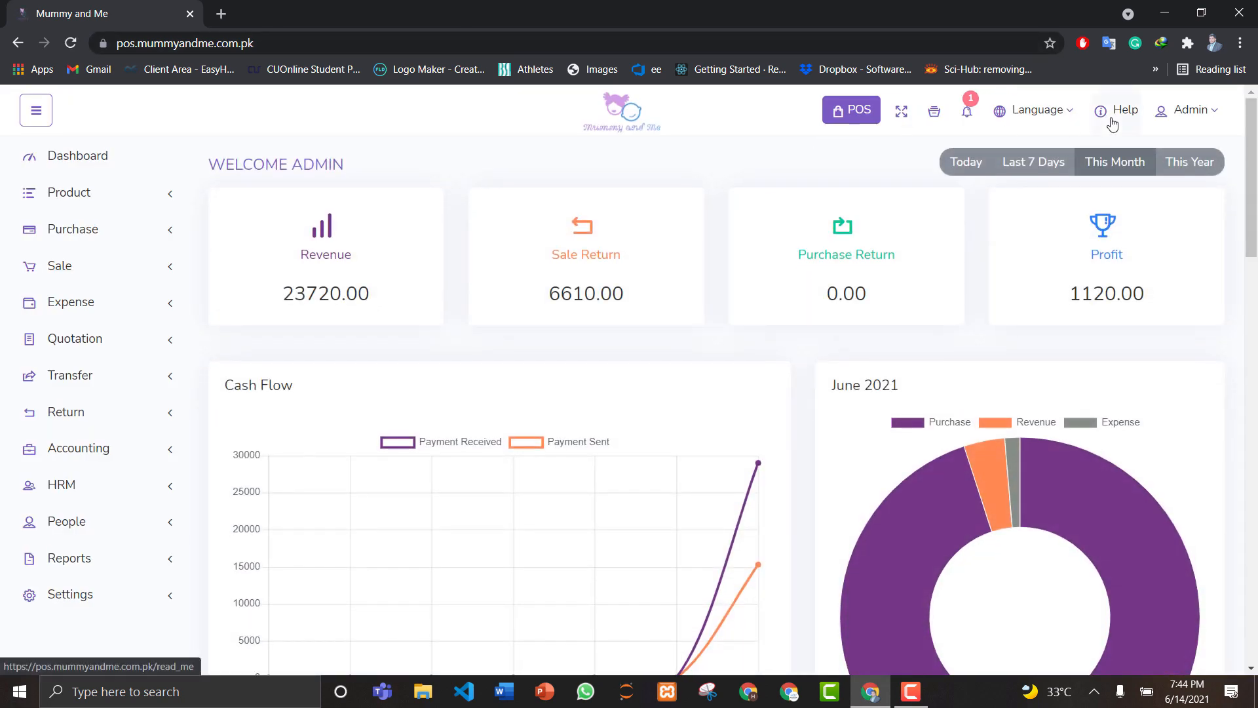
Step: Log out, sign back in with the administrator credentials, and dismiss the password breach warning
click(1190, 111)
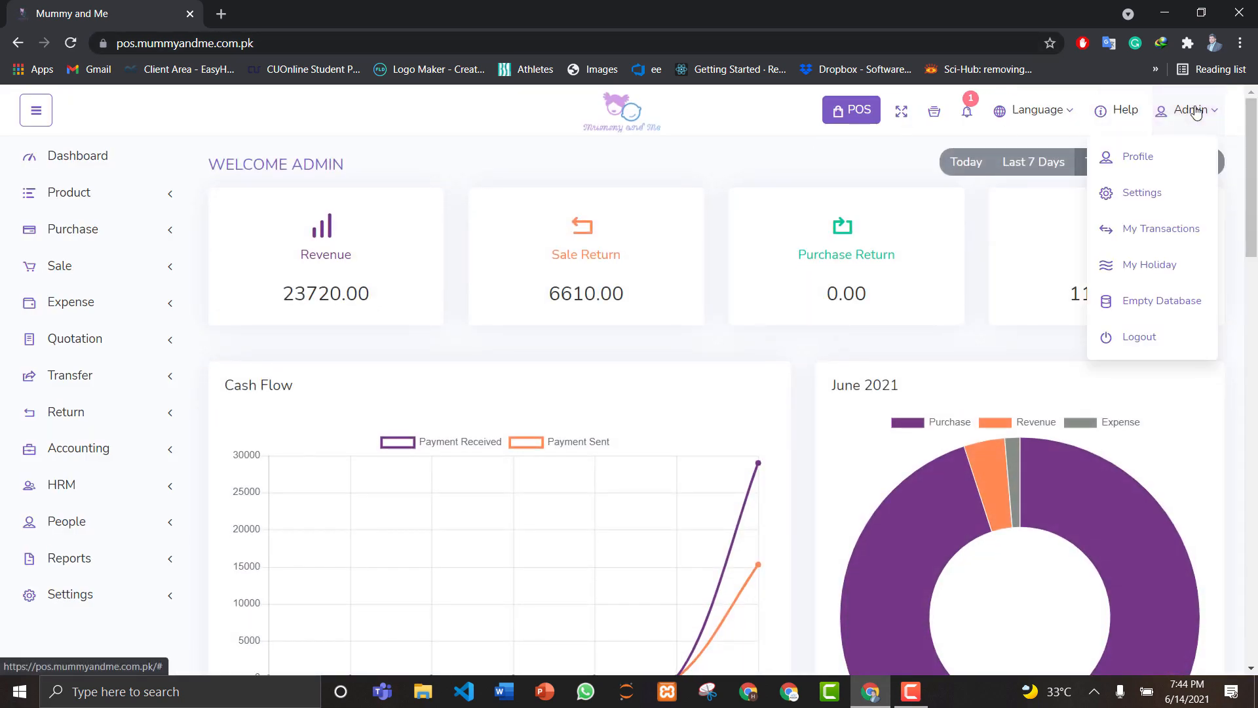
click(1140, 338)
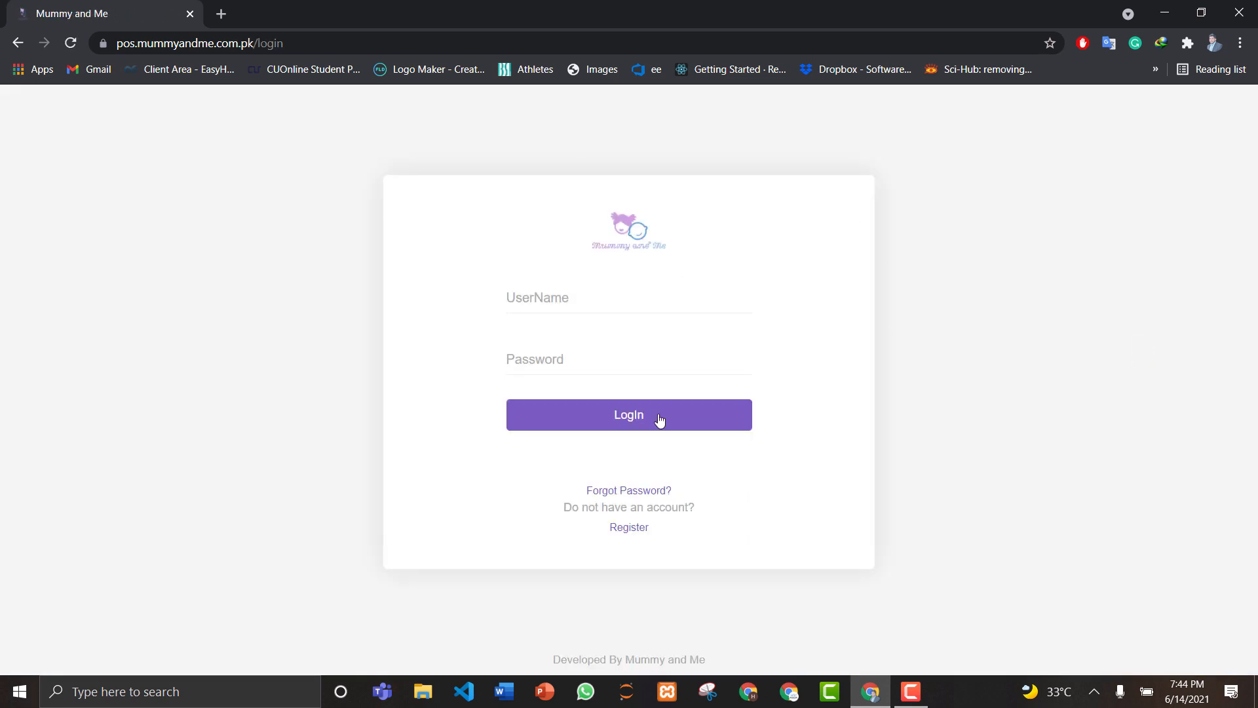
click(570, 293)
text(admin)
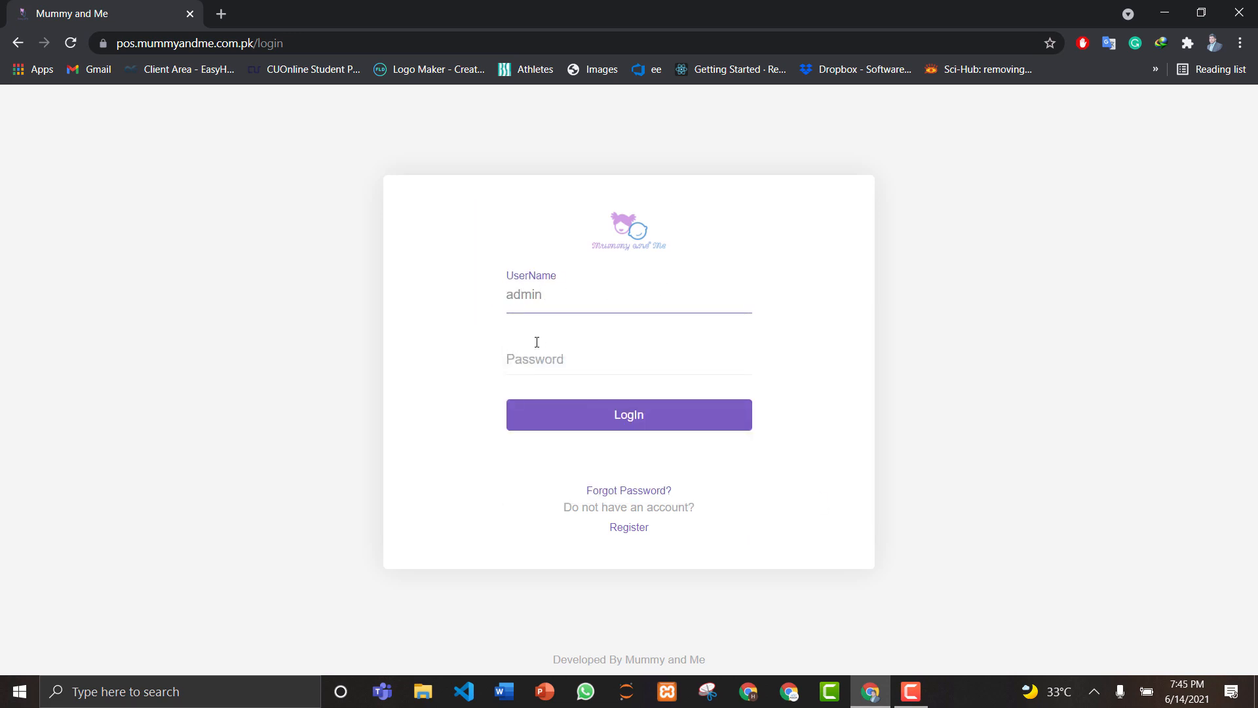
click(536, 342)
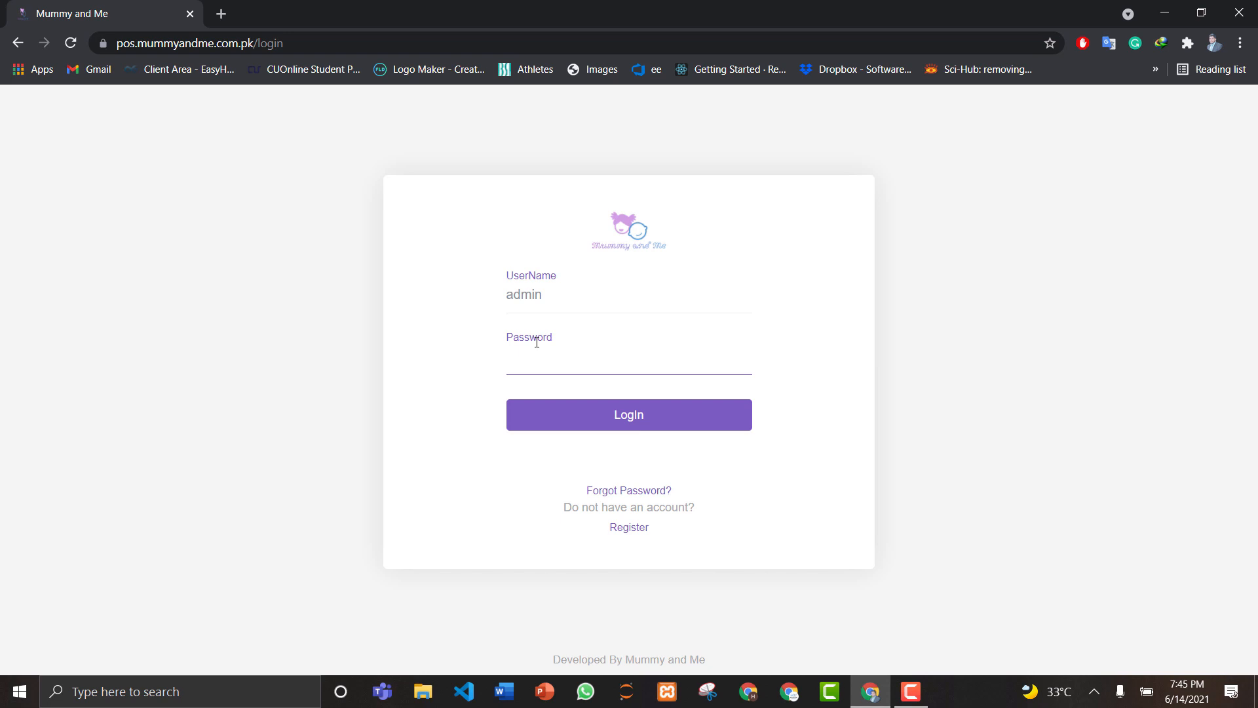
text(admin)
click(593, 418)
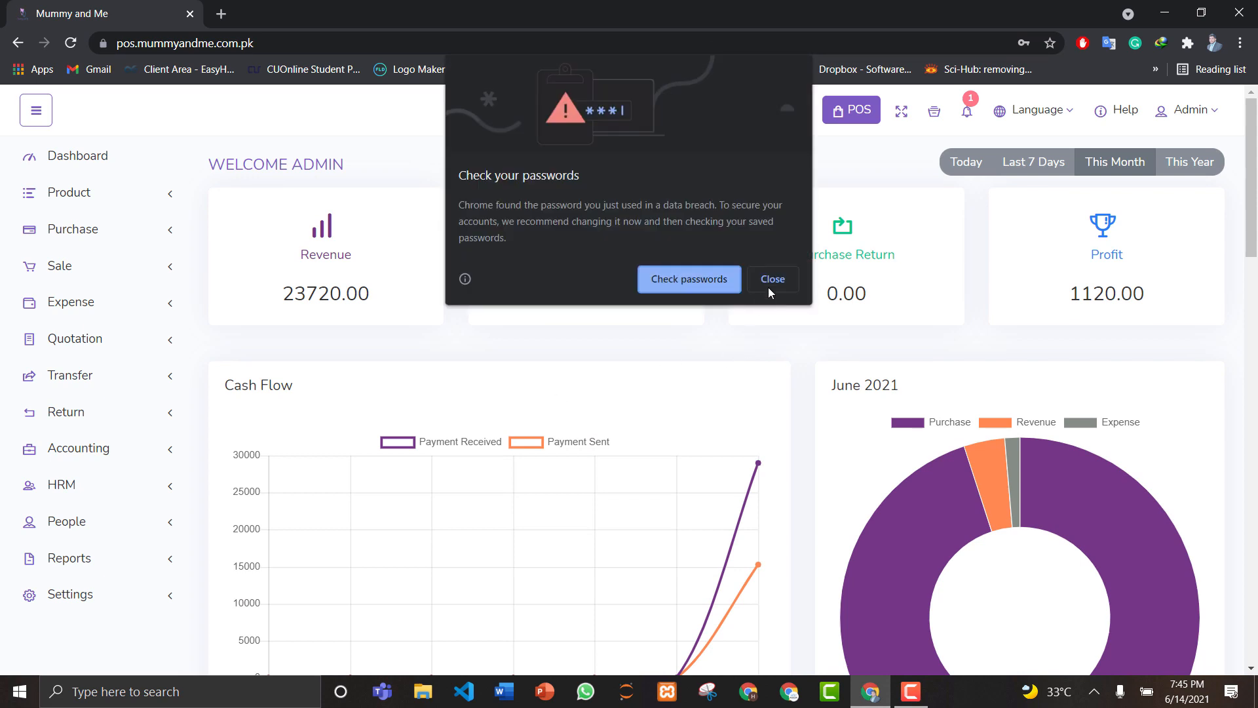
click(773, 281)
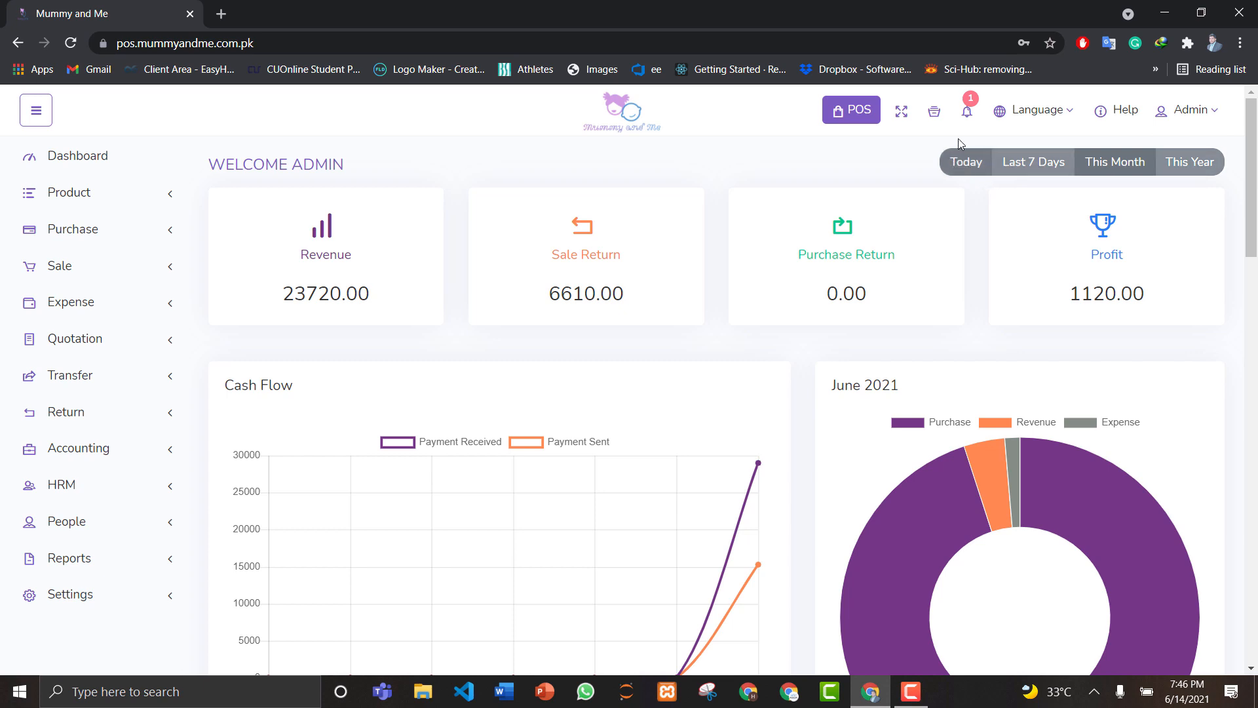
Step: Read the single stock alert notification, then view the list of four cash registers
click(968, 117)
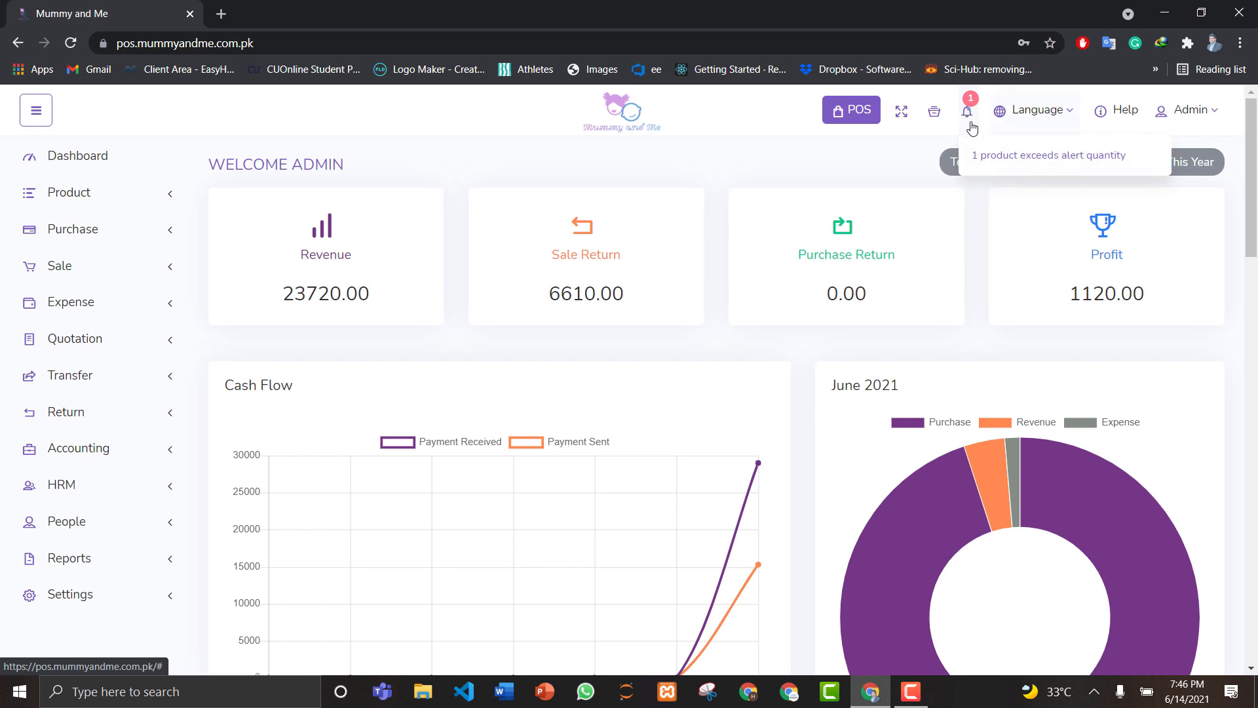
click(932, 116)
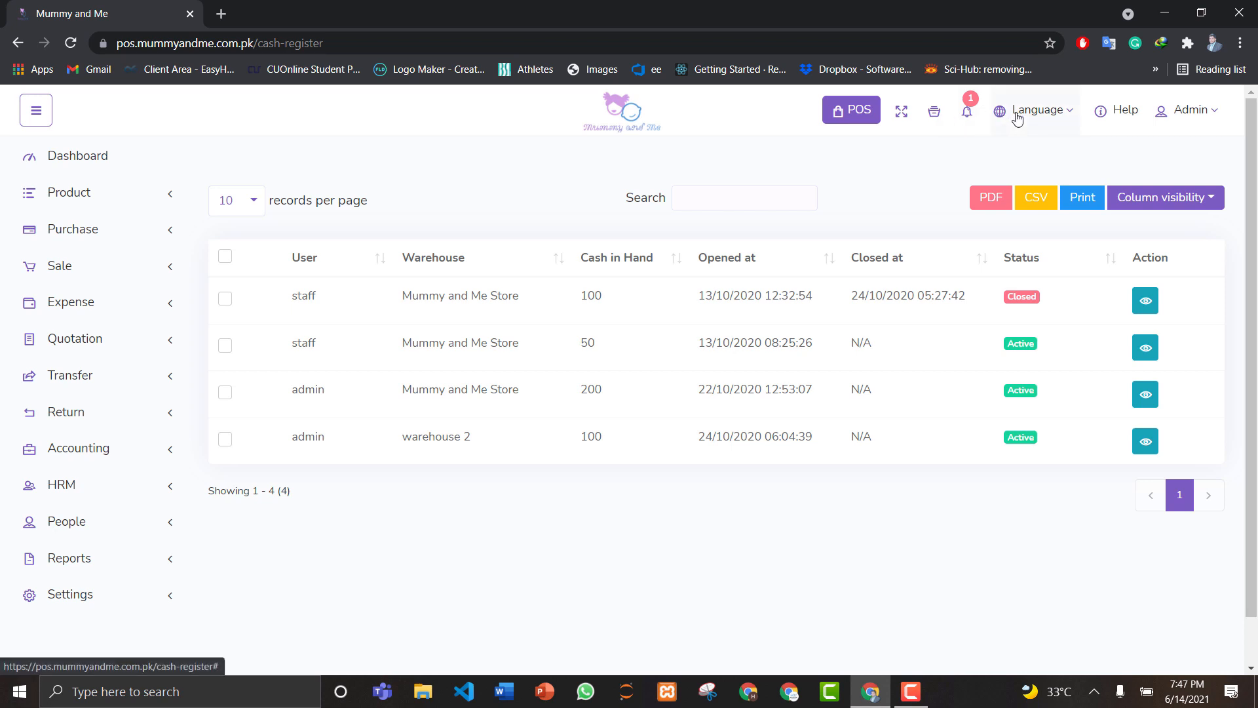
Step: Peek at the Language and Admin dropdowns unchanged, then switch to the POS checkout screen
click(1053, 125)
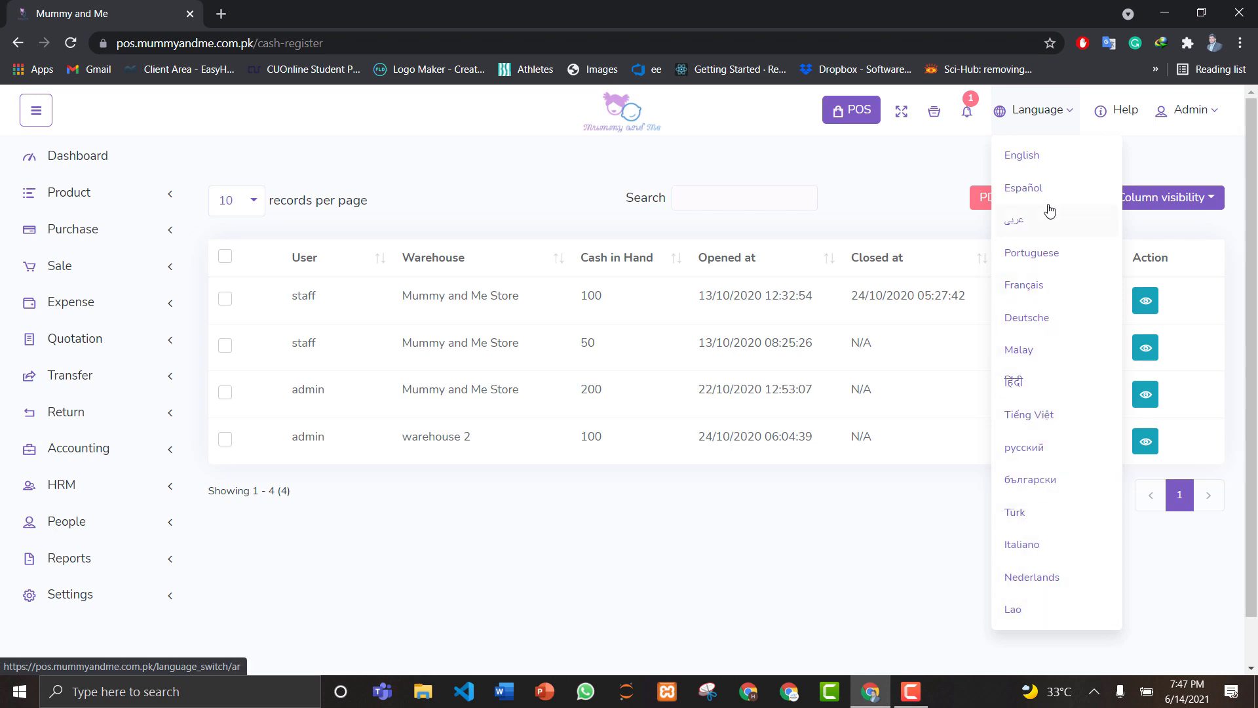
click(1043, 118)
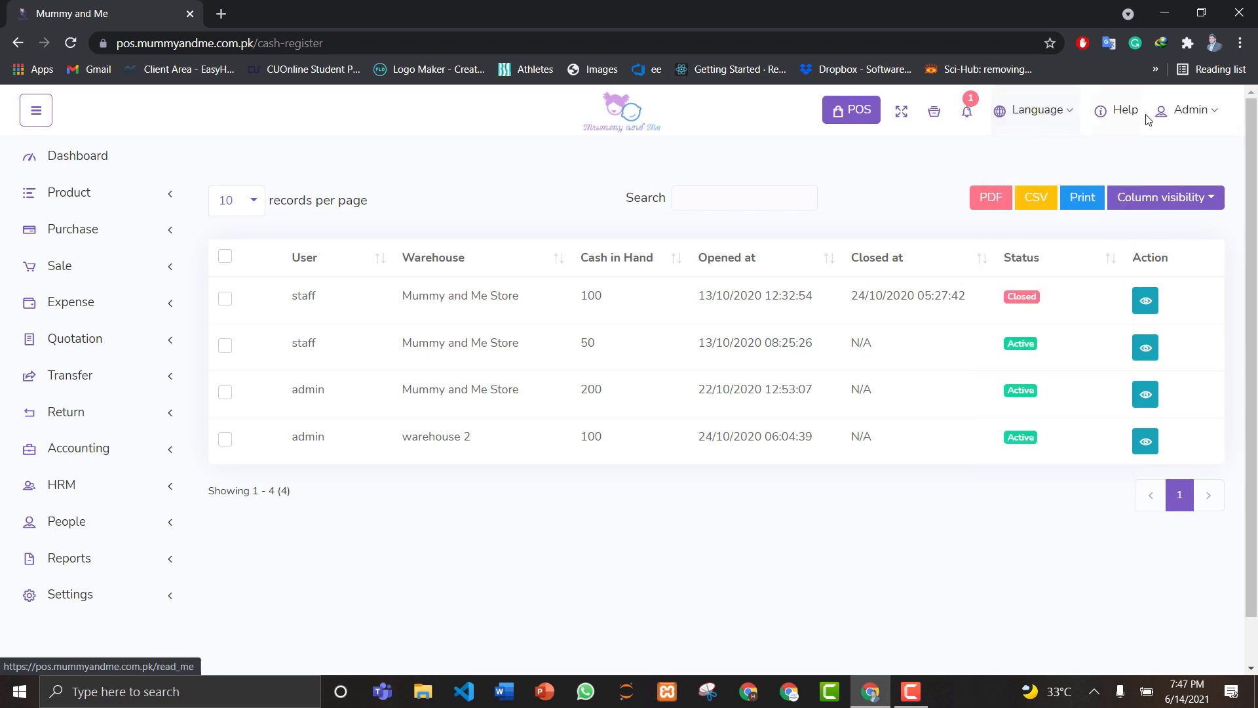
click(1179, 115)
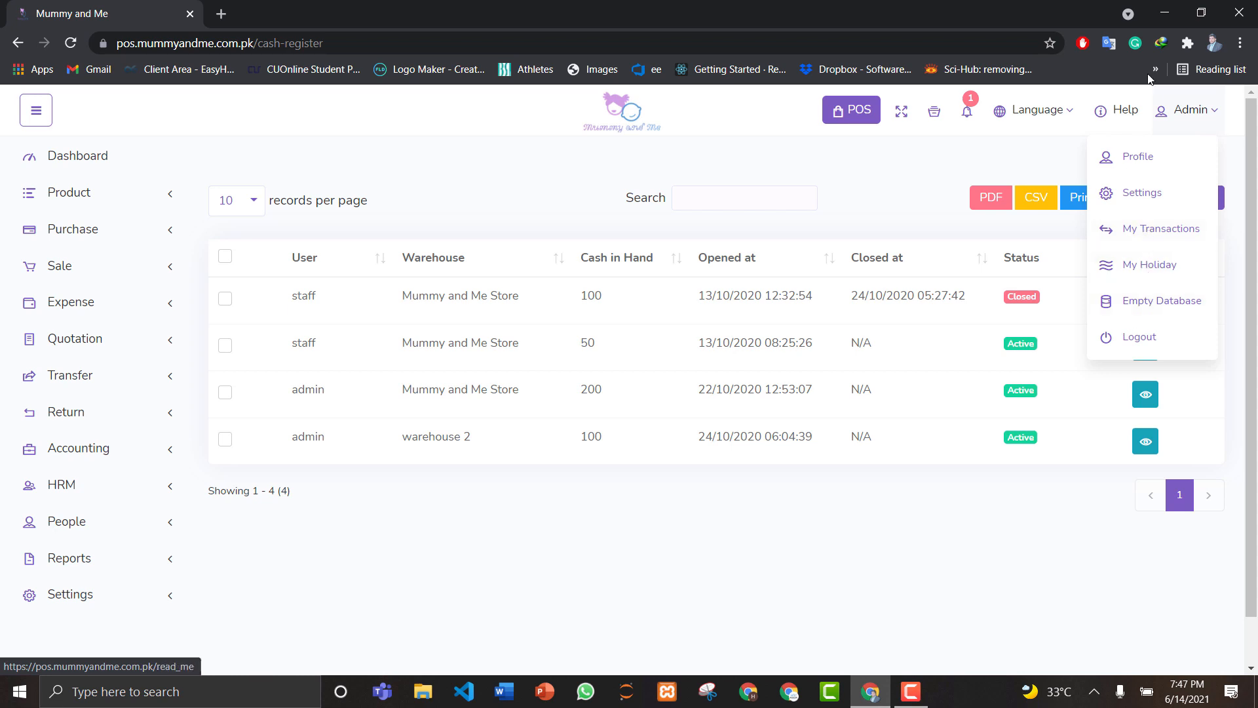
click(1170, 114)
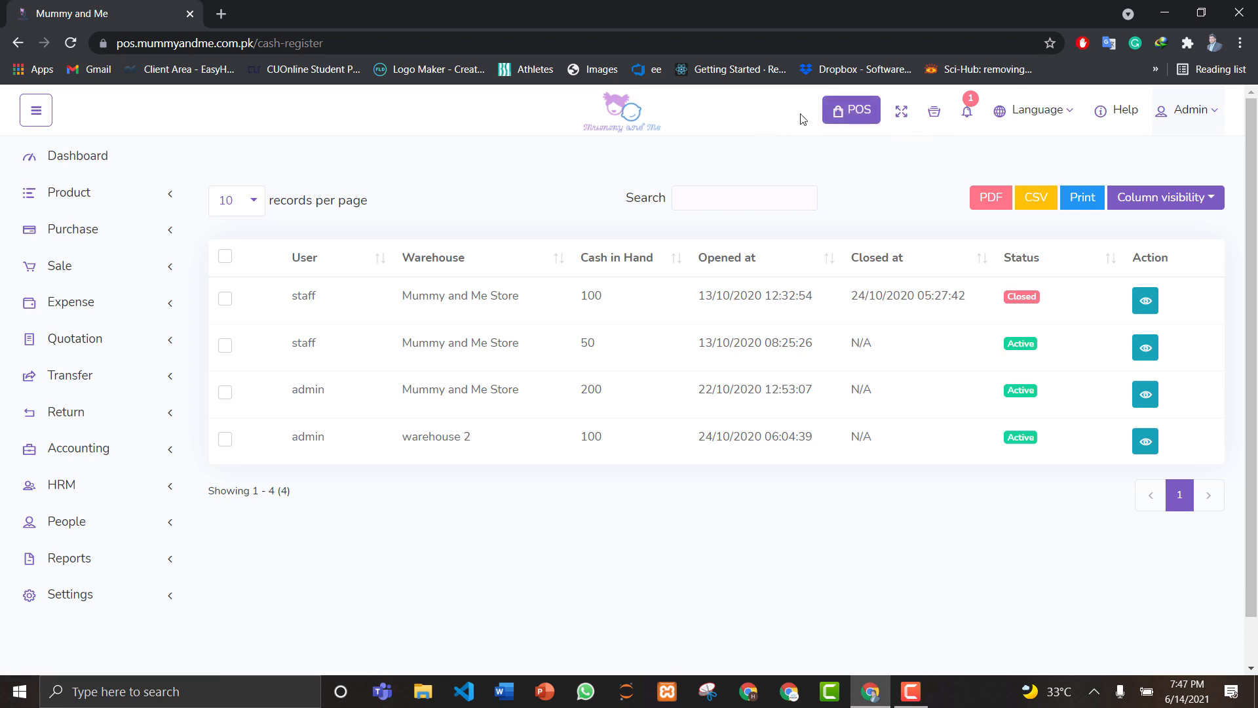
click(845, 119)
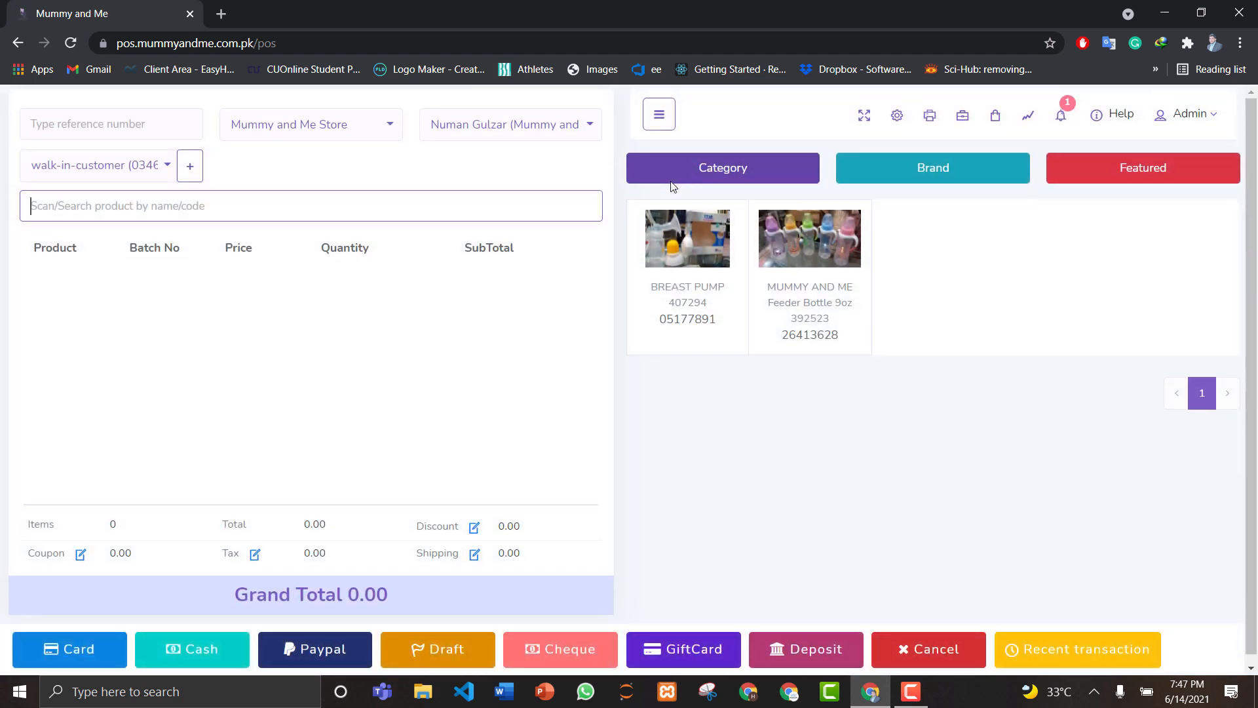
click(315, 137)
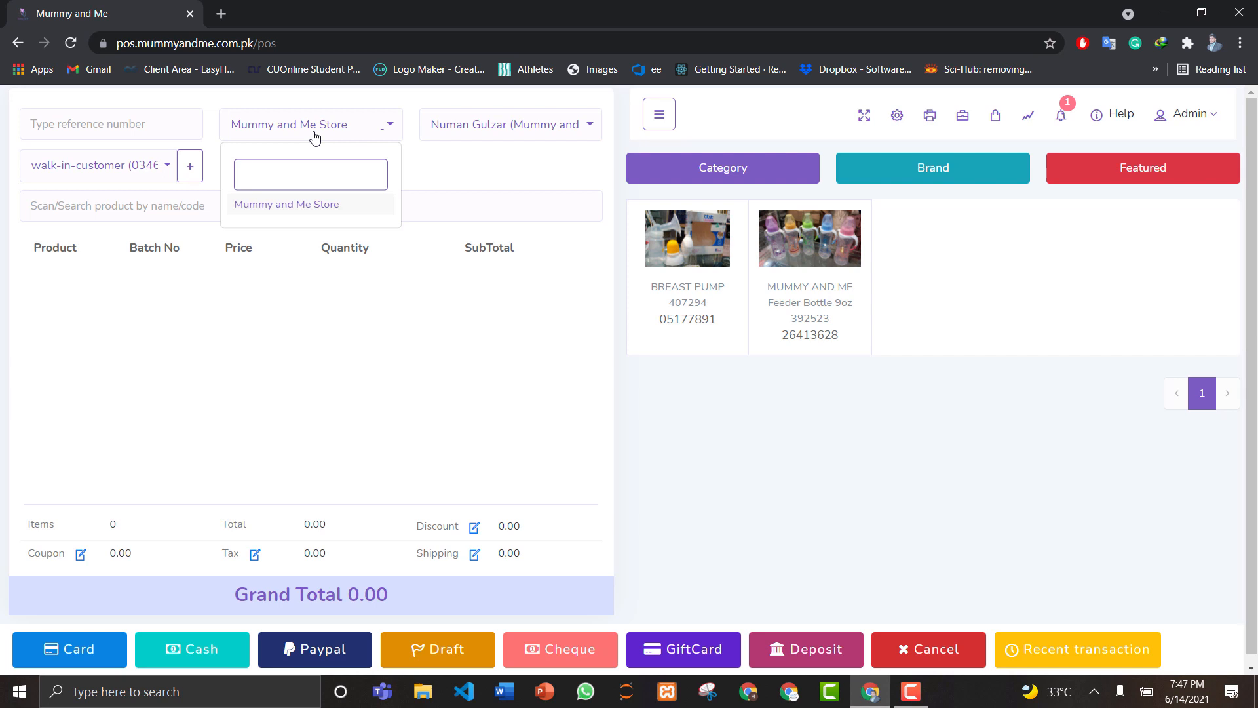
click(321, 132)
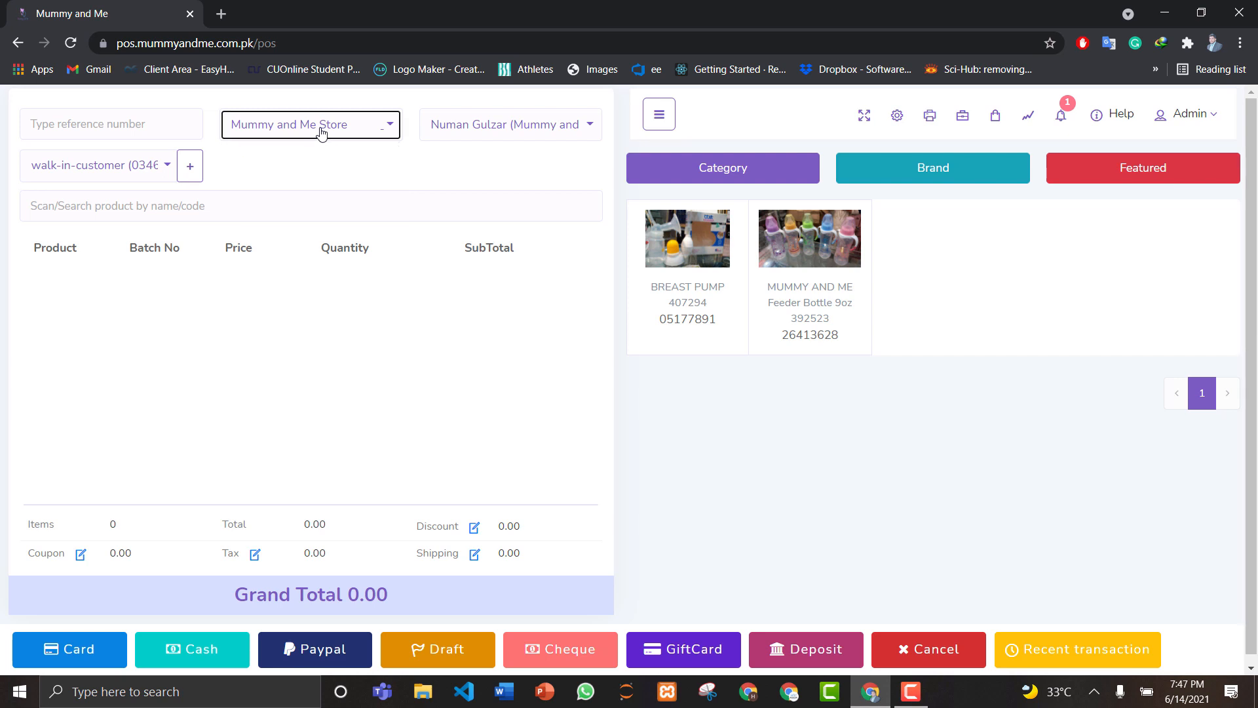
click(484, 139)
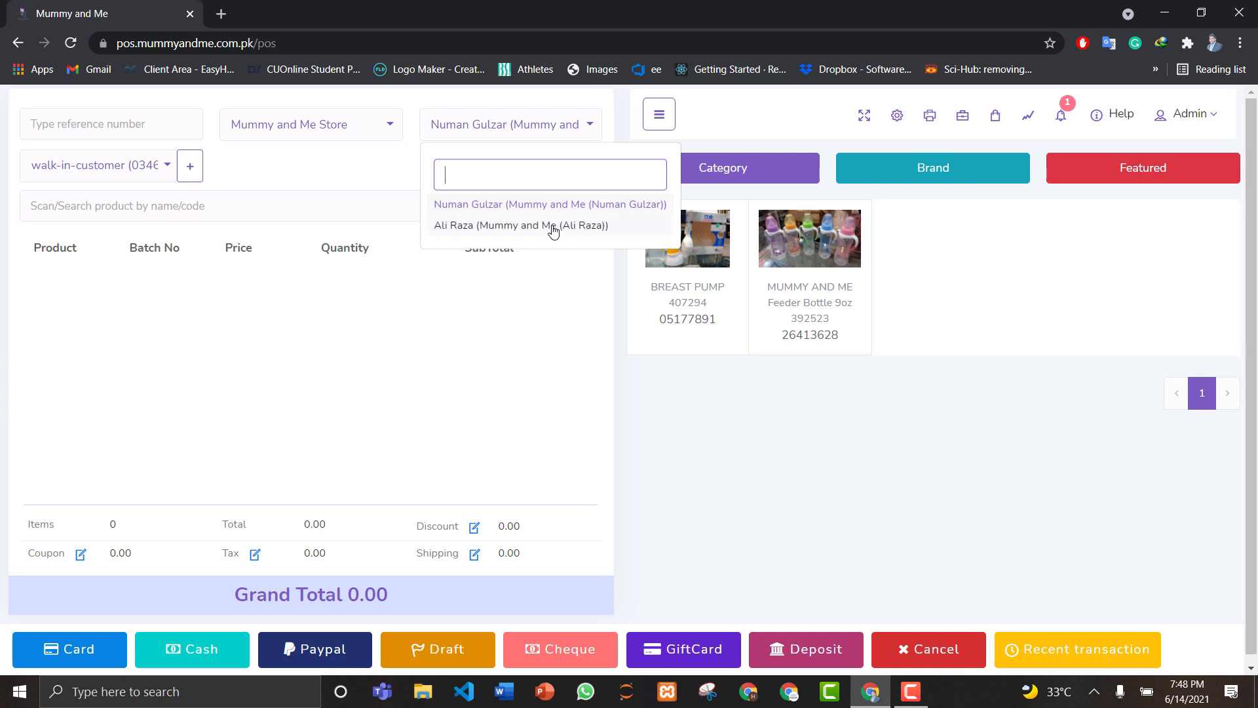
click(558, 127)
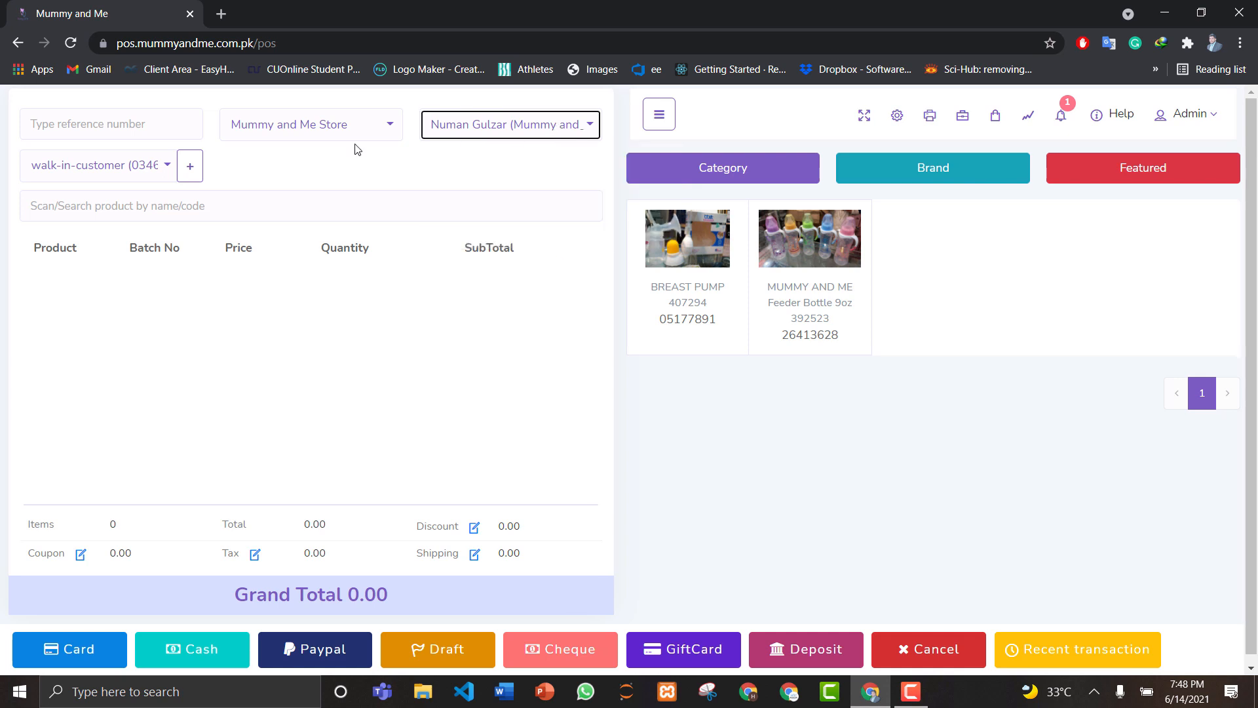
click(137, 172)
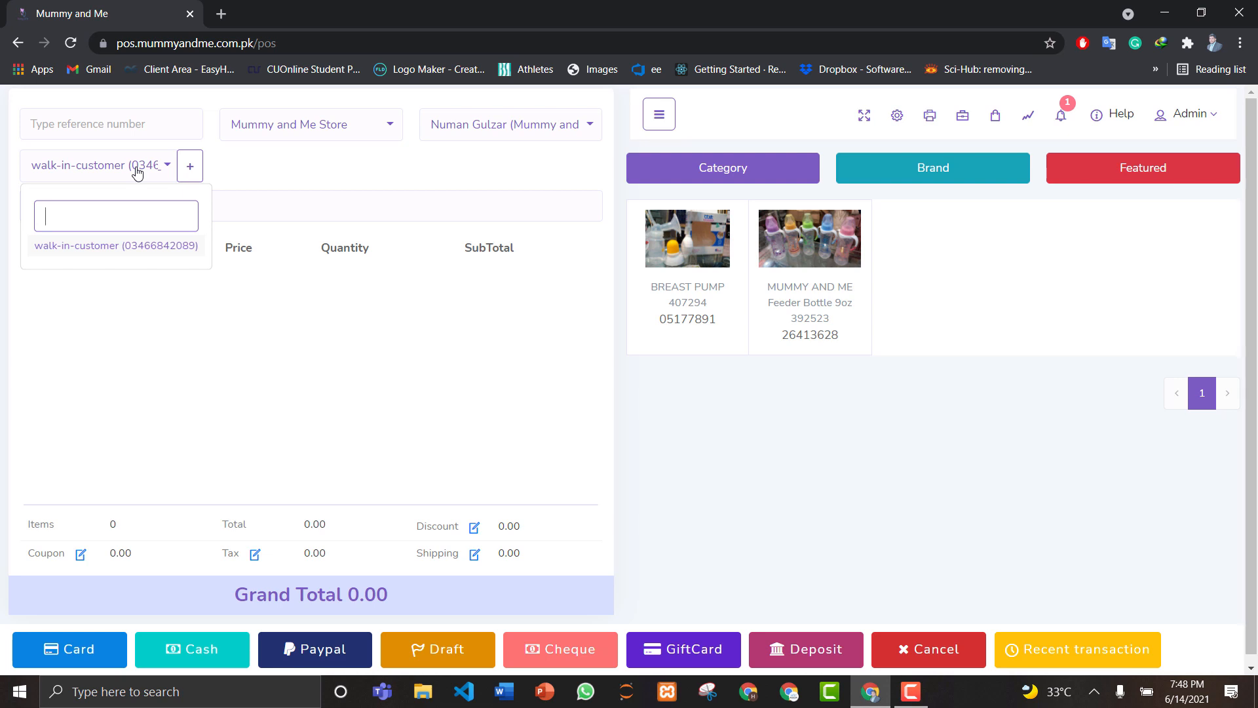
click(135, 178)
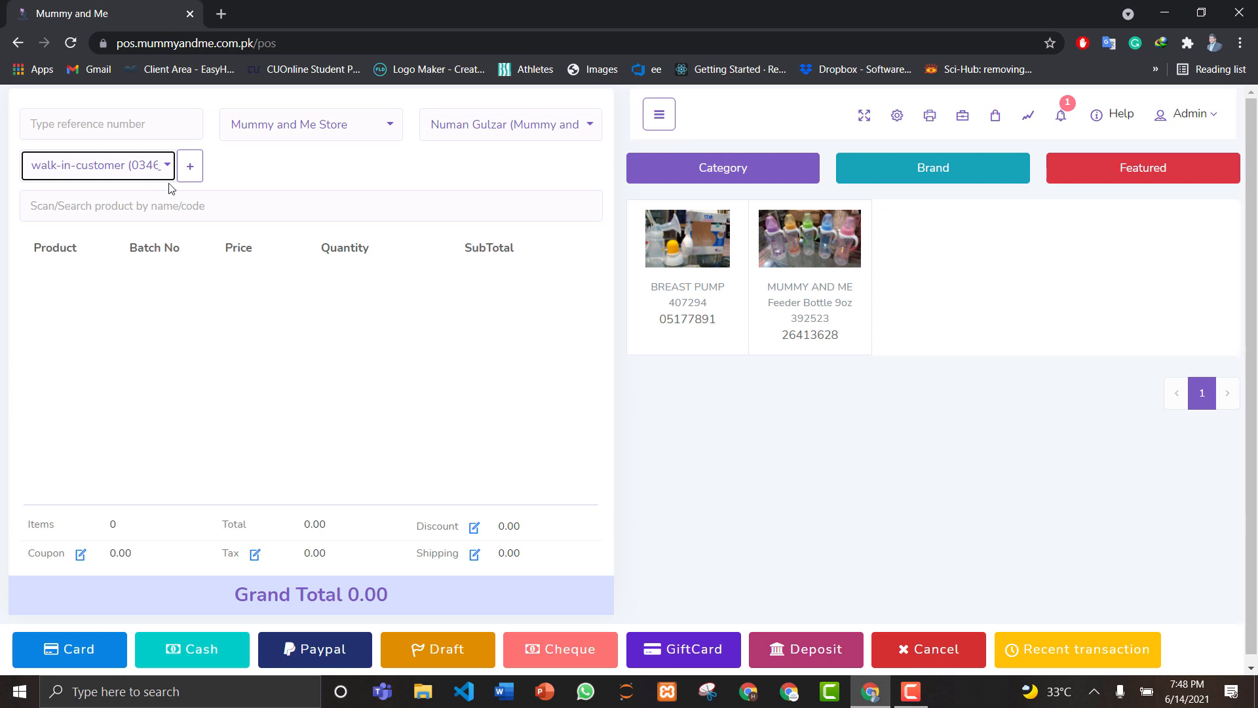
click(203, 204)
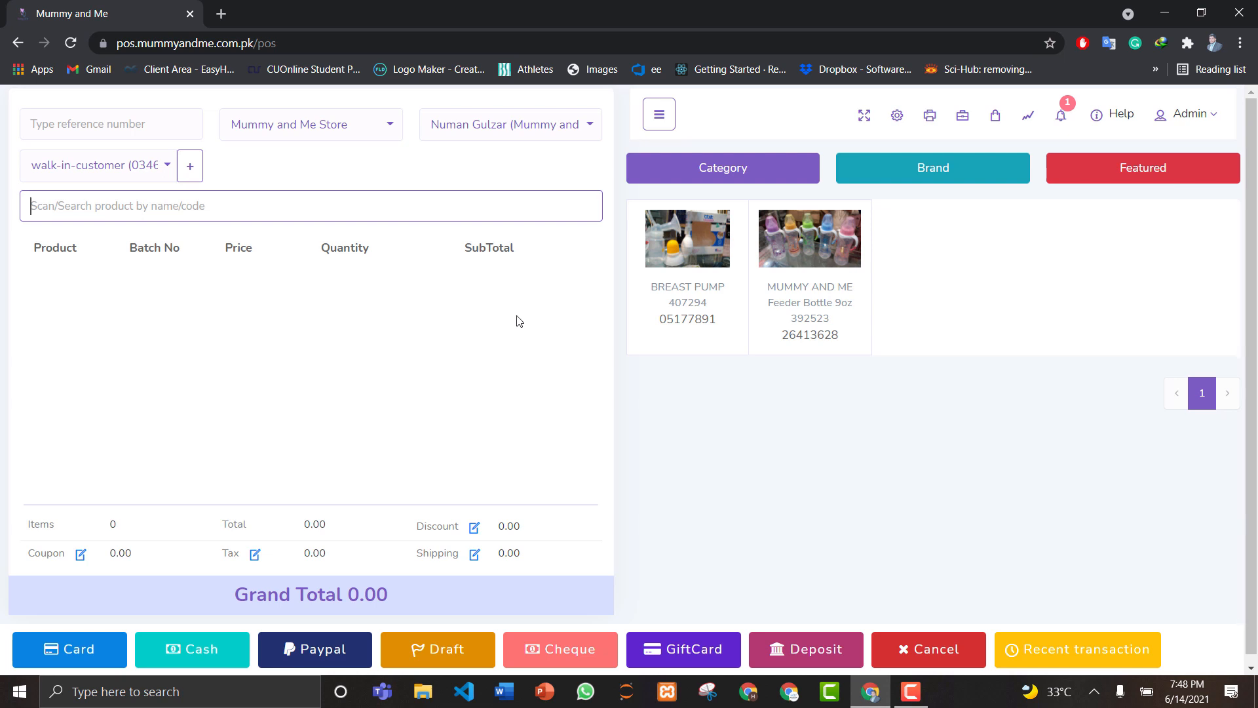
Step: Skip the unavailable BREAST PUMP and add two Feeder Bottle 9oz for a 700.00 total
click(684, 260)
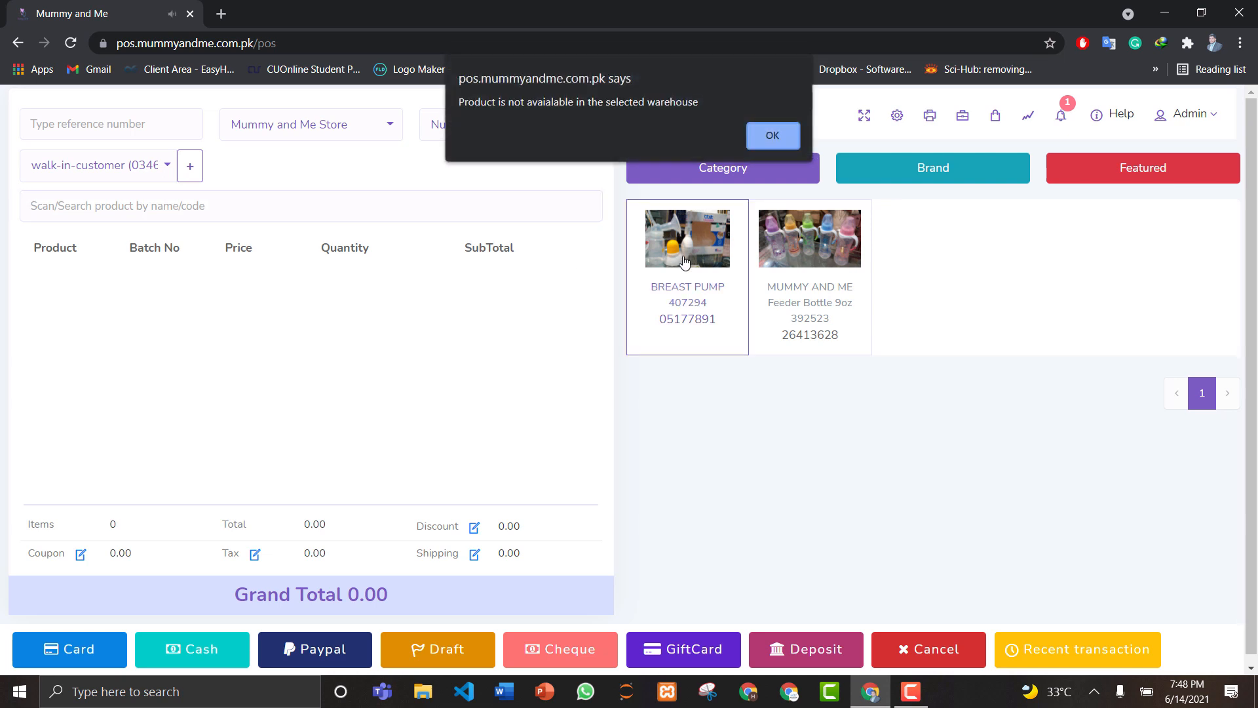
click(763, 142)
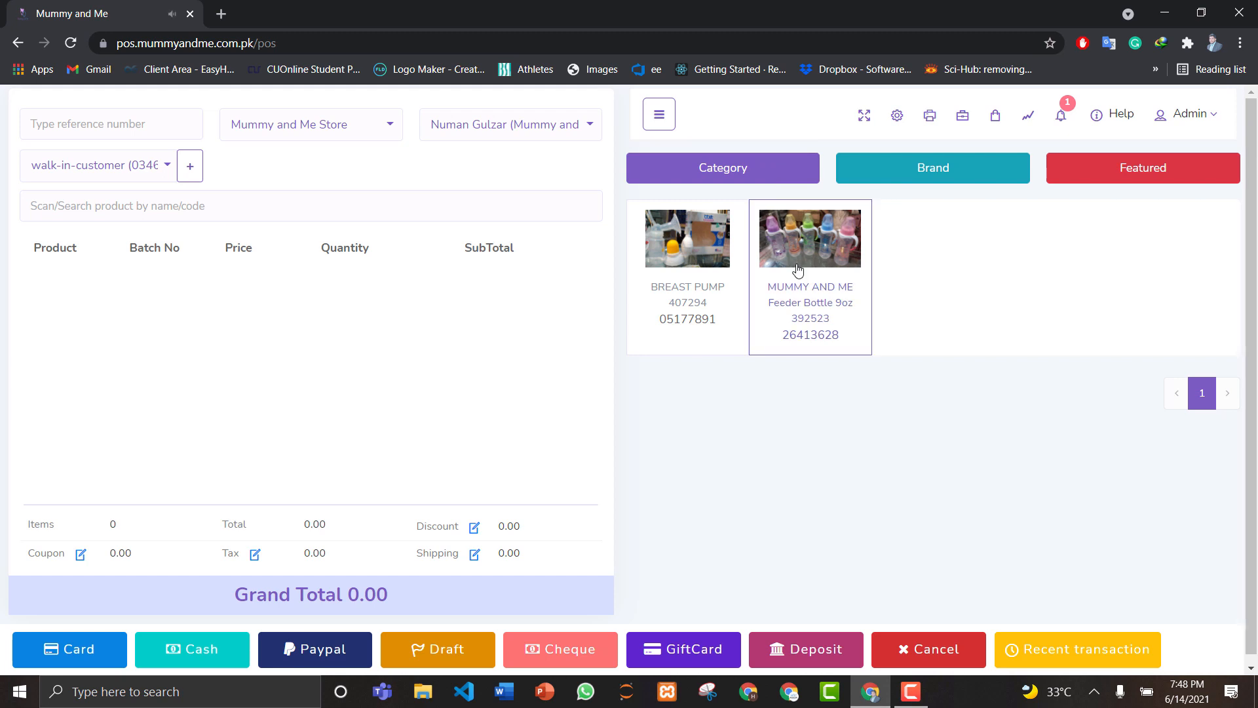
click(798, 269)
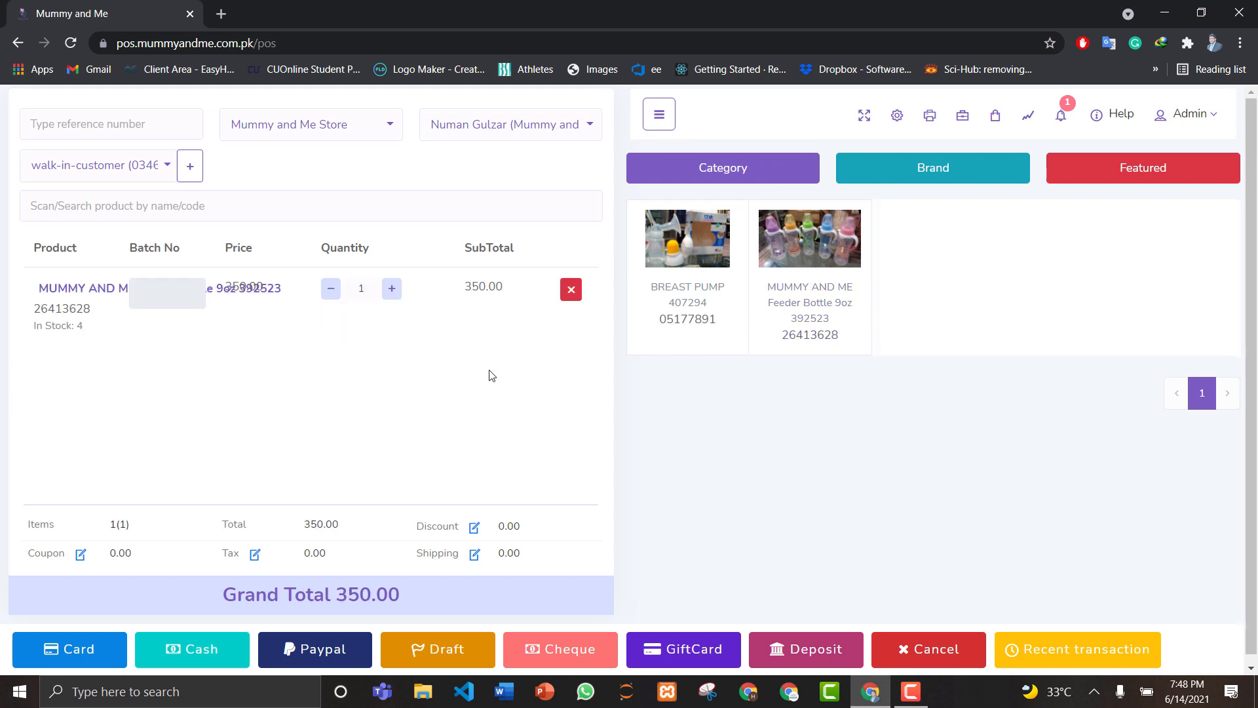
click(828, 262)
Step: Take 1000 Quick Cash for the 700 sale, leaving 300 change, and submit it
click(171, 649)
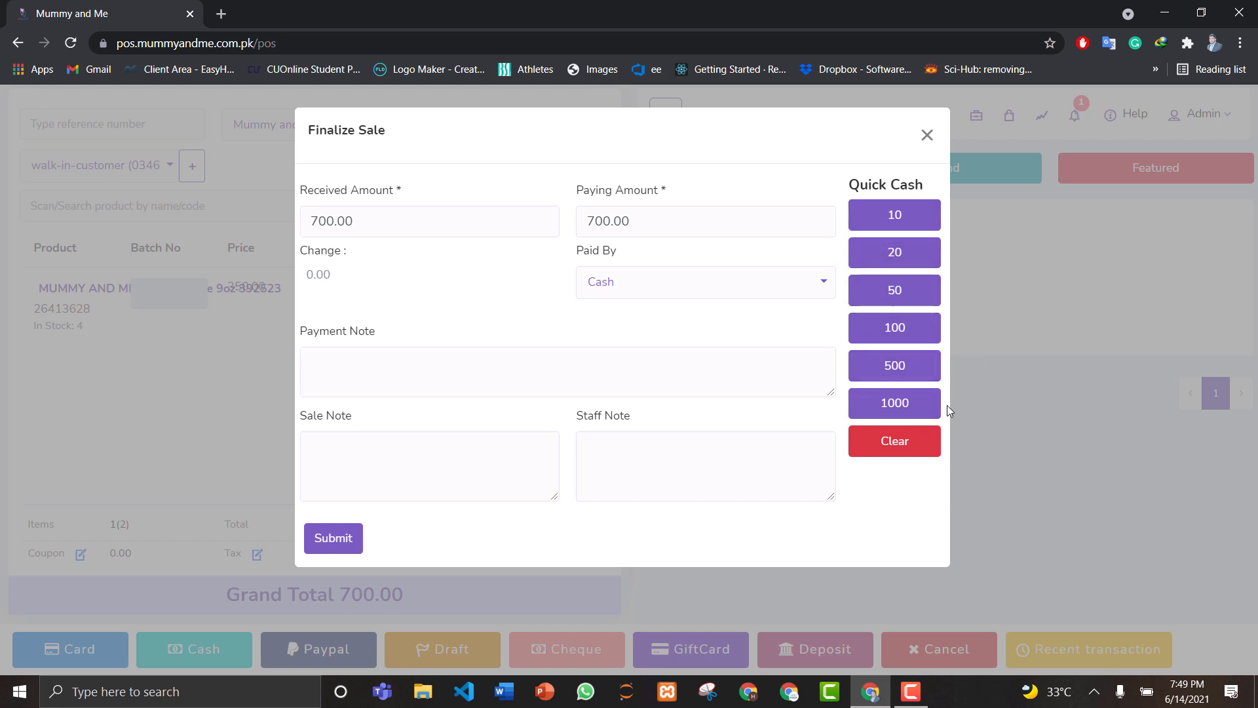
click(914, 410)
click(340, 538)
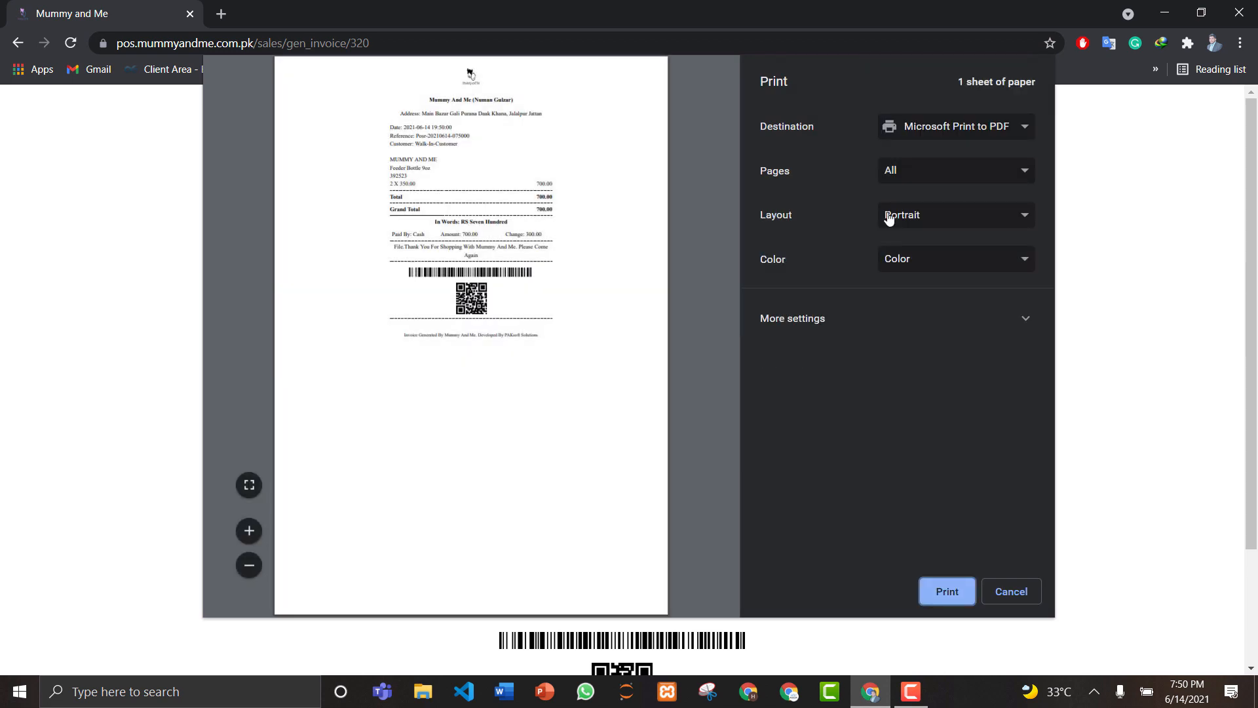
Step: Keep Save as PDF as the print destination, then cancel printing invoice 320
click(984, 127)
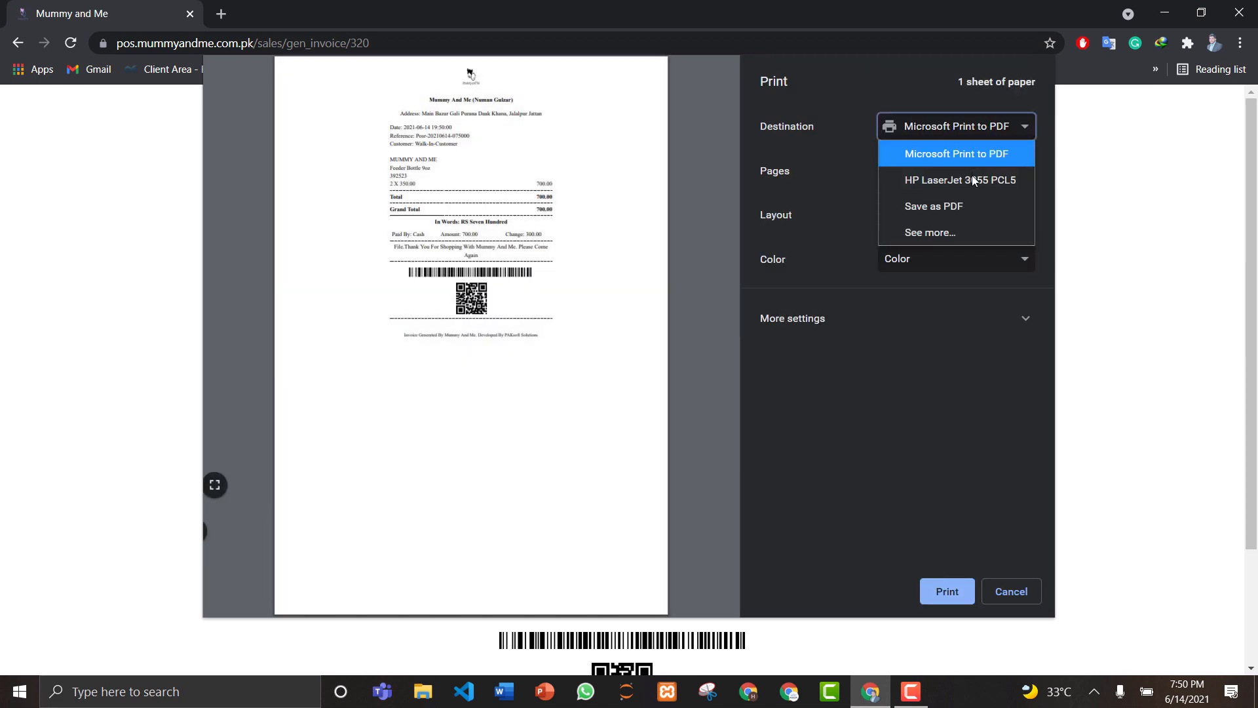
click(902, 409)
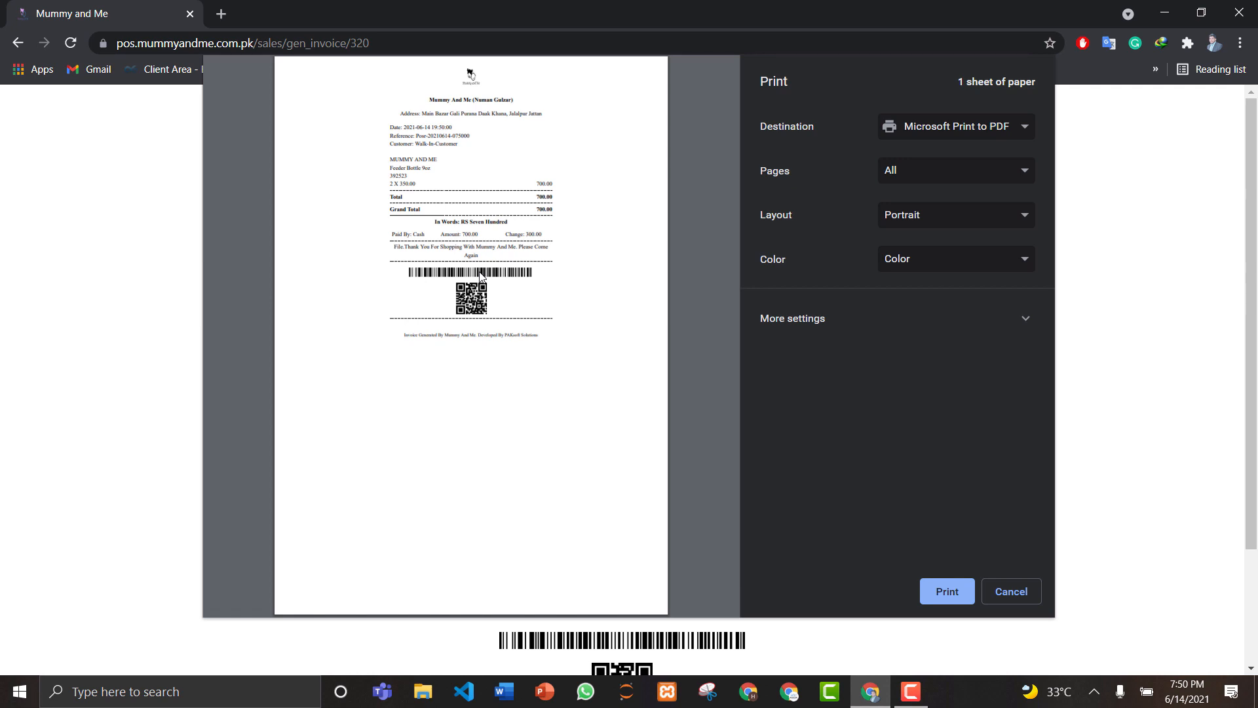
click(989, 594)
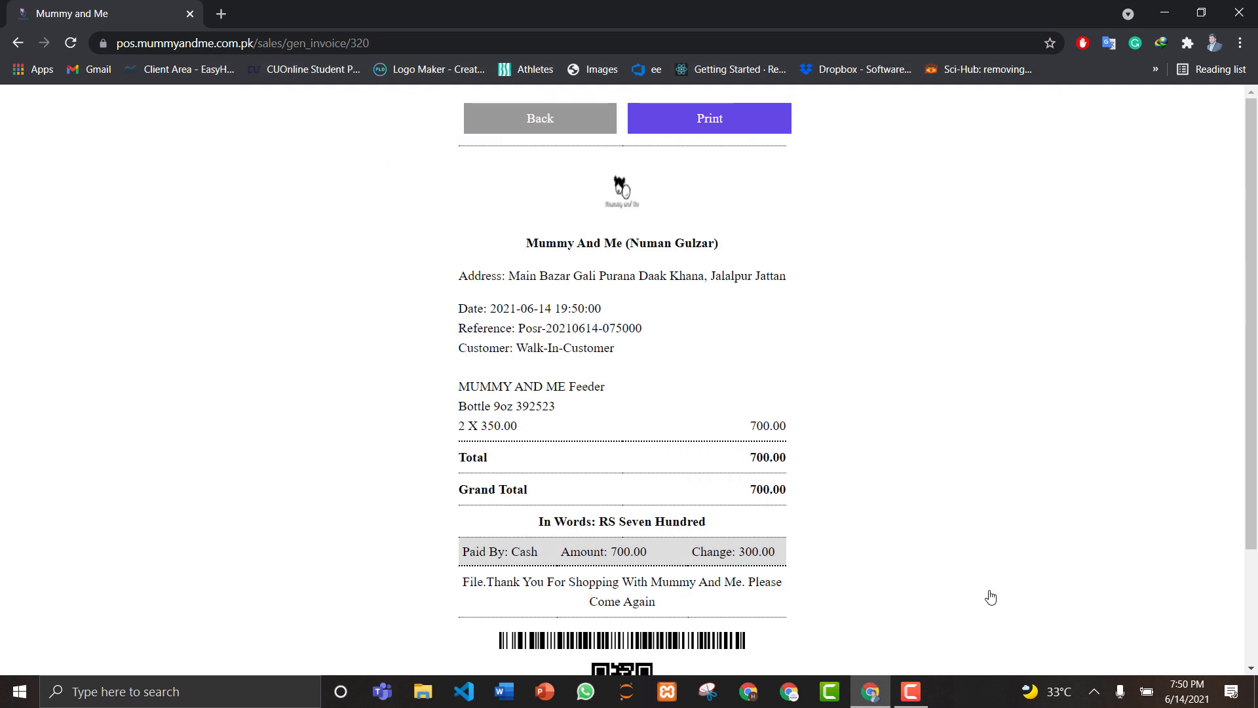
Step: Return to the point-of-sale screen, then go to the admin's Profile page
click(532, 127)
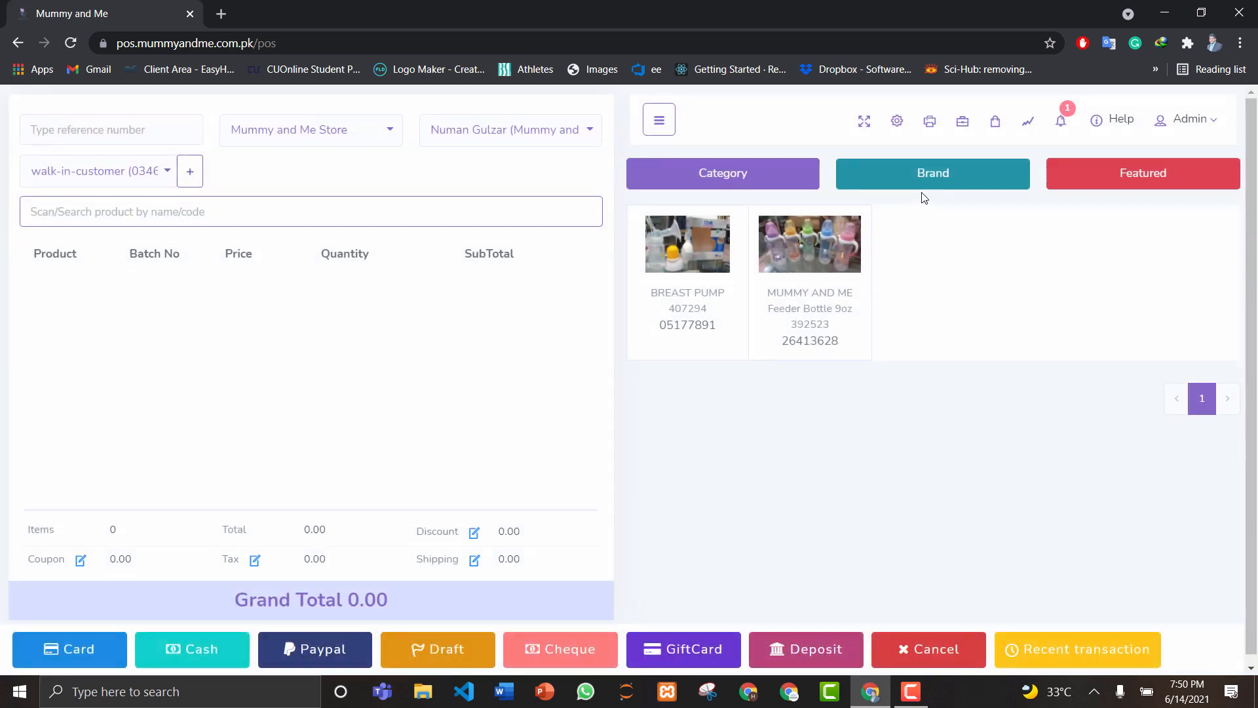
click(1190, 115)
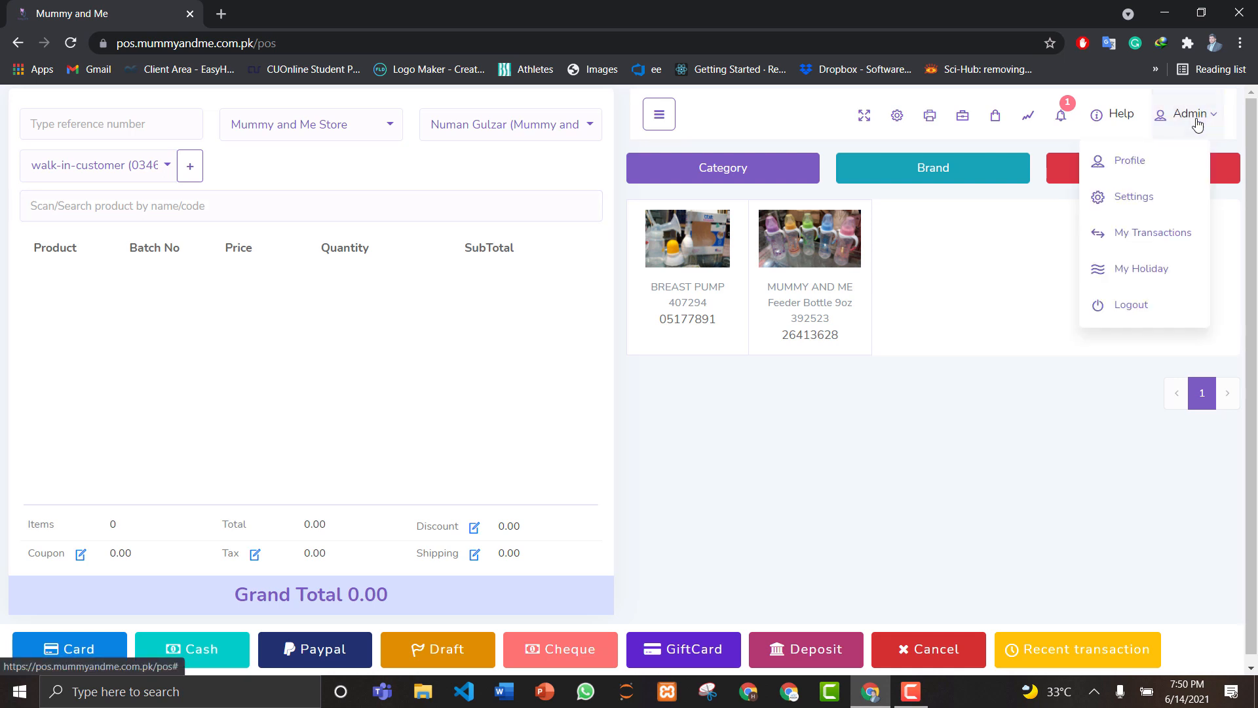
click(1142, 167)
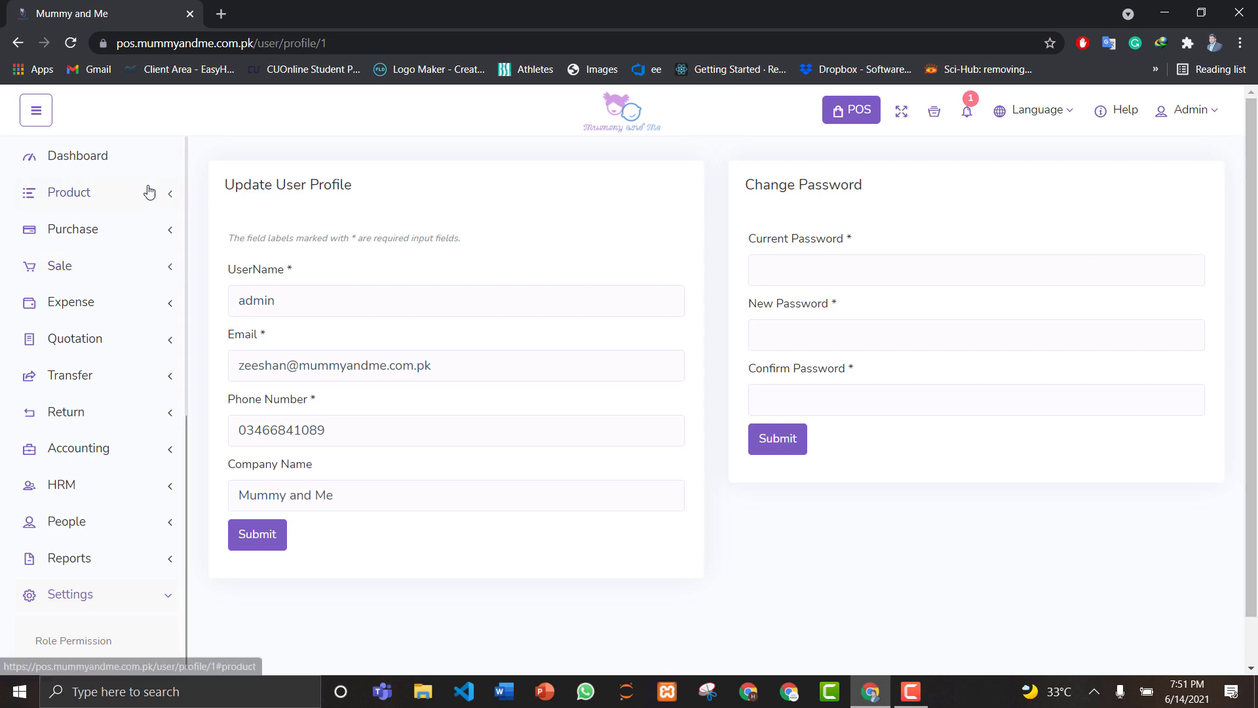
Step: Return to the dashboard, now showing revenue 24420.00 and profit 1390.00
click(93, 170)
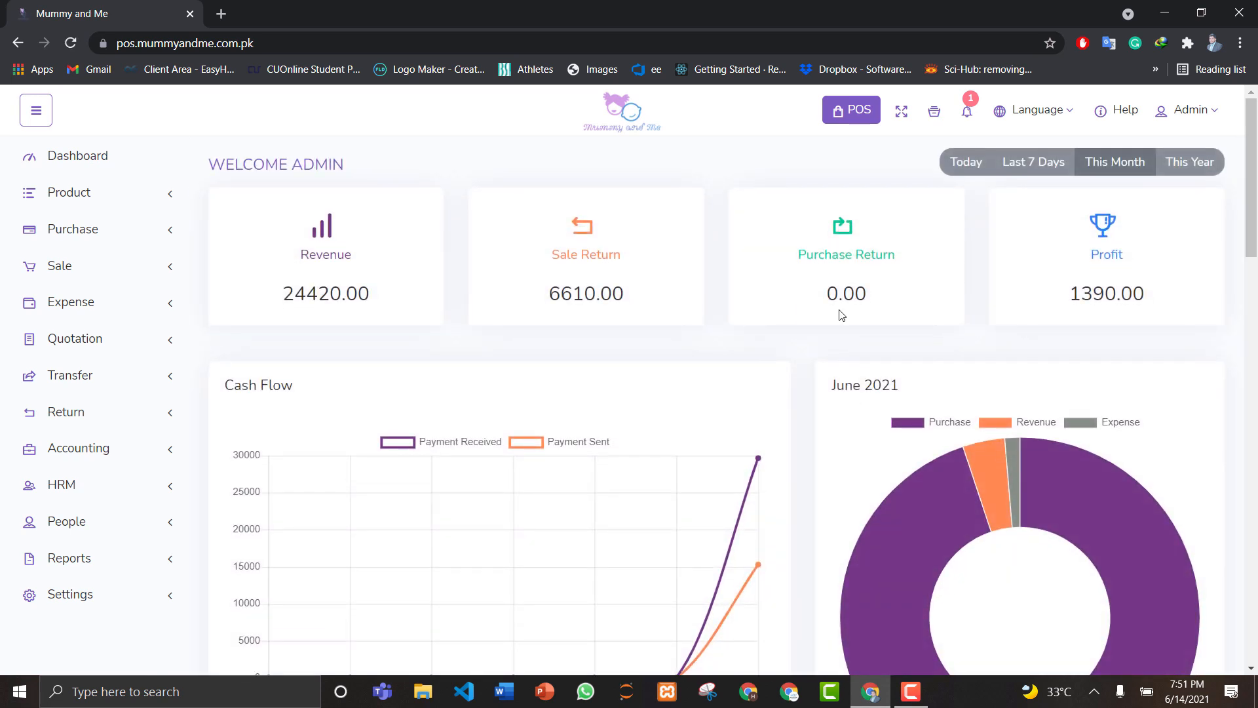
Step: Scroll through the dashboard's recent sales and best sellers, then expand the Product menu
drag(1256, 183, 1256, 490)
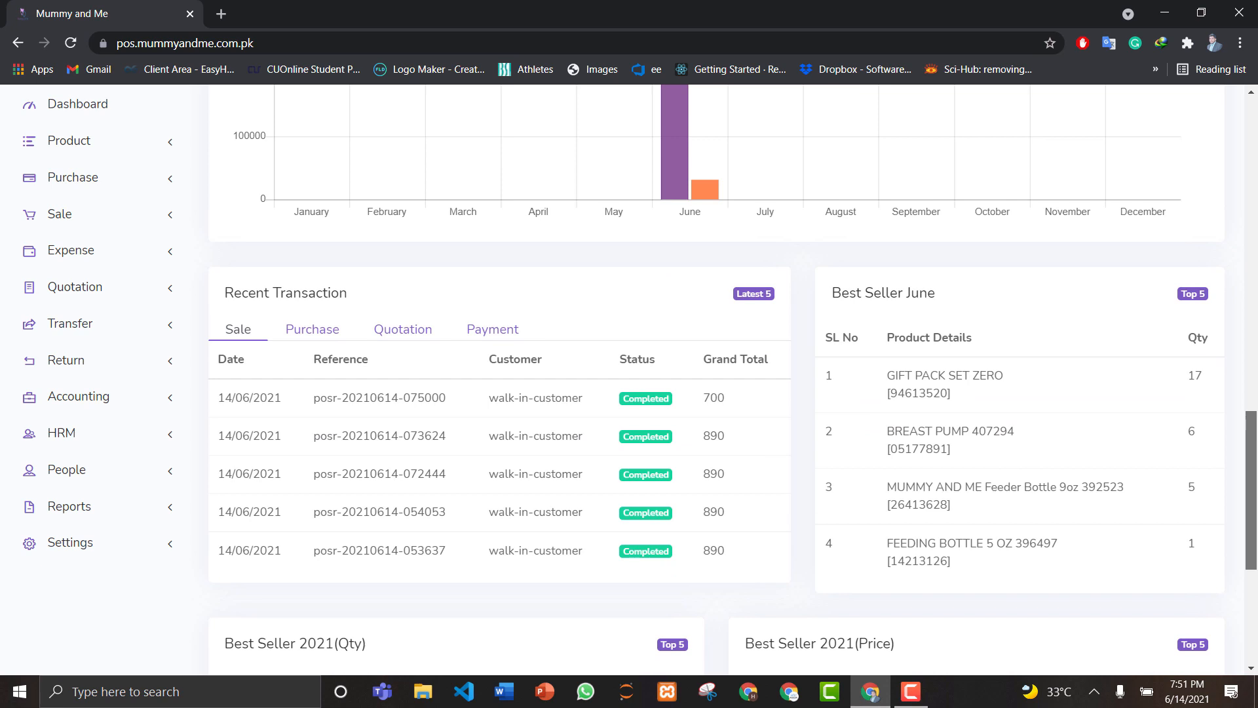
drag(1256, 488, 1256, 564)
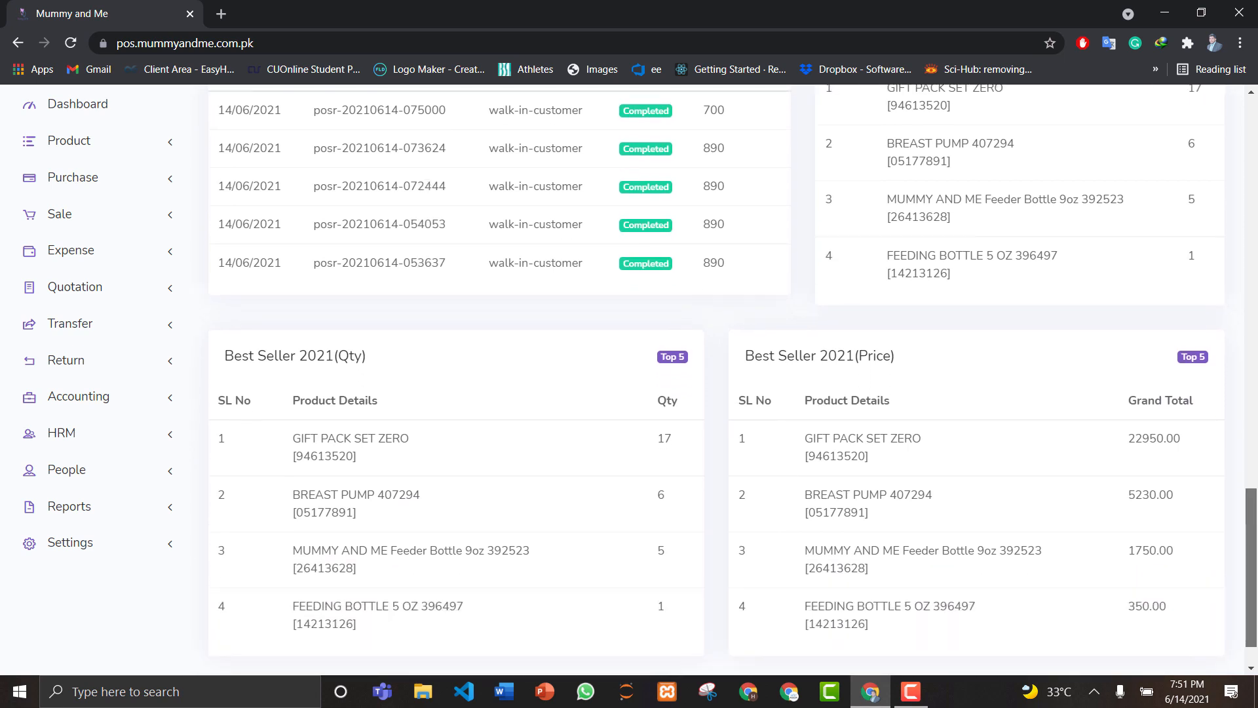
drag(1256, 564, 1256, 575)
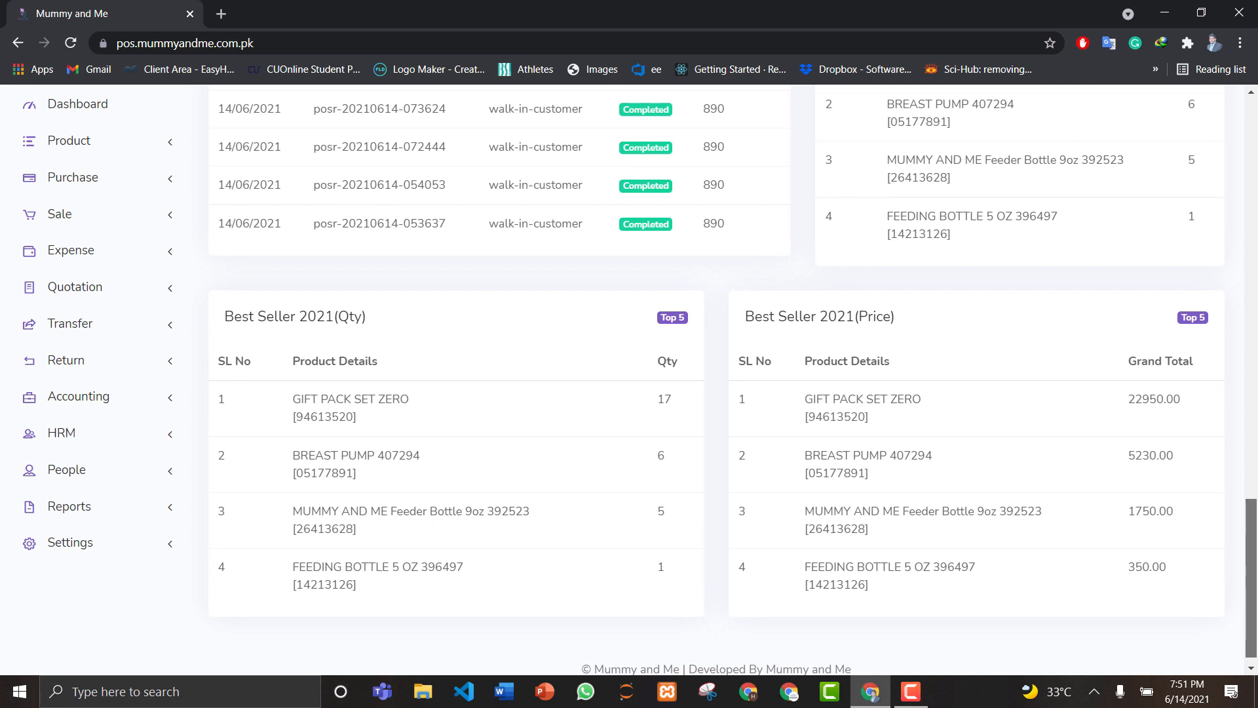
drag(1256, 616, 1256, 161)
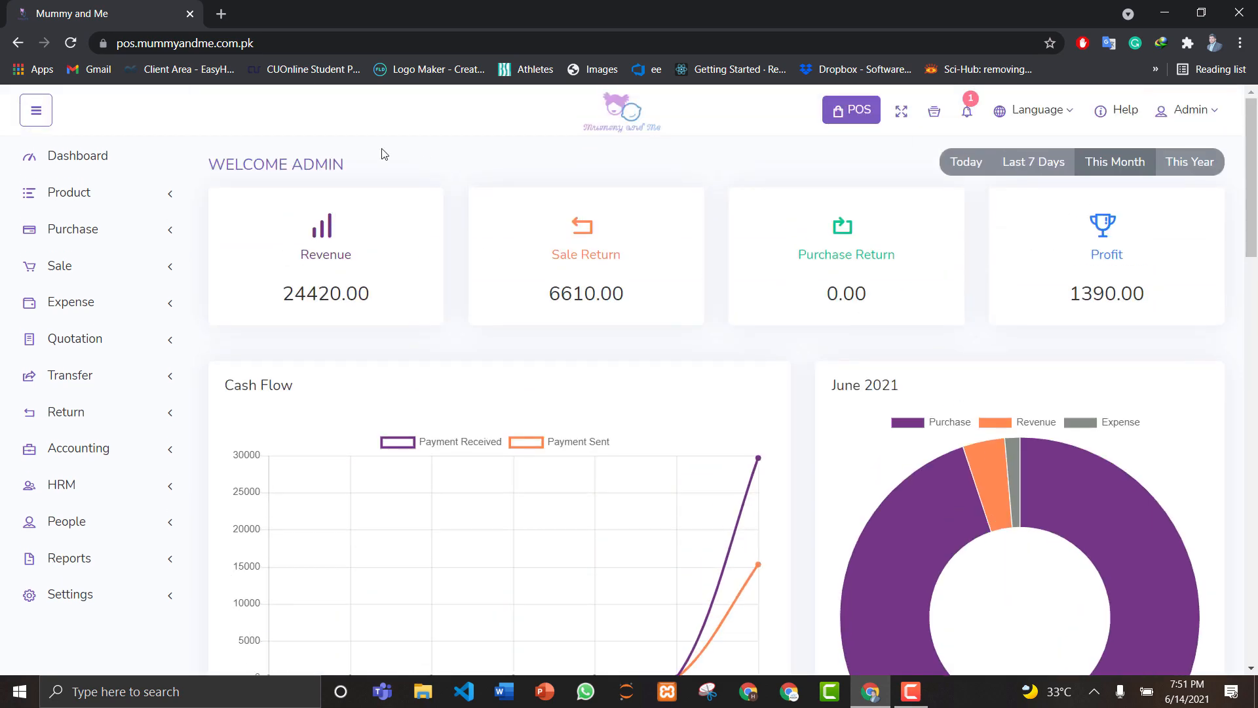
click(102, 195)
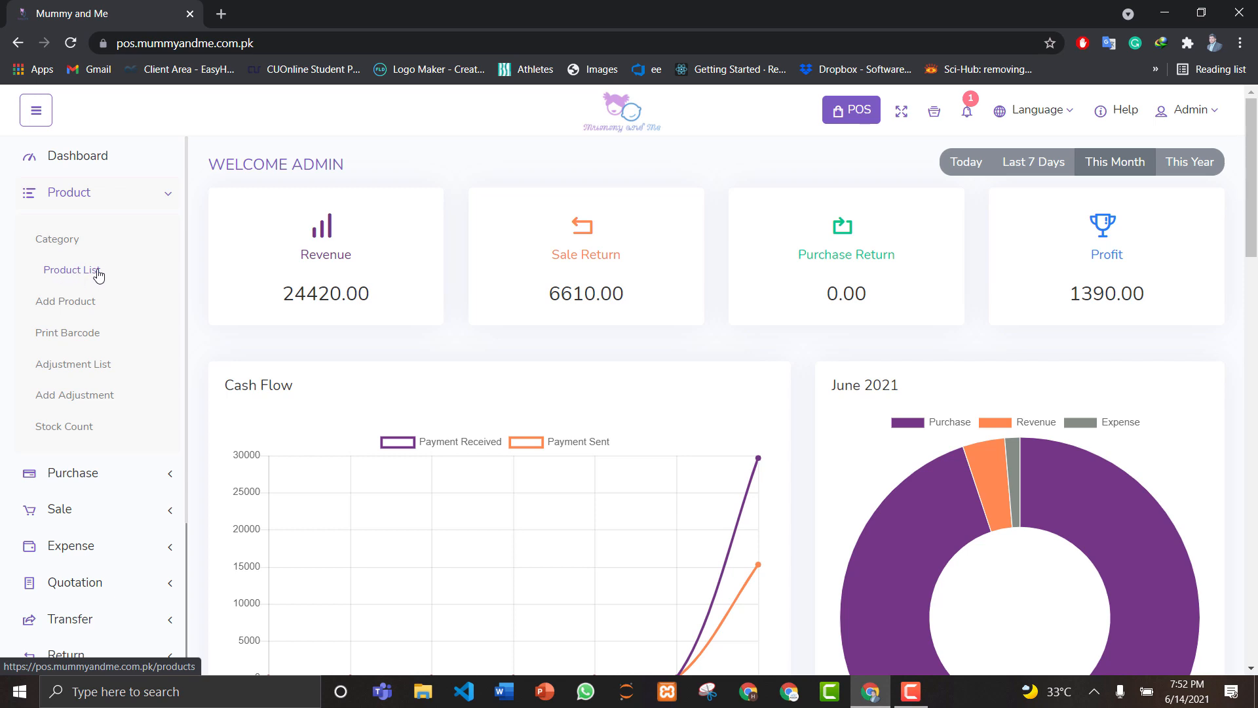
Step: Open the Product List and set the records per page to All
click(69, 277)
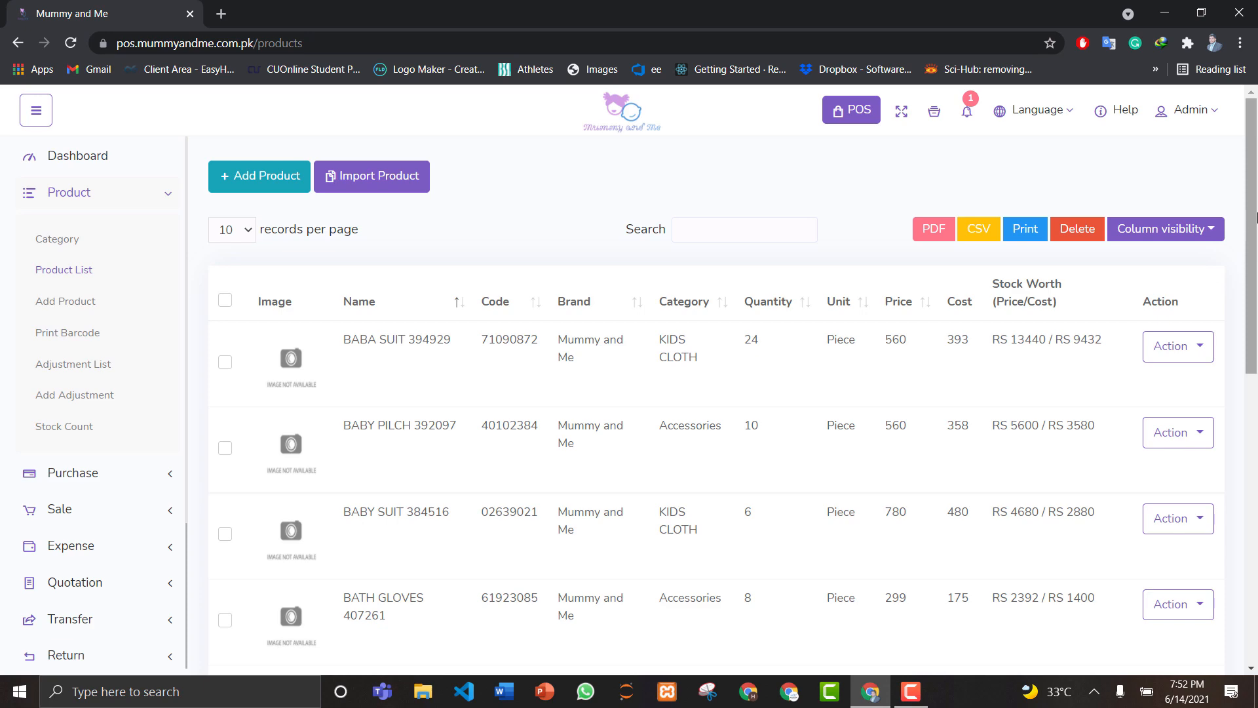
drag(1256, 218, 1250, 145)
click(235, 230)
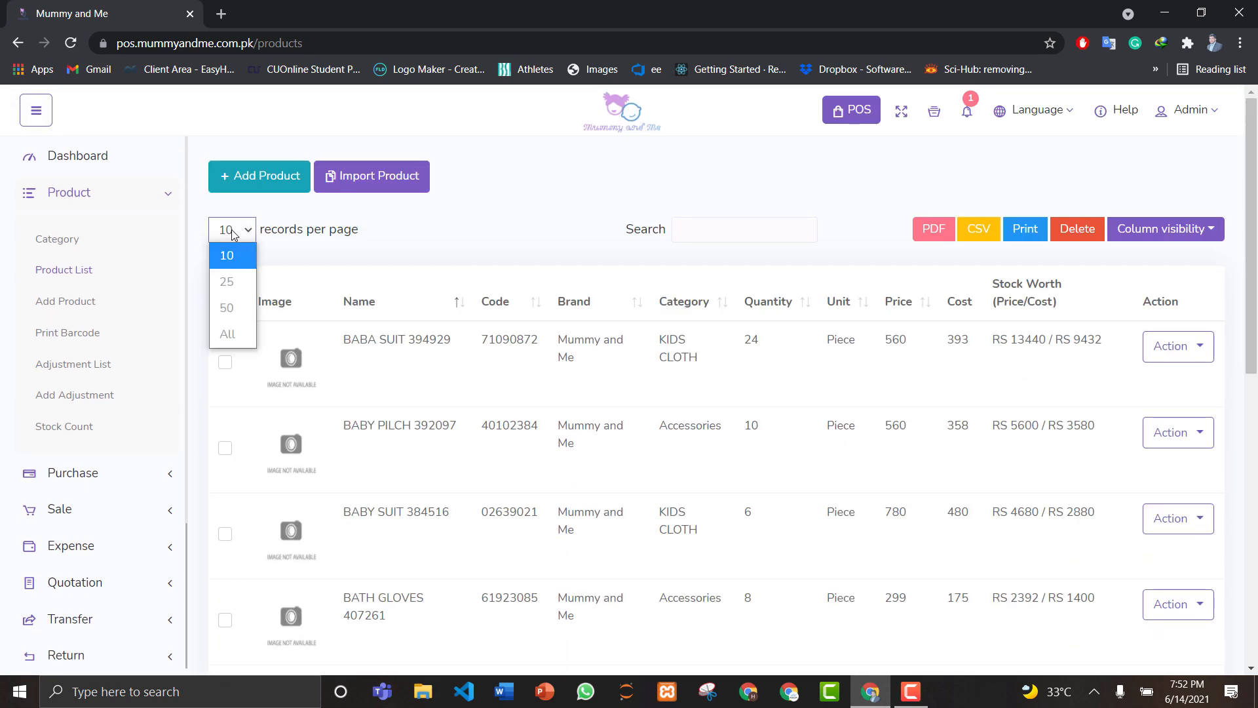
click(229, 334)
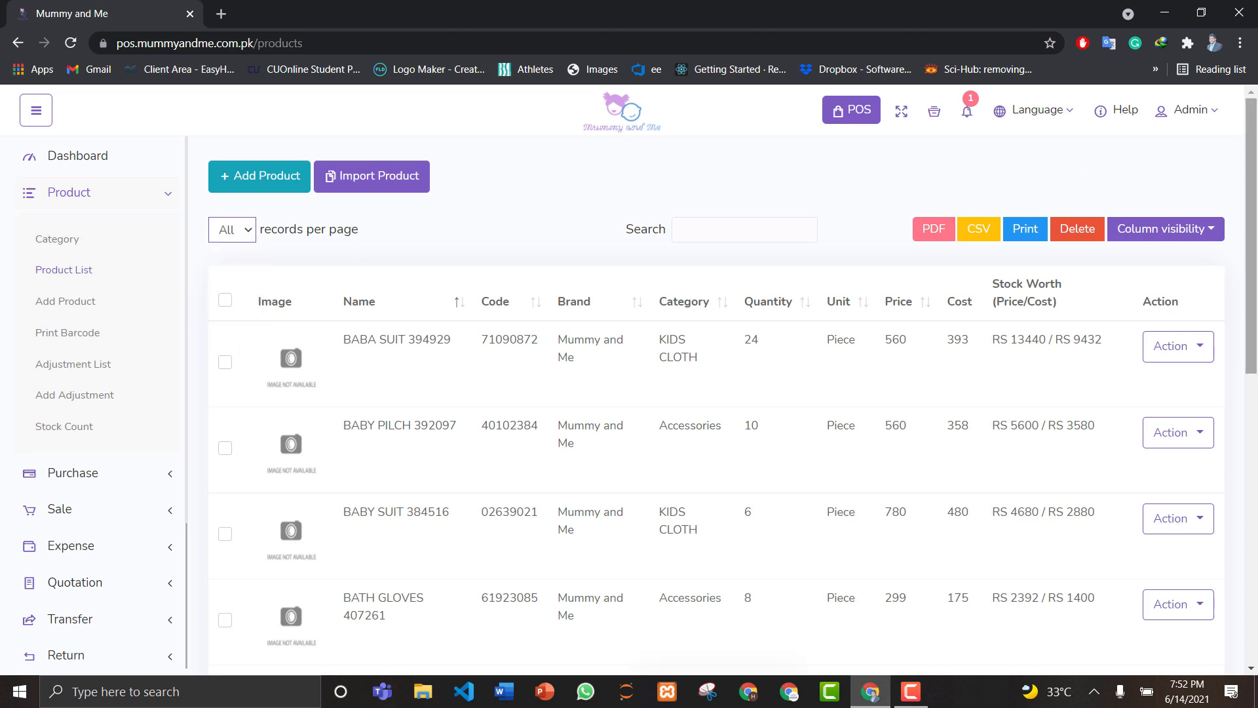
mouse_move(1252, 252)
mouse_down()
mouse_move(1253, 544)
mouse_move(1252, 252)
mouse_up()
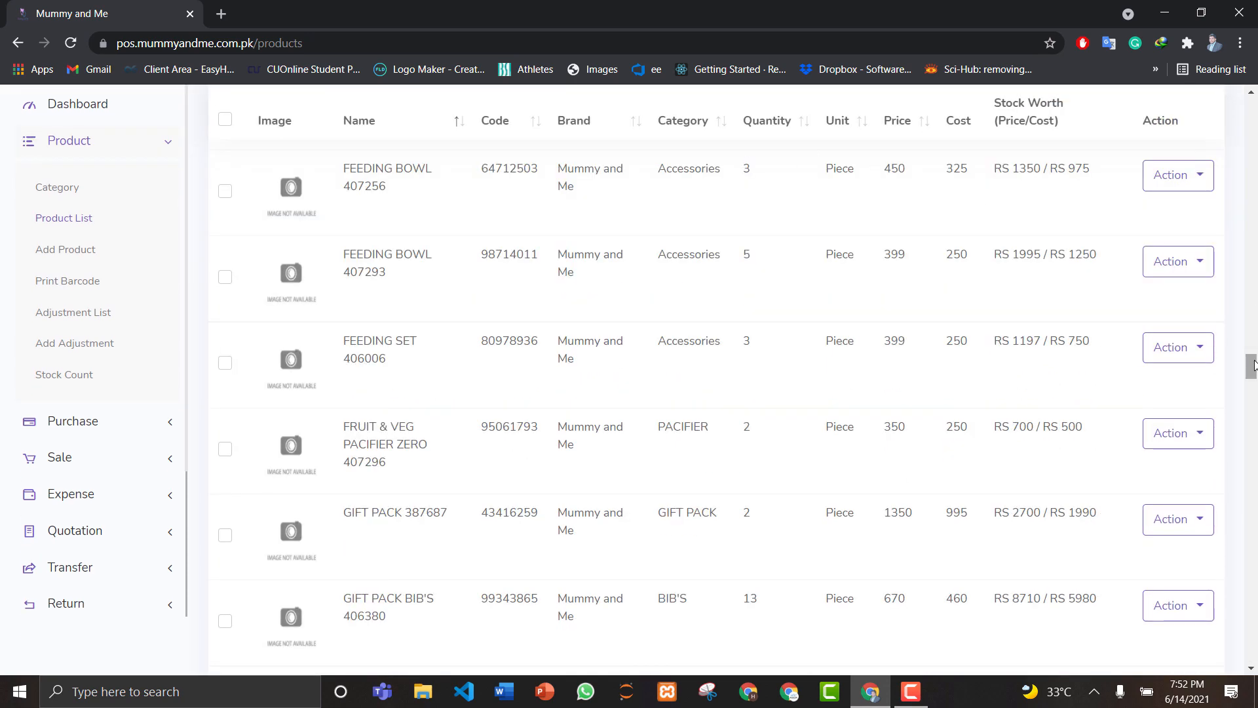
drag(1252, 366, 1252, 108)
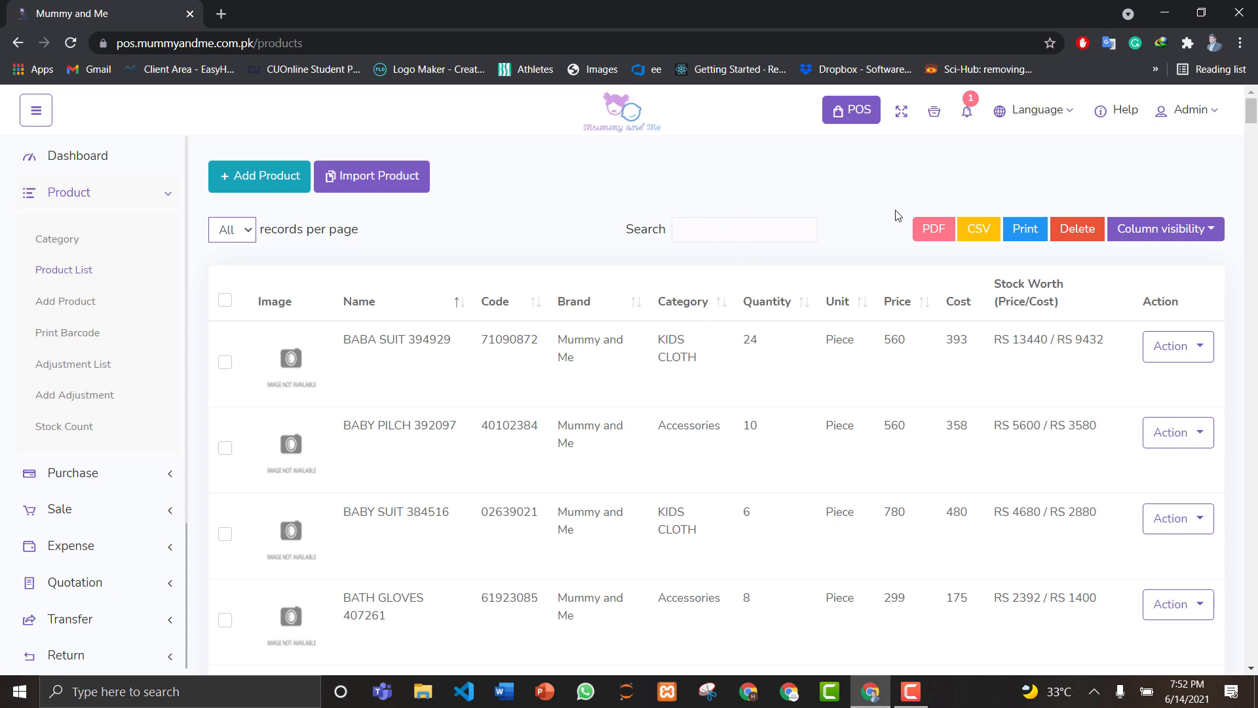
Step: Export the product list as Mummy and Me.pdf to the desktop and select the saved file
click(931, 234)
click(931, 234)
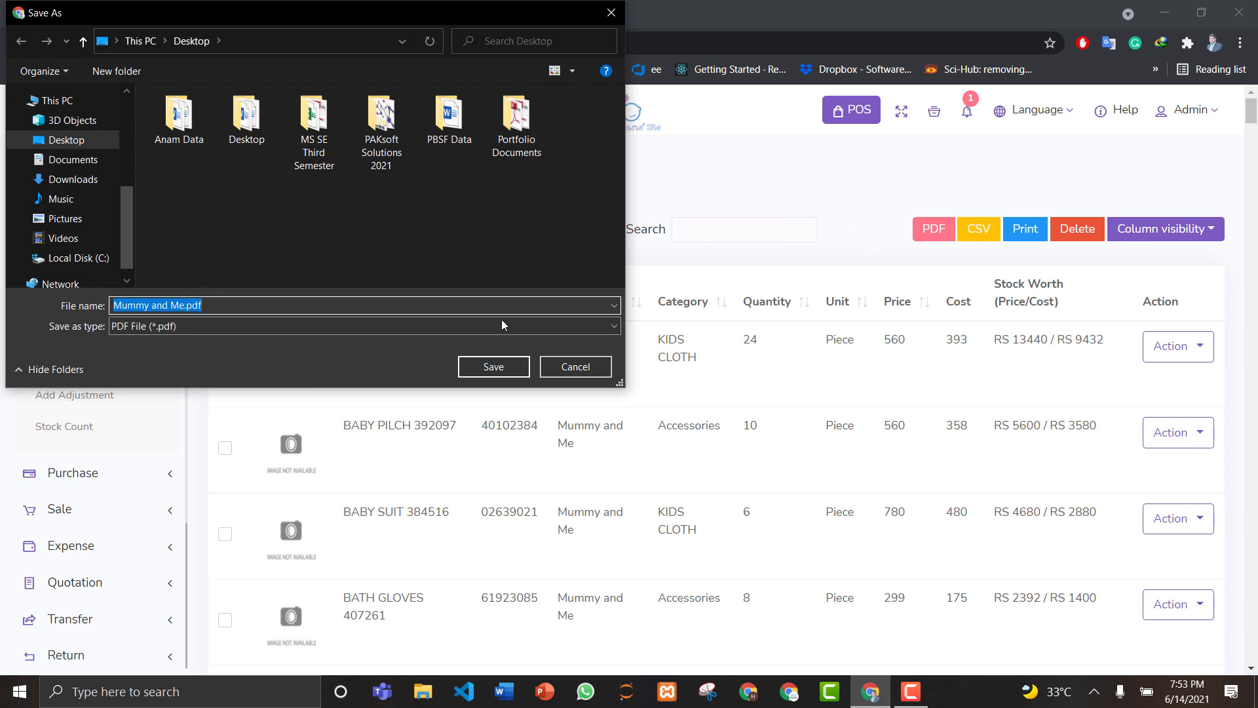
click(494, 366)
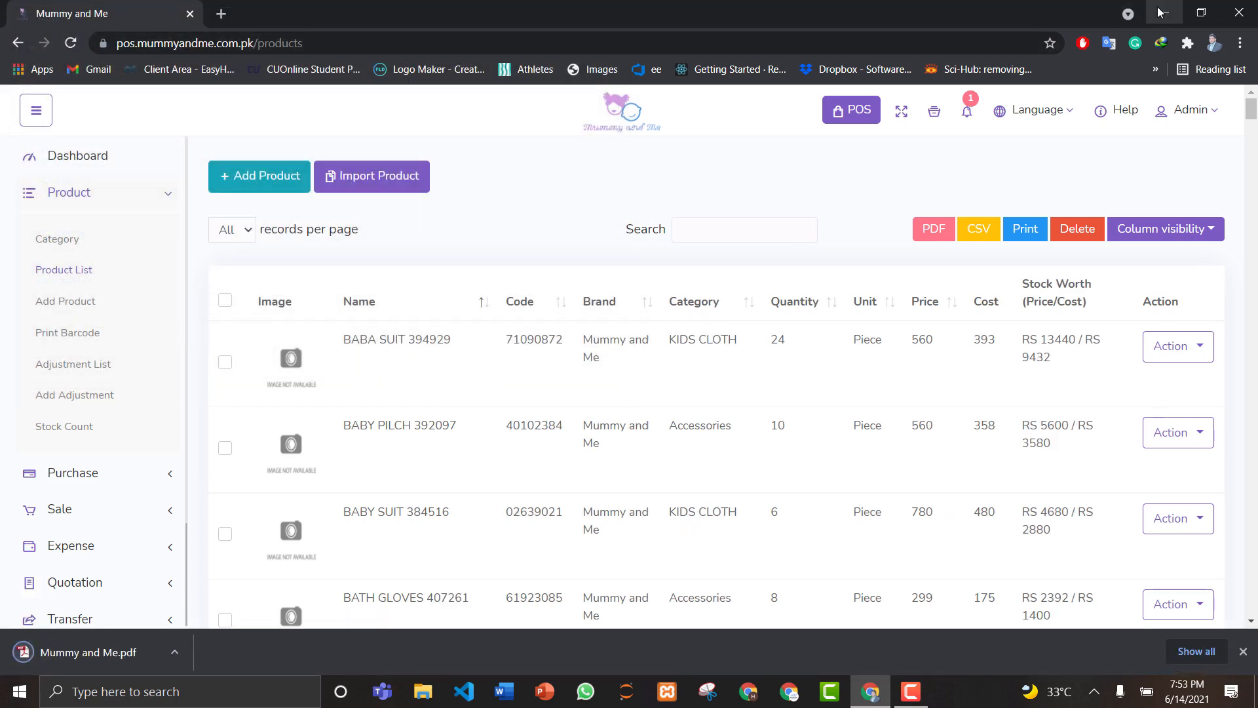
click(1161, 12)
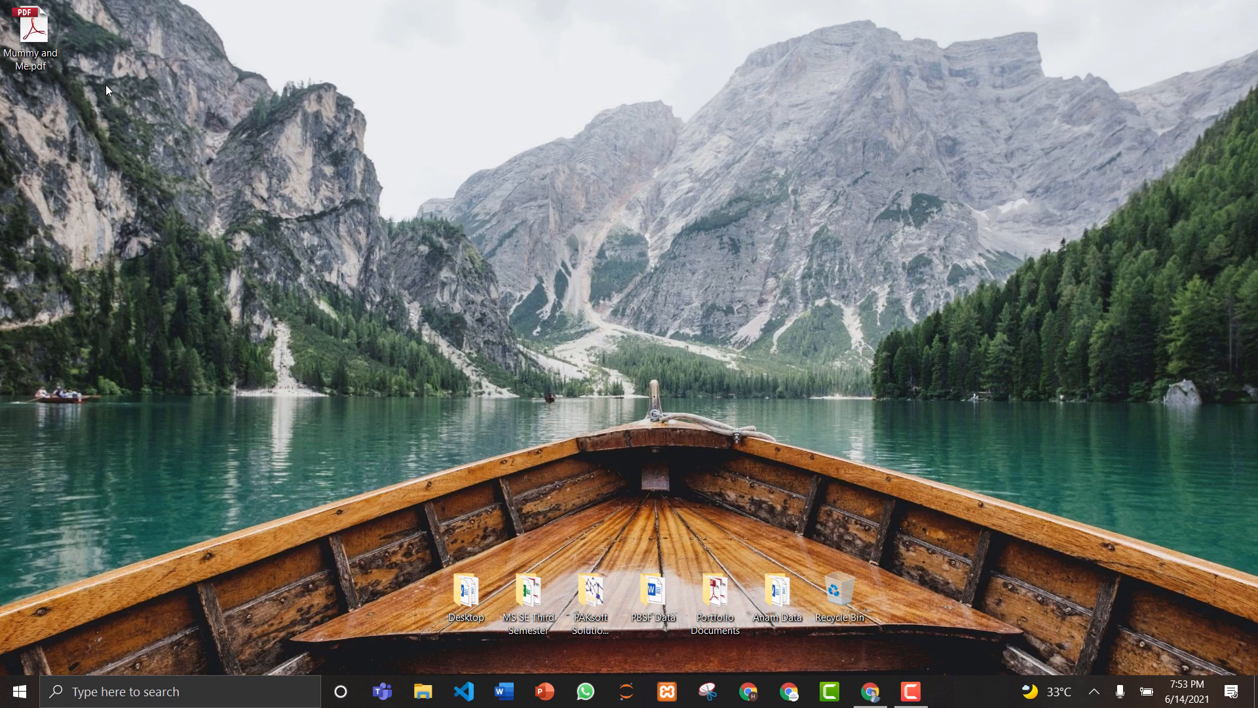
click(57, 59)
Step: Open Mummy and Me.pdf in Adobe Reader, scroll through its pages, then close it
double_click(58, 59)
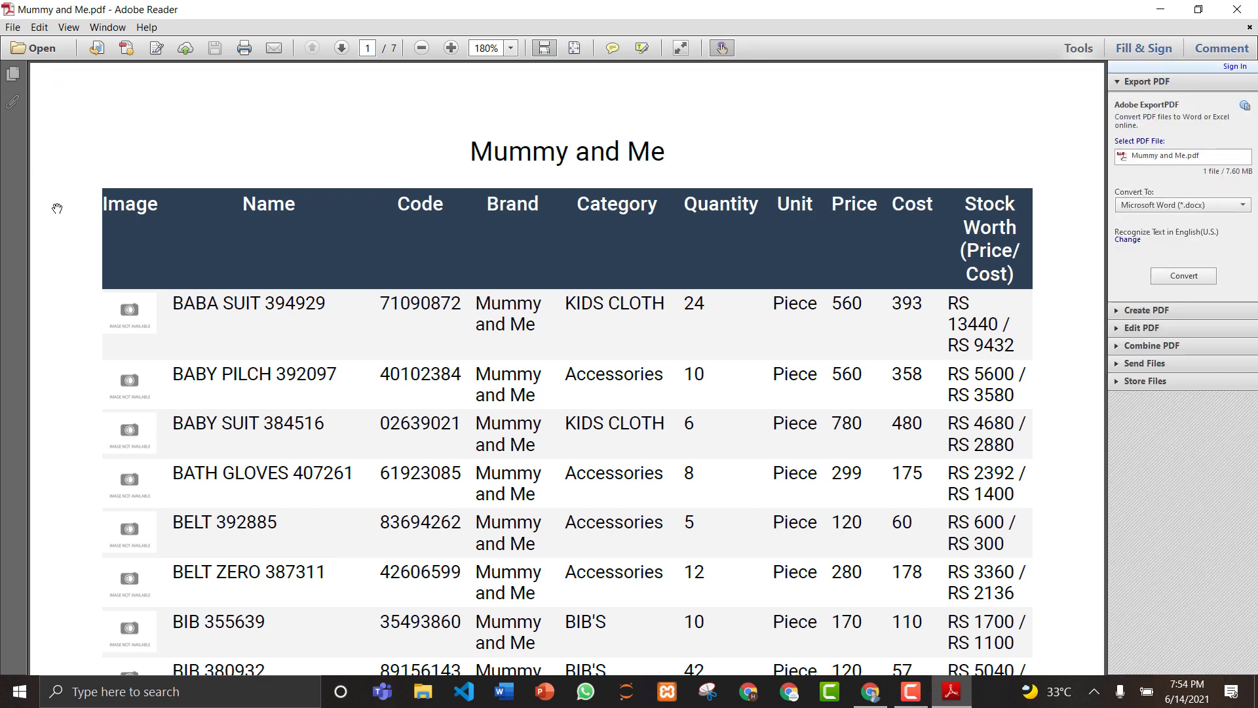
scroll(57, 209, down, 15)
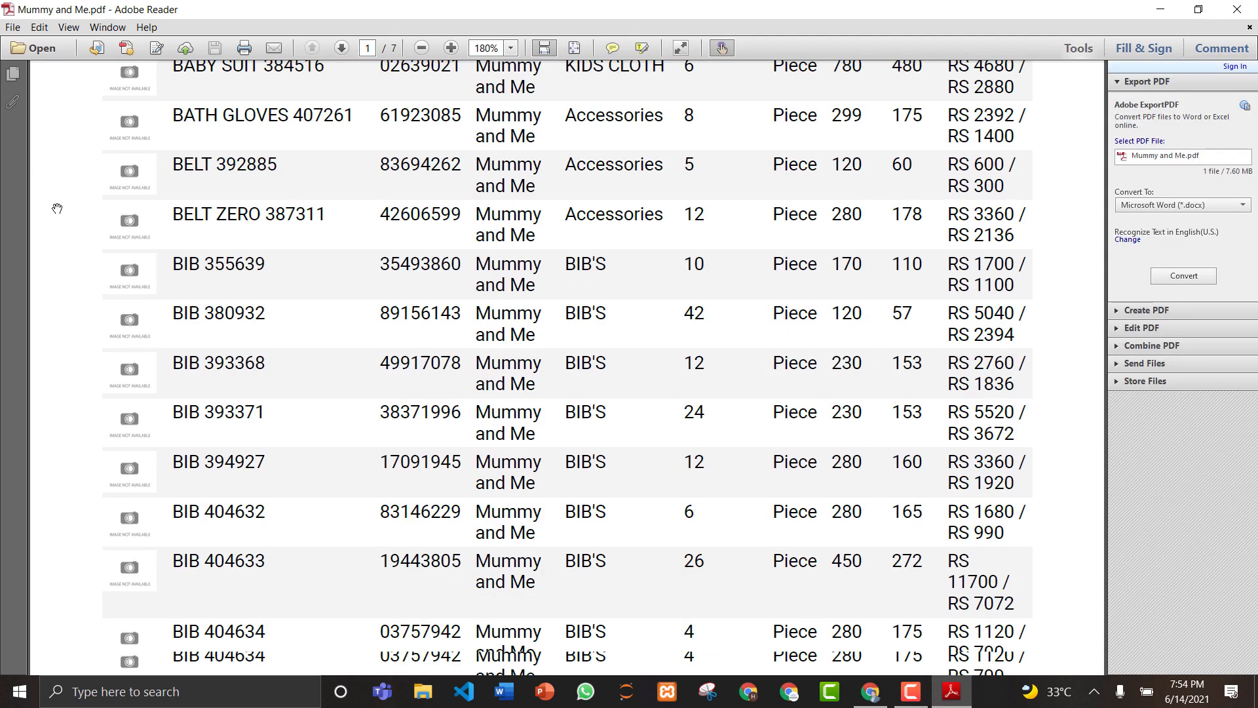
scroll(57, 208, down, 20)
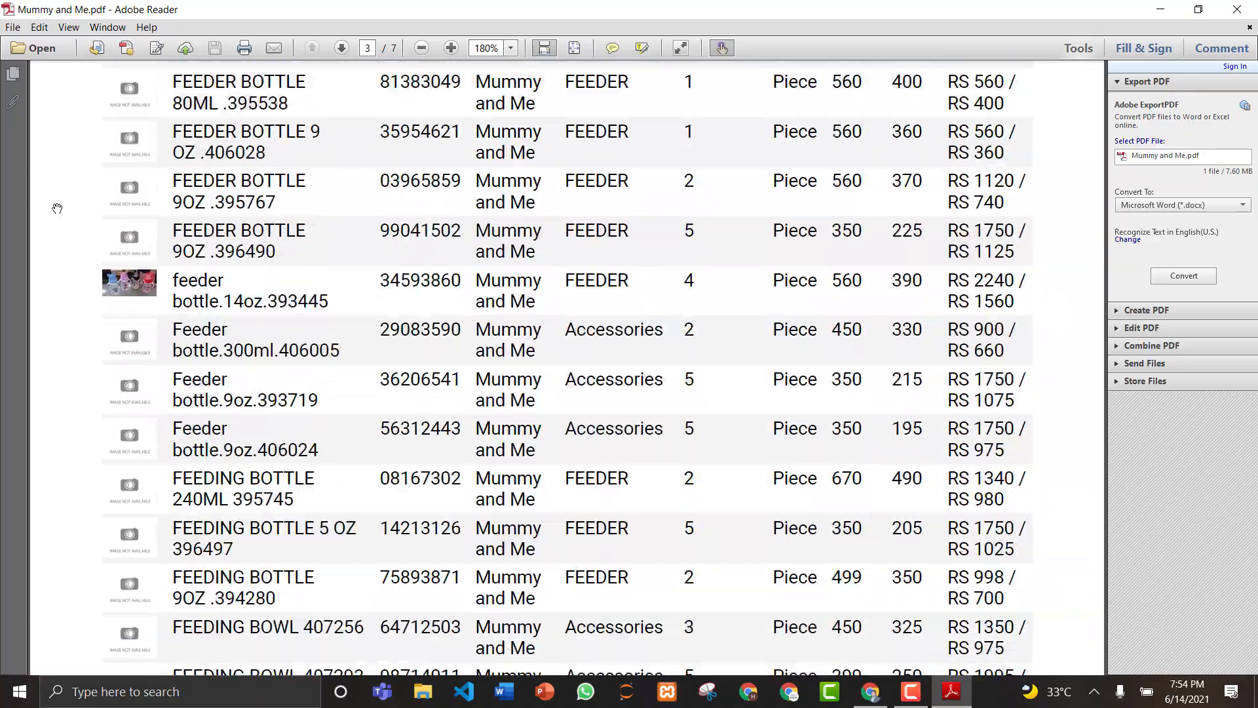
scroll(57, 208, down, 20)
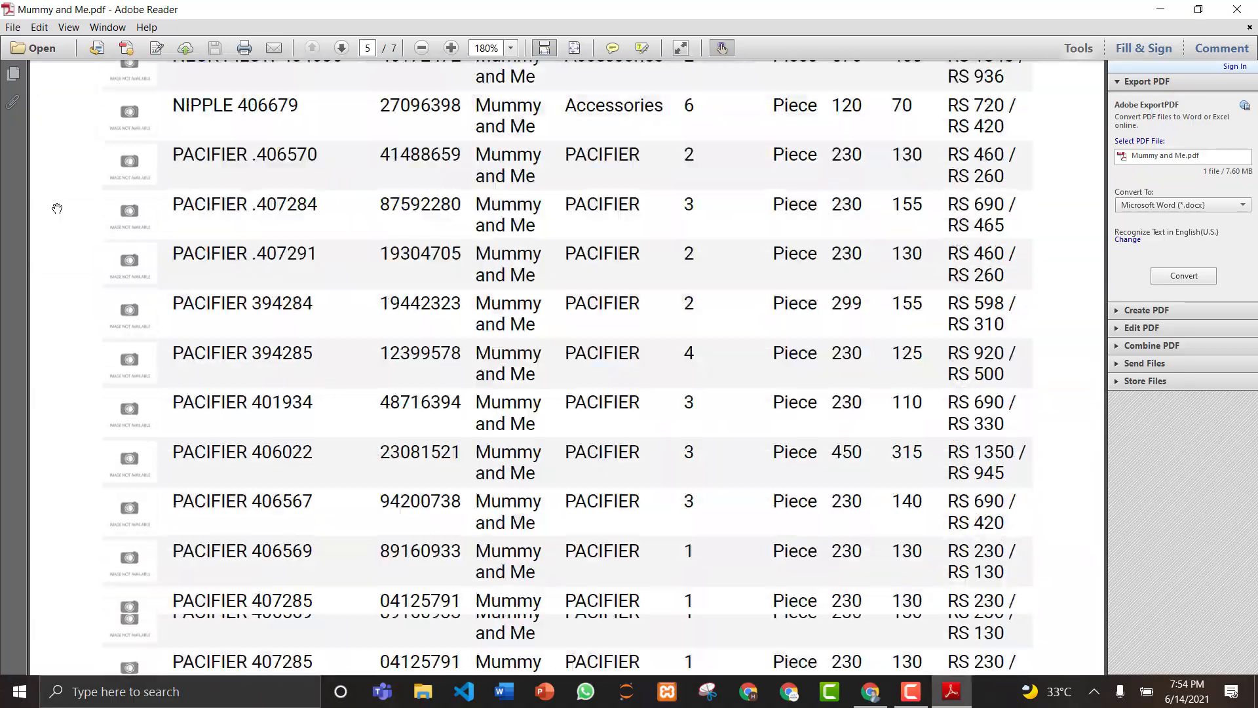
scroll(57, 209, down, 20)
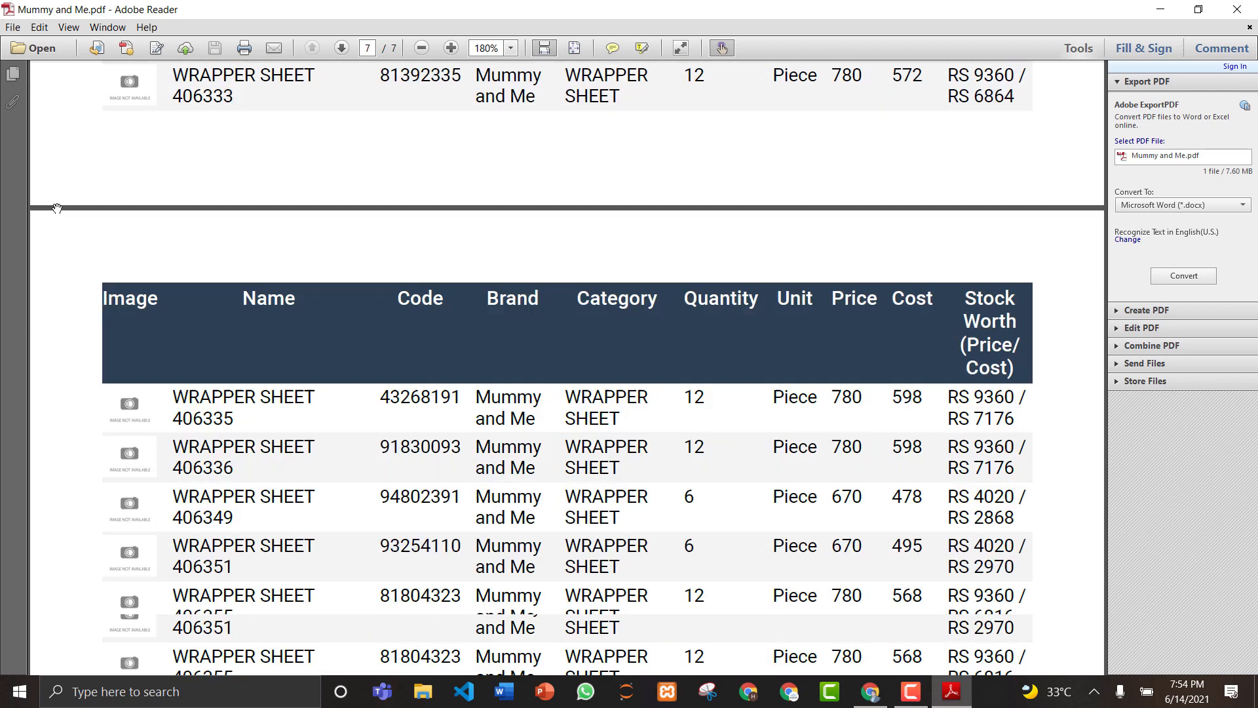
scroll(57, 208, up, 8)
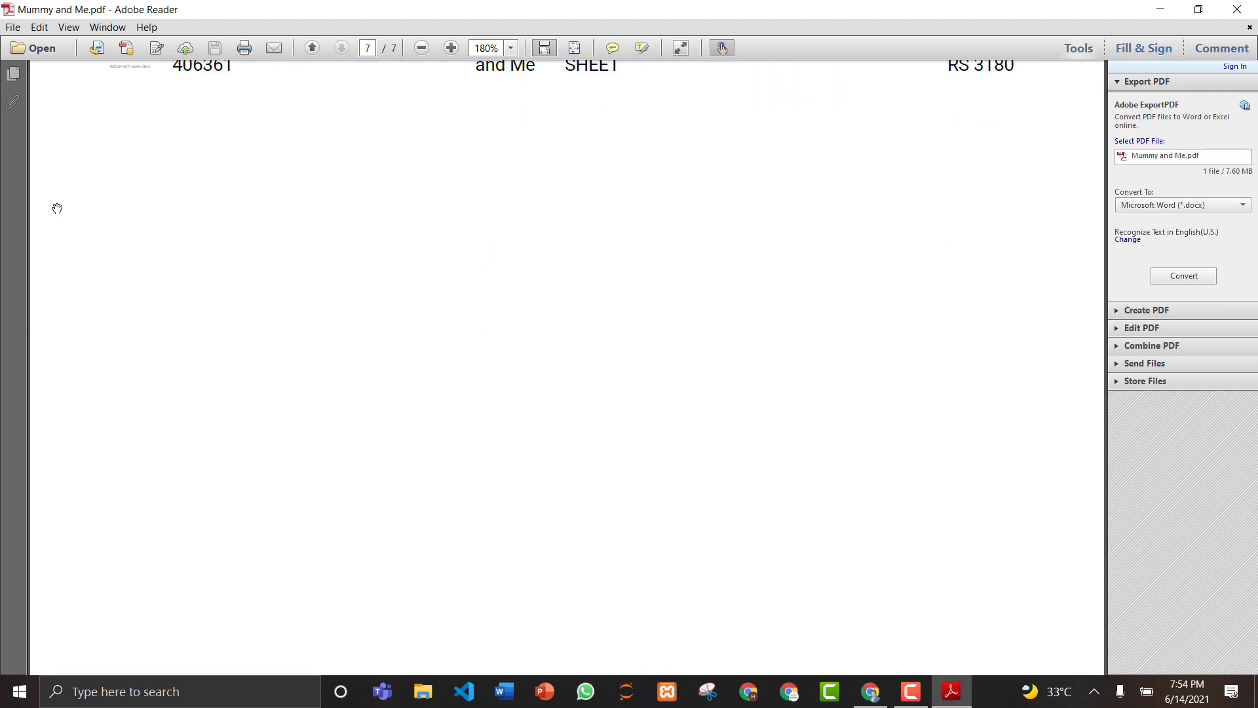
scroll(57, 208, up, 5)
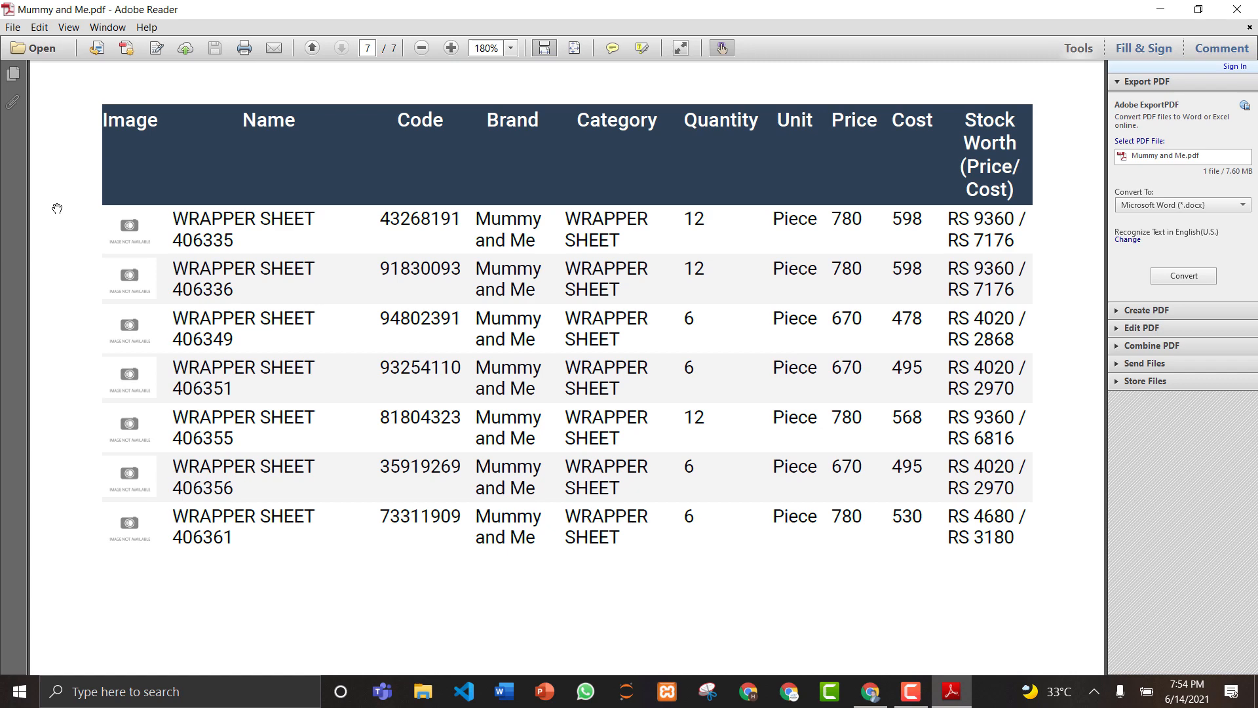
scroll(57, 209, up, 1)
scroll(57, 208, up, 1)
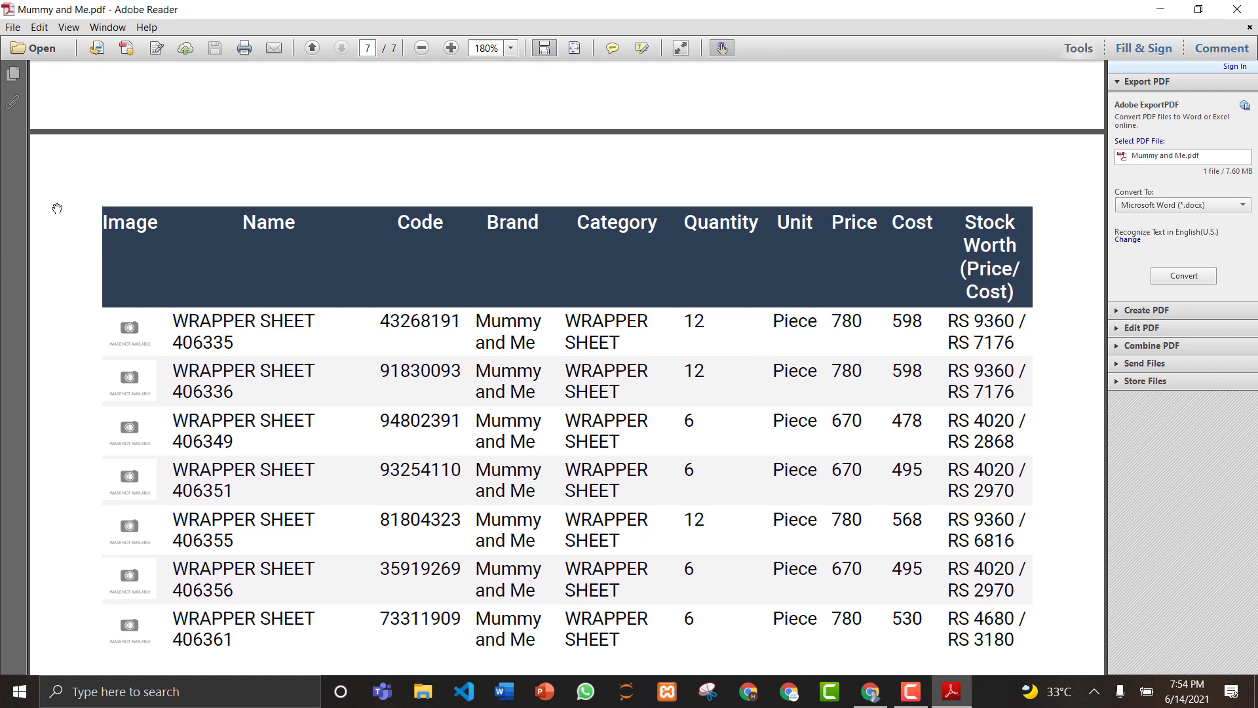
scroll(57, 208, up, 10)
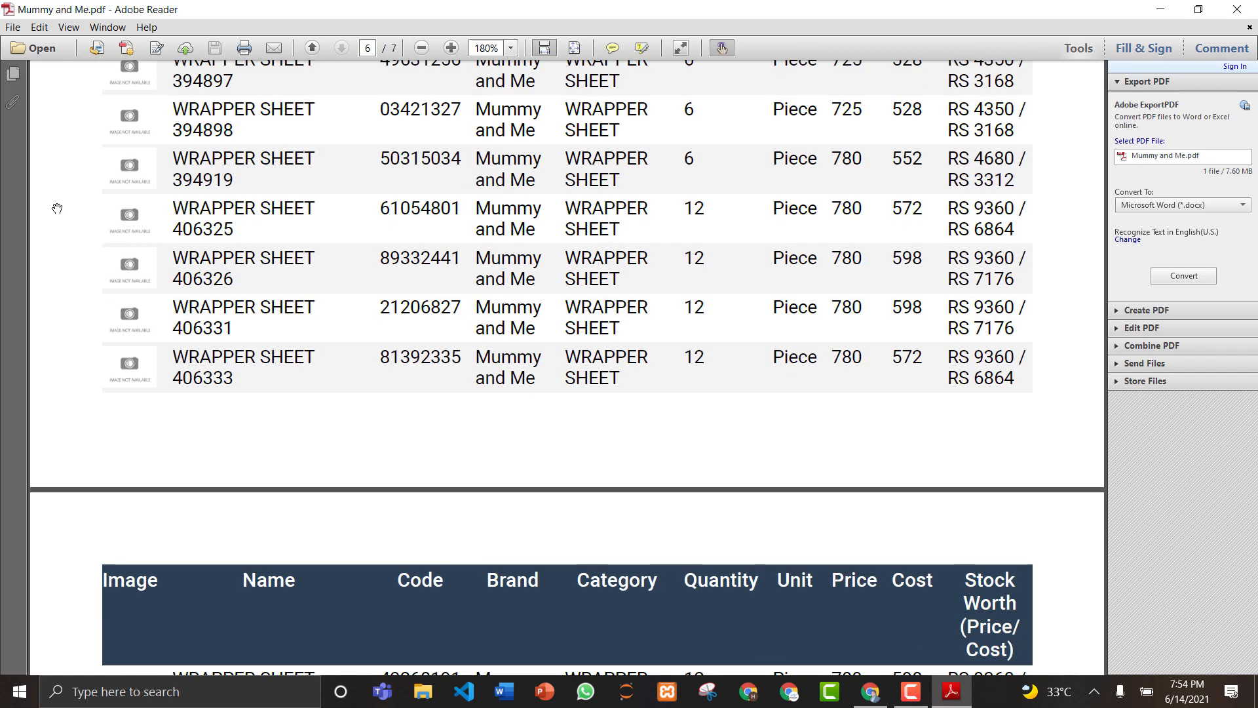
scroll(57, 208, up, 20)
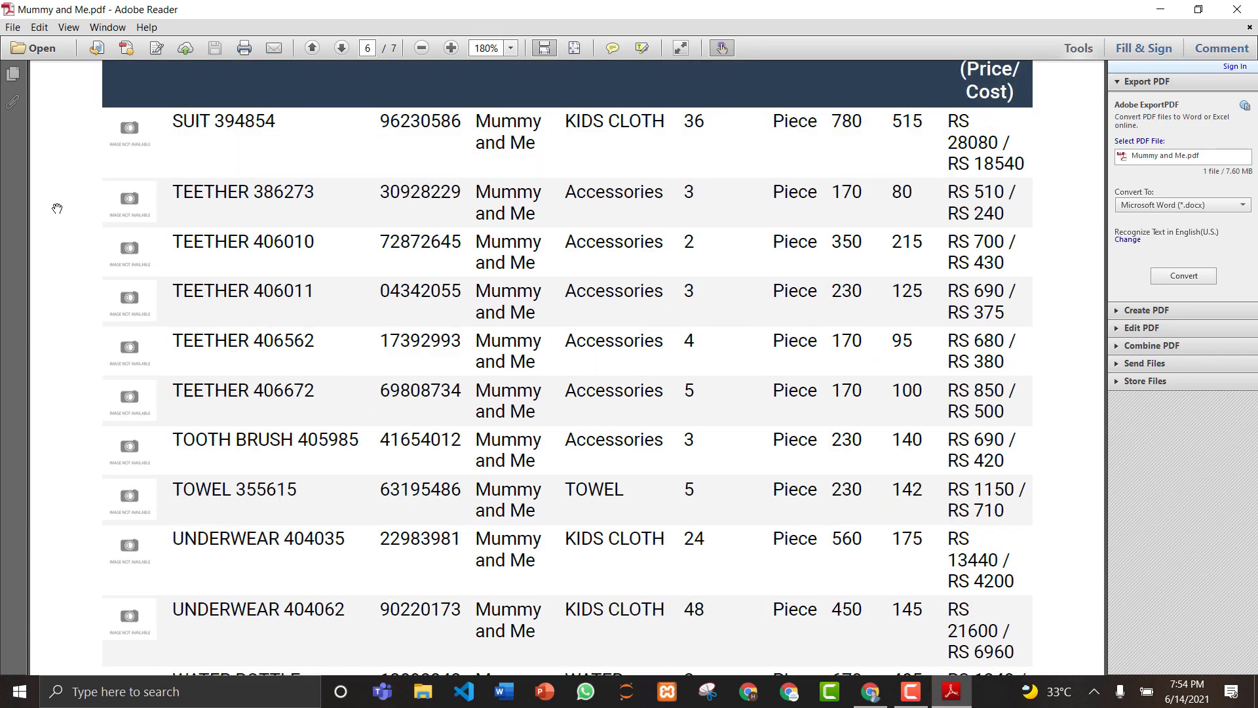
scroll(57, 208, up, 20)
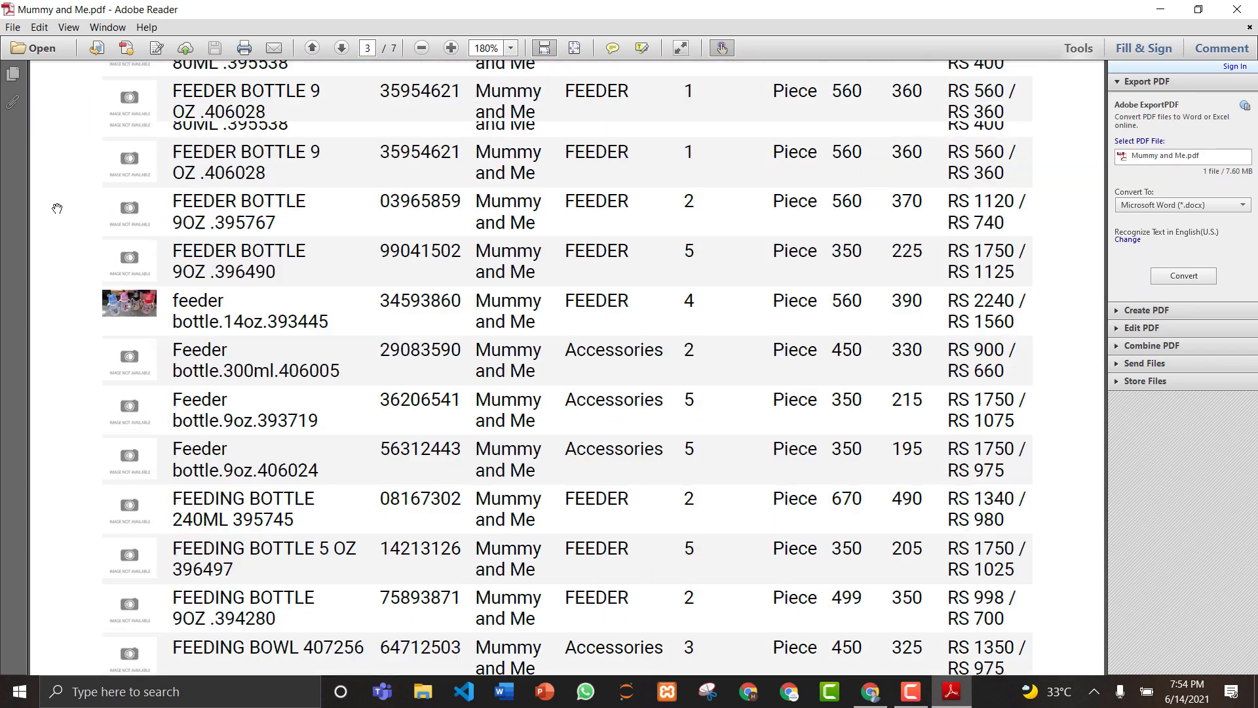
scroll(57, 209, up, 5)
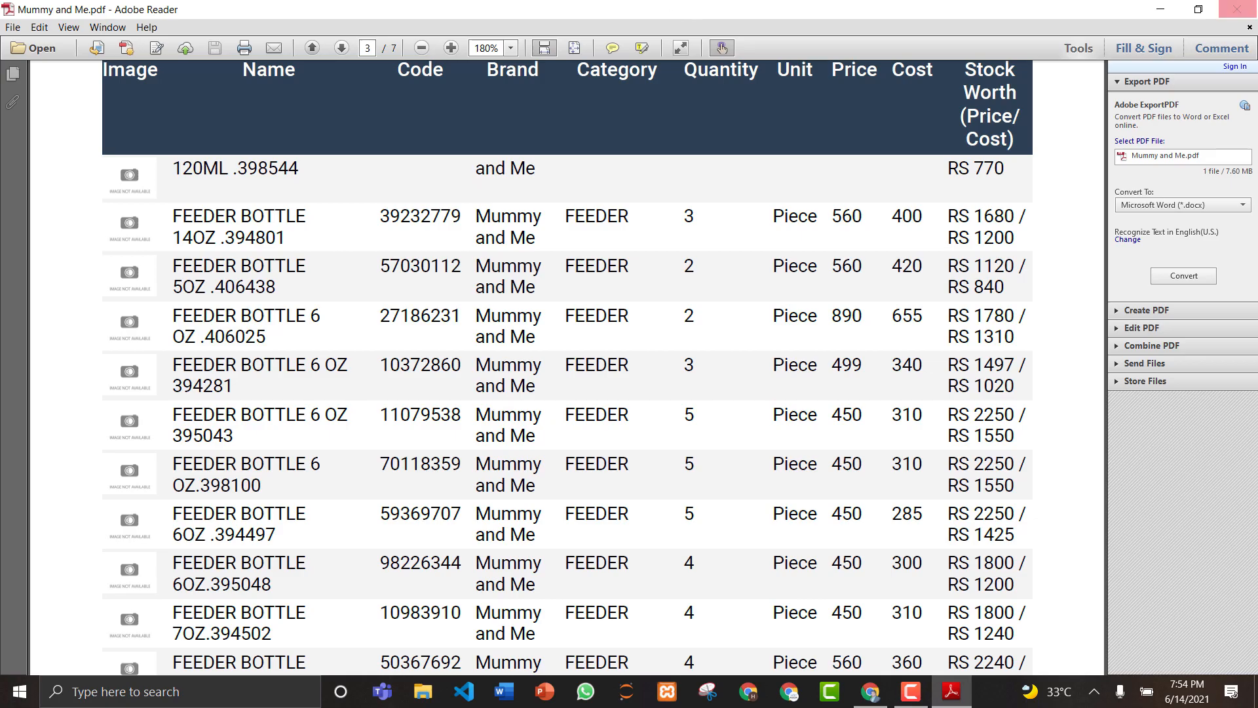
click(1238, 9)
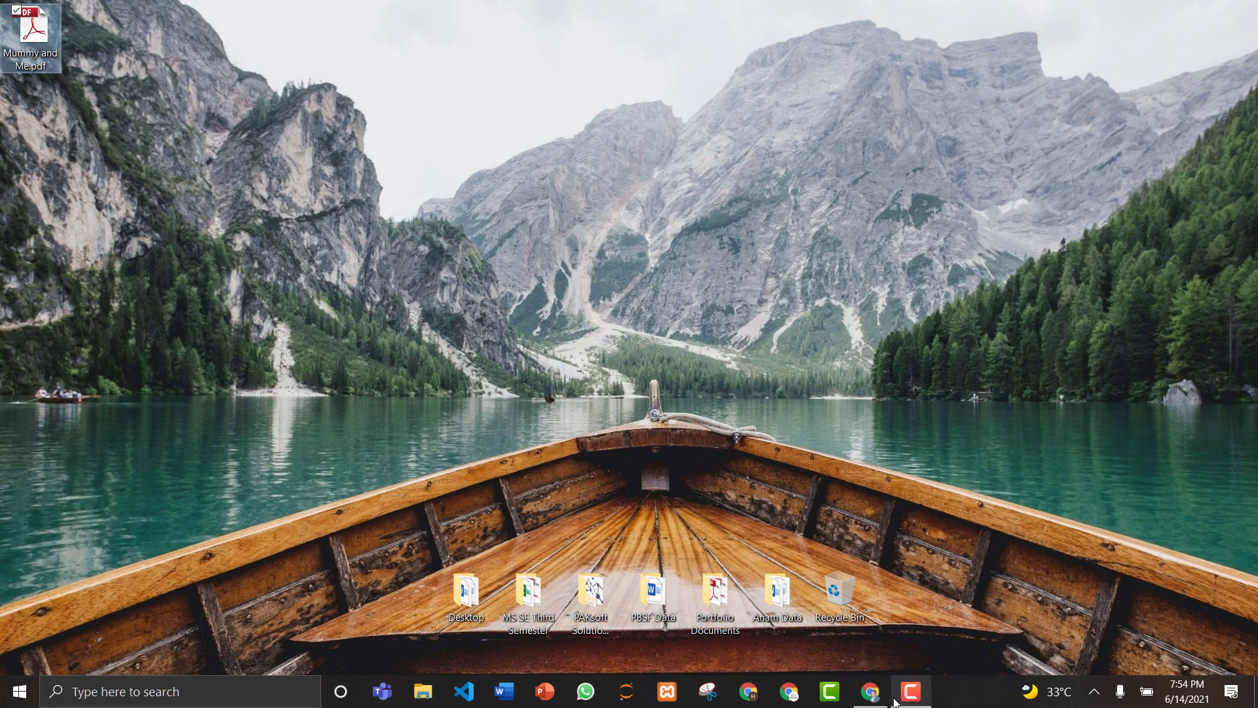
Step: Restore Chrome, export the product list as Mummy and Me.csv to the desktop, and select it
click(871, 691)
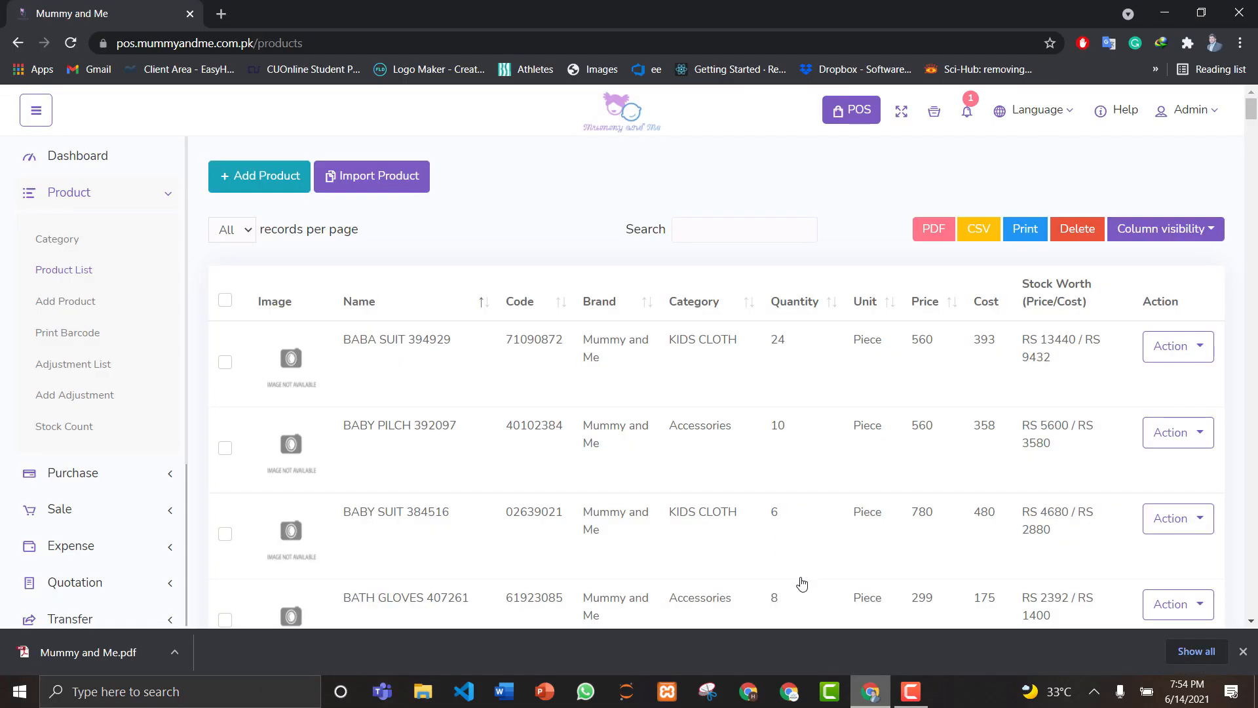
click(980, 231)
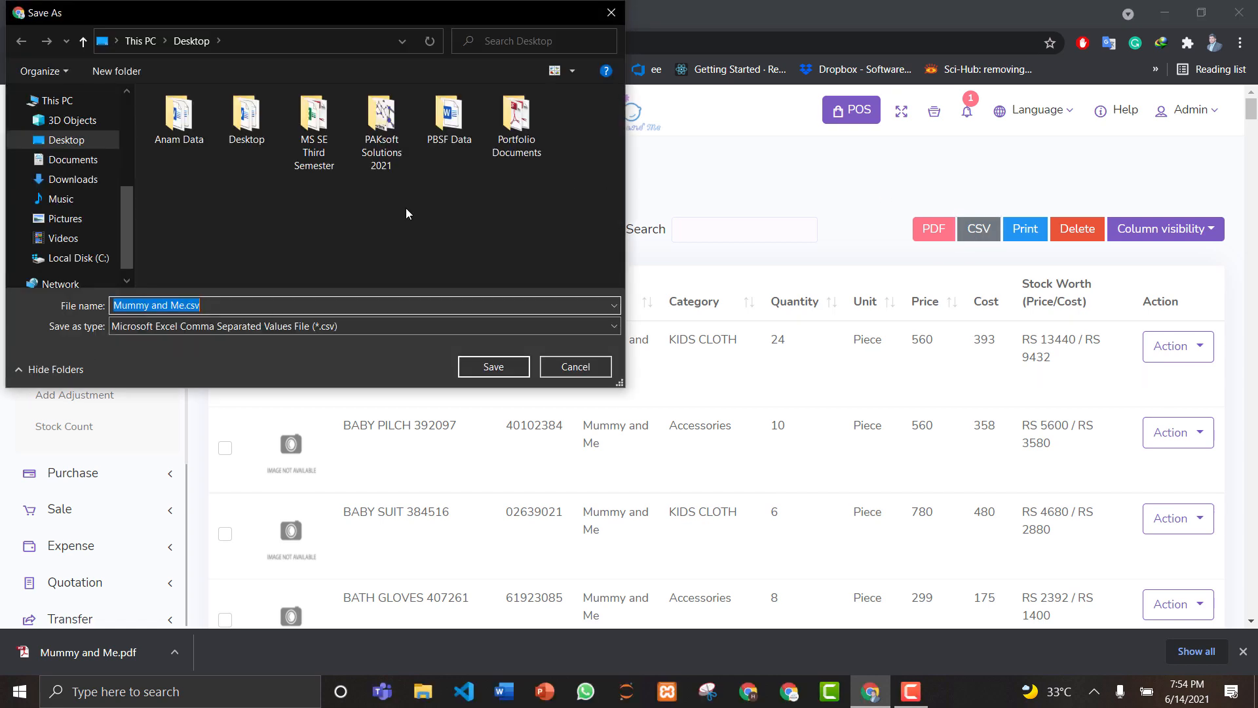
click(498, 368)
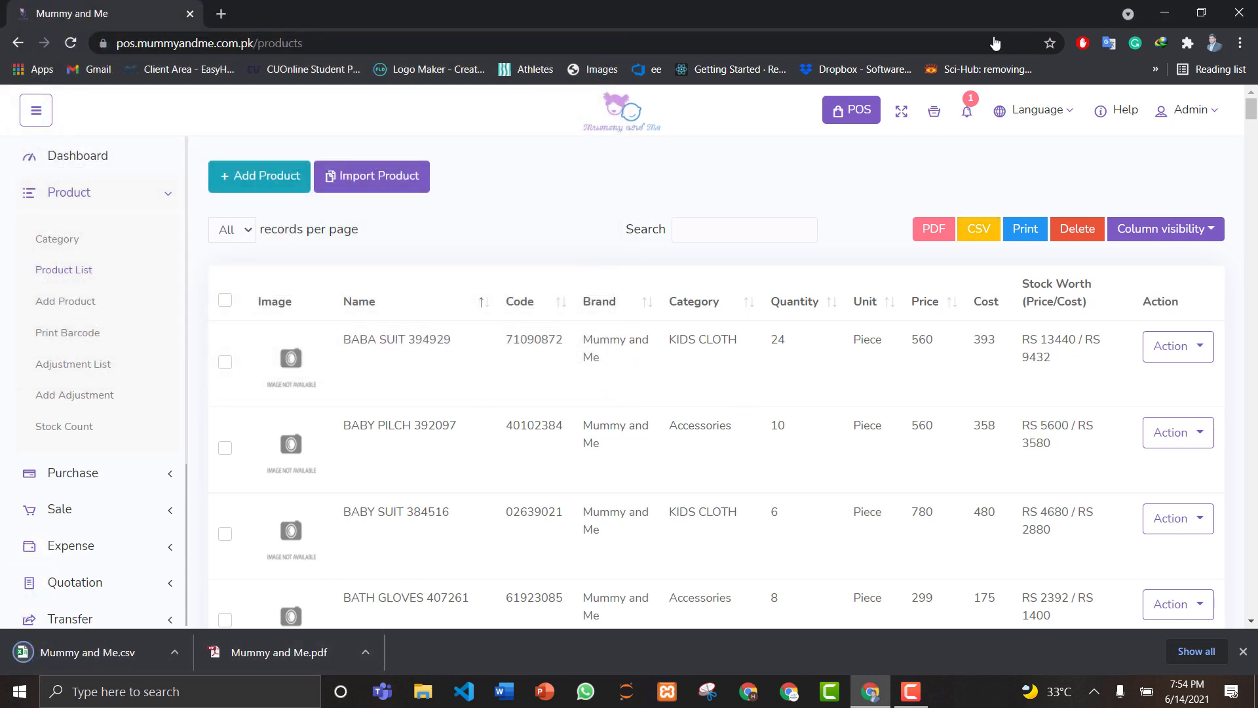
click(1164, 13)
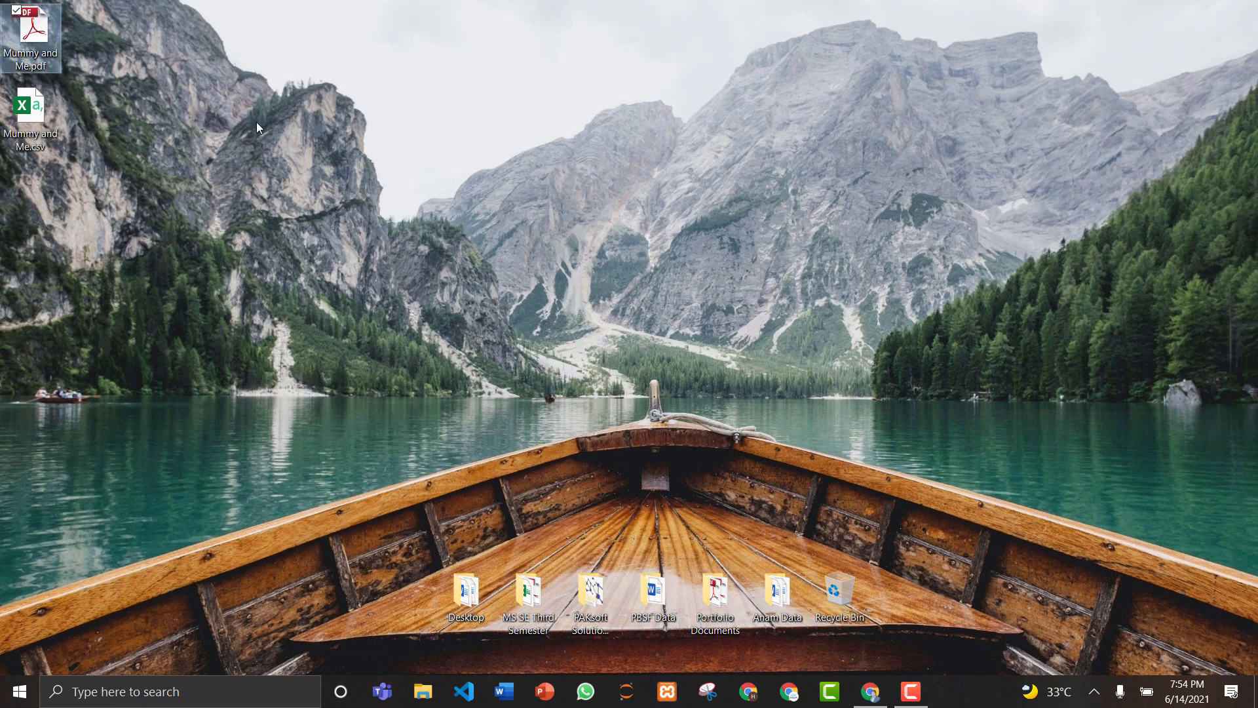
click(51, 116)
Step: Open Mummy and Me.csv in Excel maximized, scroll the product rows, then close Excel
double_click(50, 116)
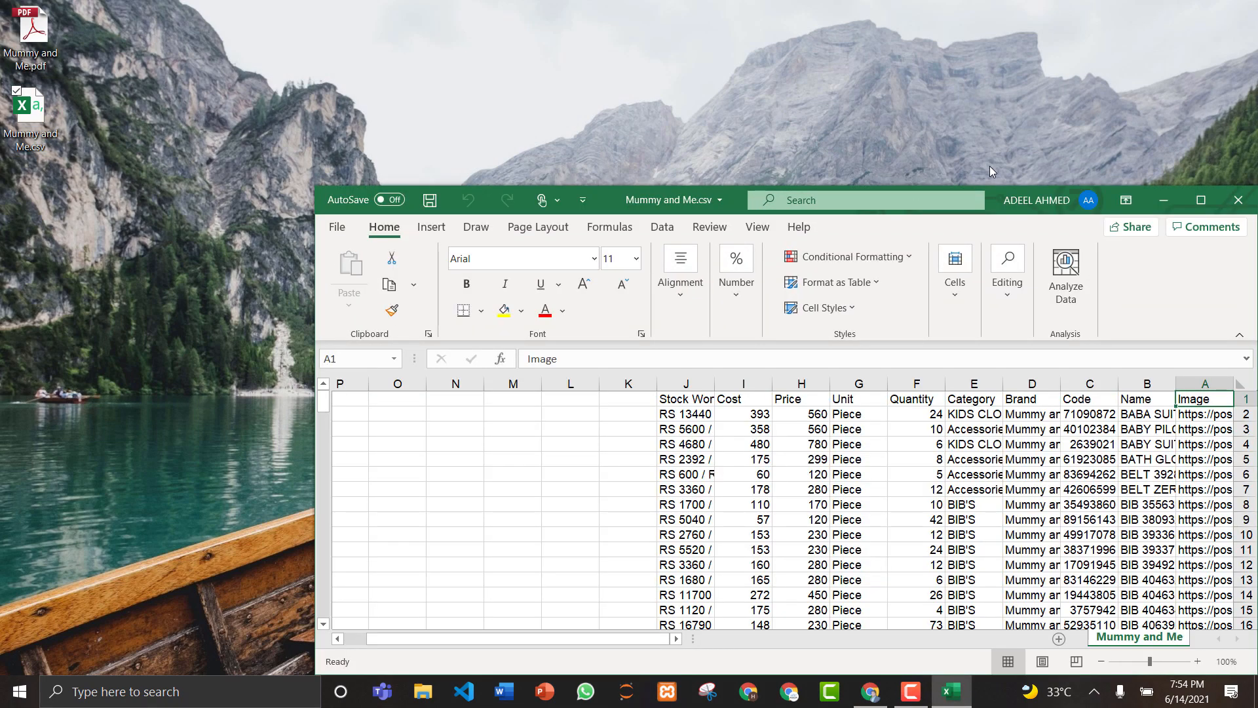
click(1200, 200)
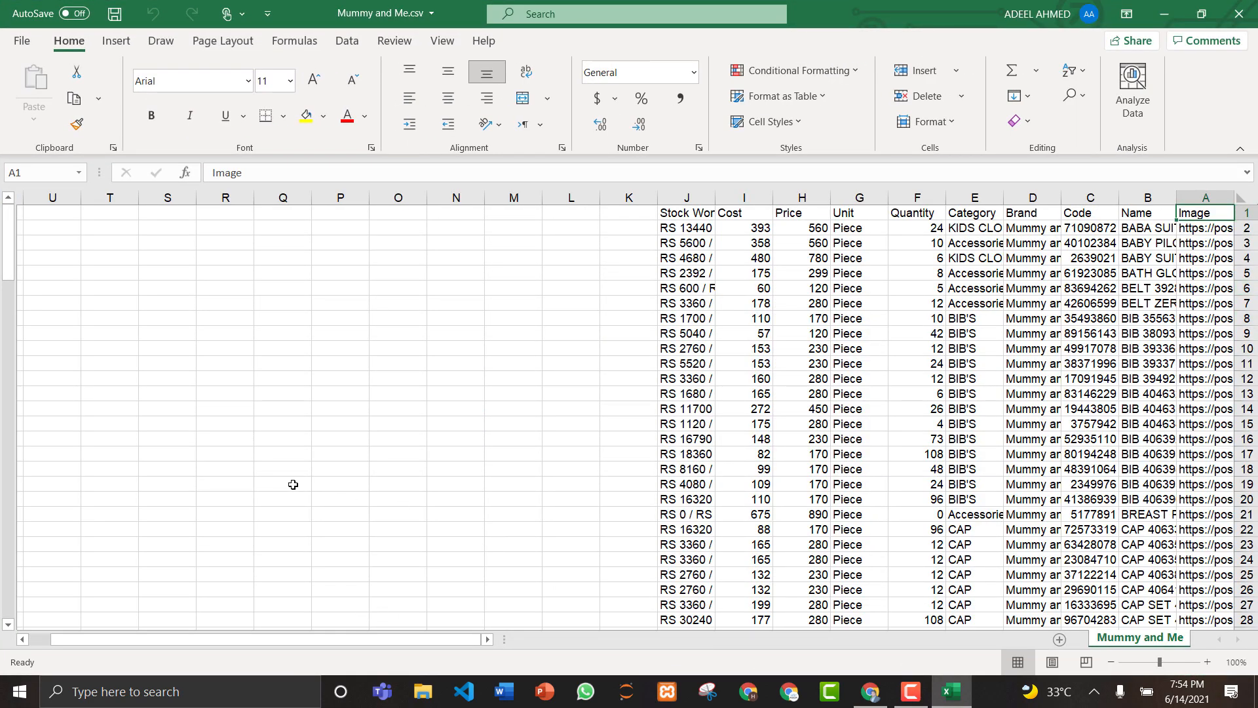
mouse_move(14, 250)
mouse_down()
mouse_move(13, 414)
mouse_move(18, 237)
mouse_up()
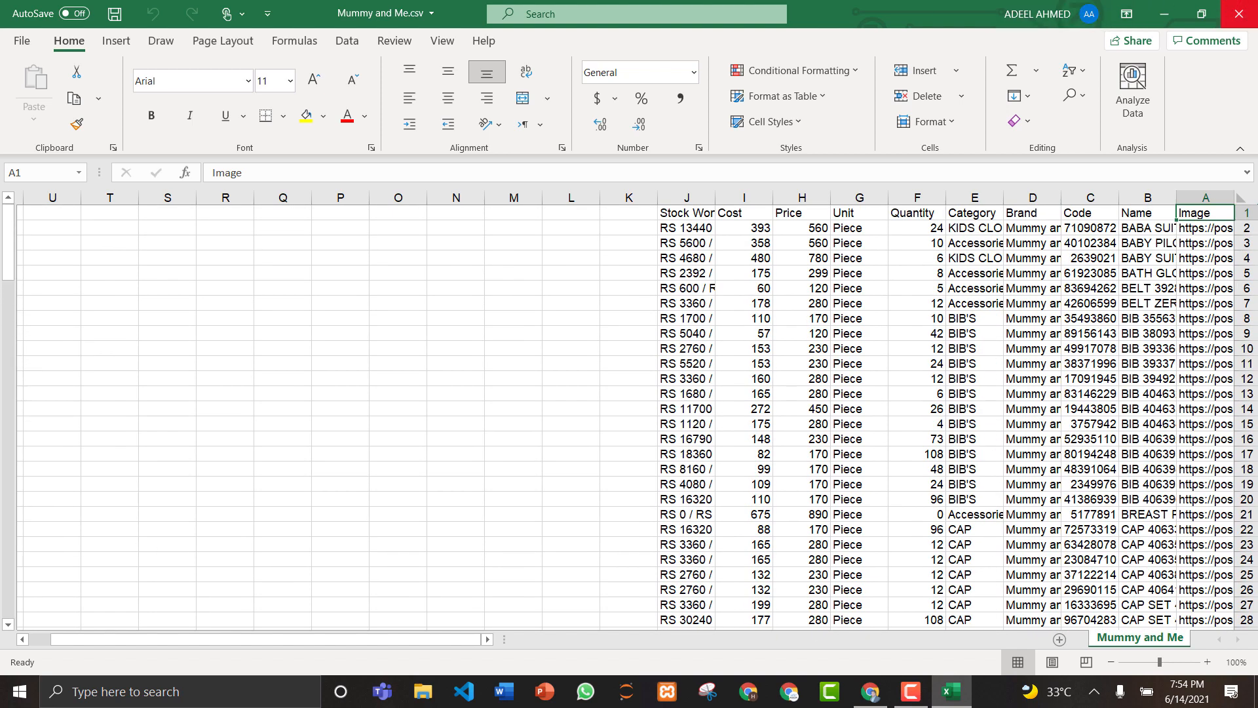
click(1238, 13)
Step: Refresh the desktop and restore Chrome to the POS Product List
right_click(384, 136)
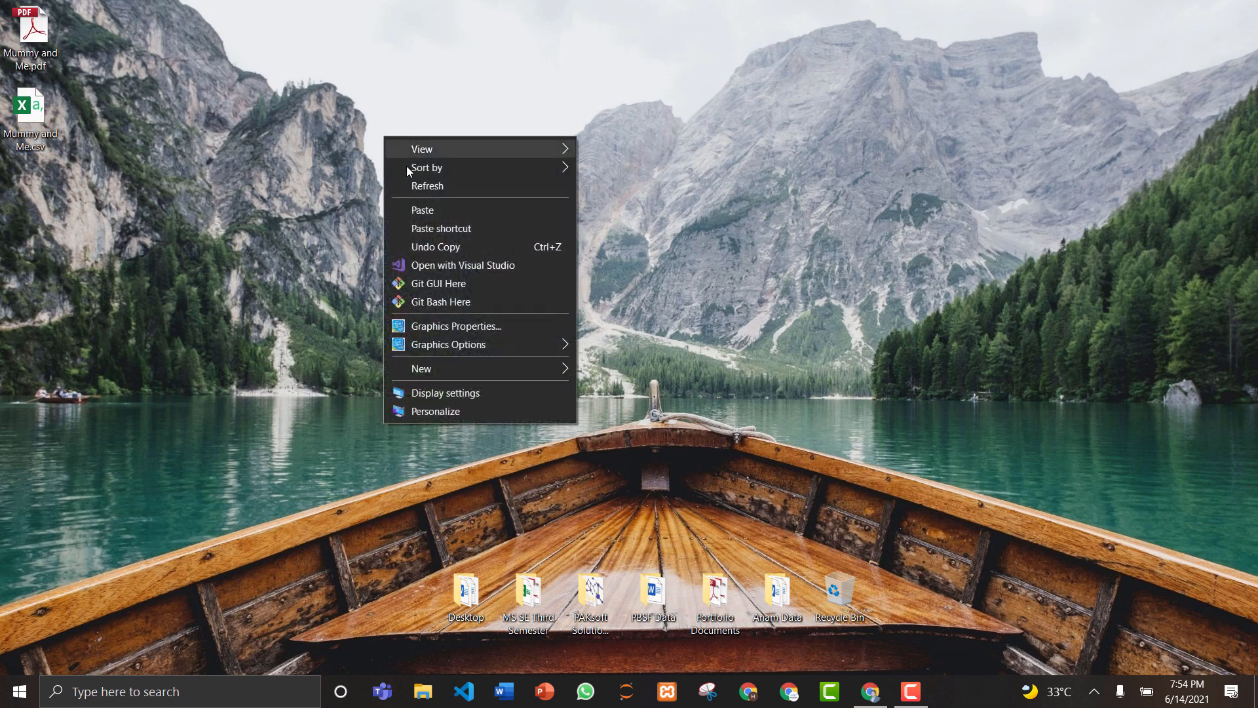
click(411, 186)
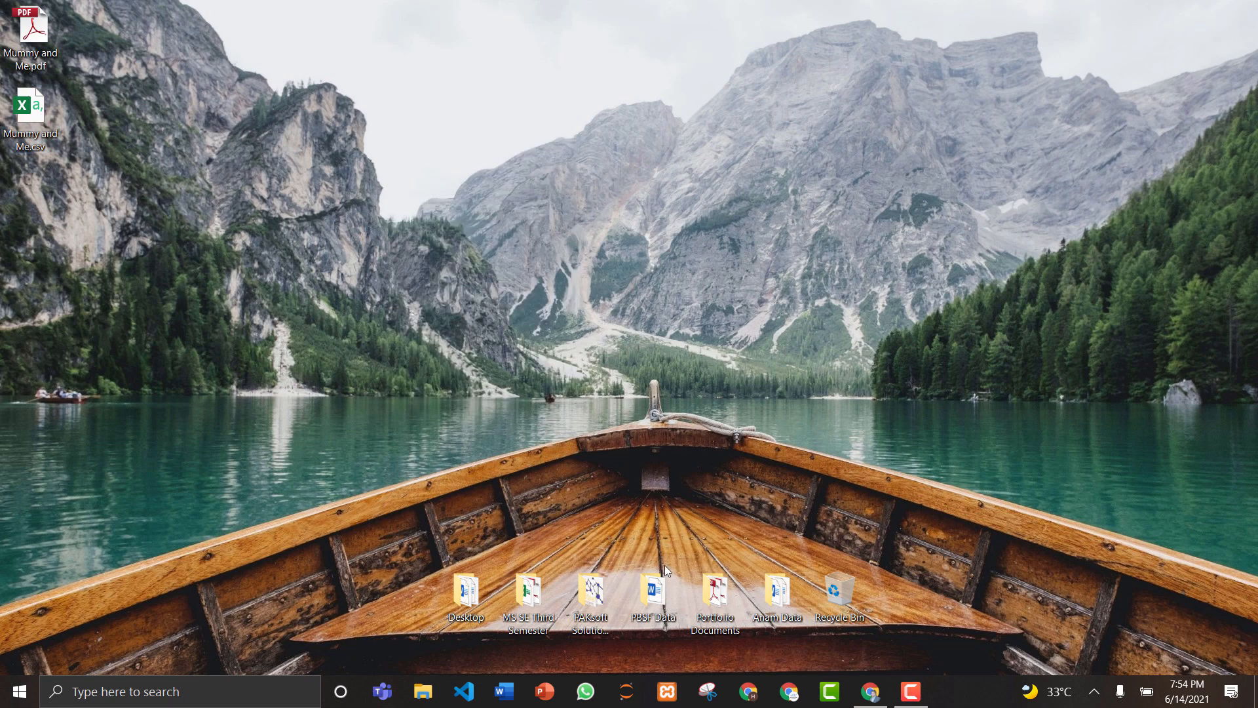
click(871, 691)
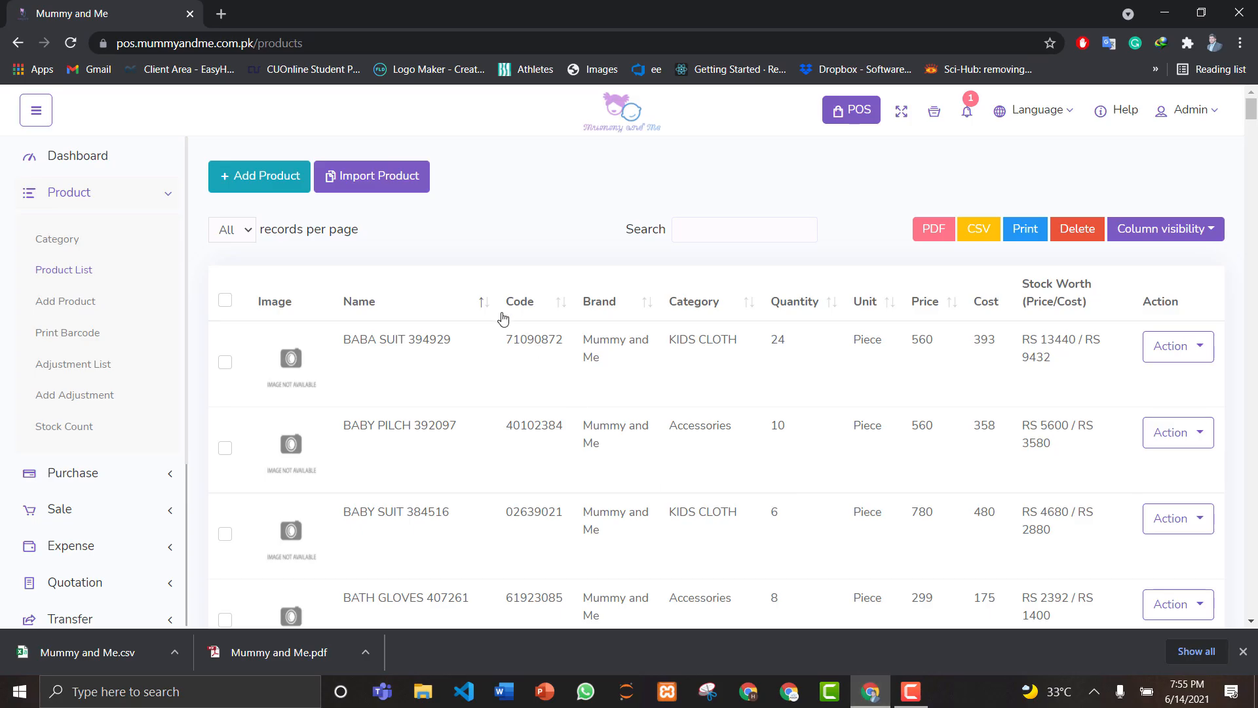
Step: Glance at the Import Product CSV form, close it, and open a blank Add Product form
click(365, 179)
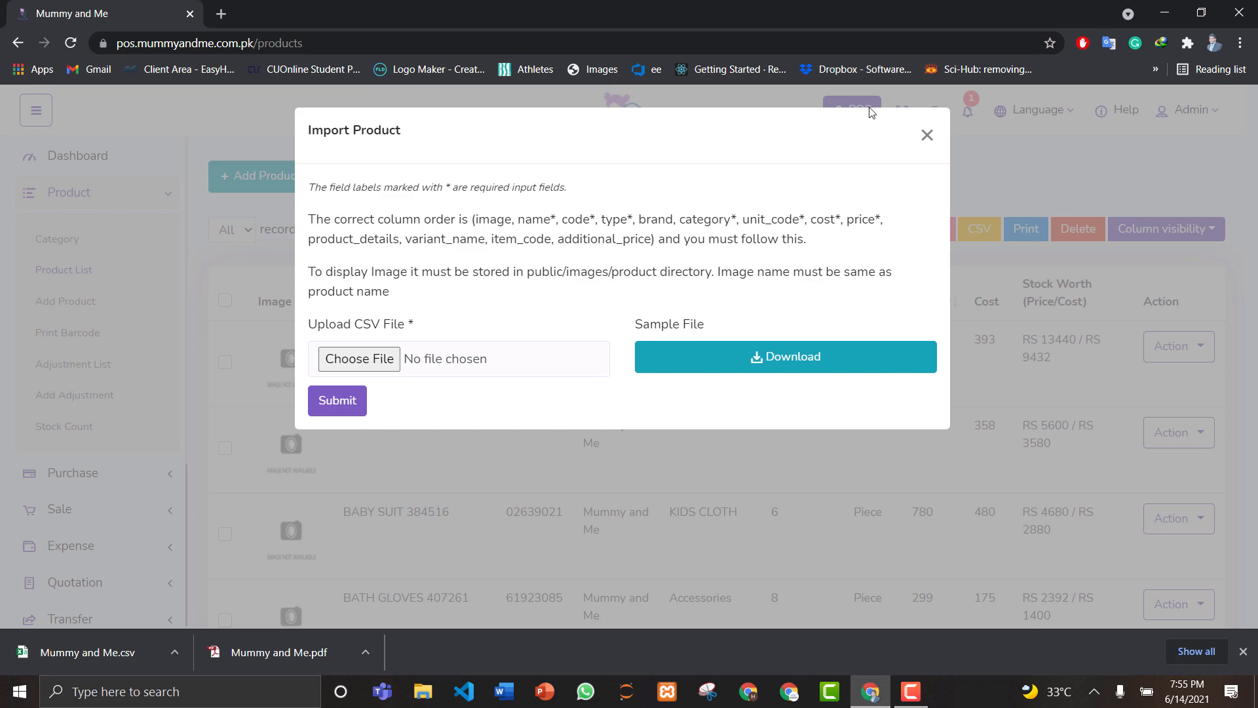
click(927, 136)
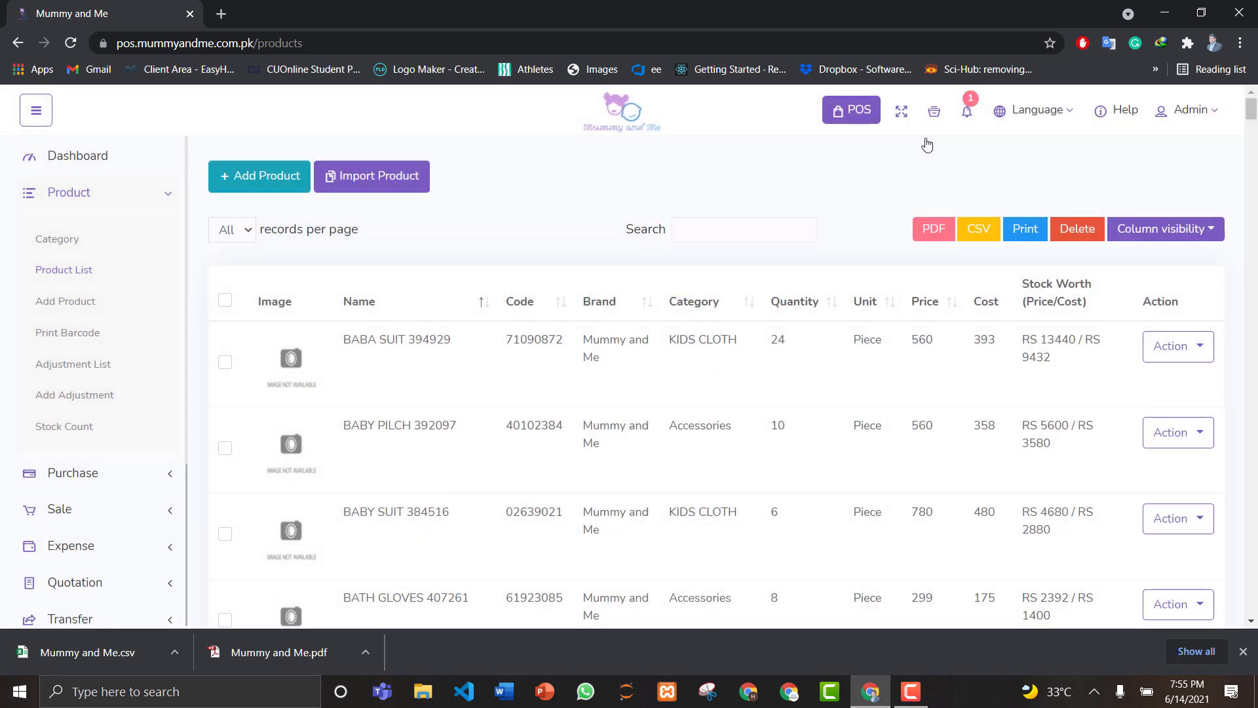
click(261, 186)
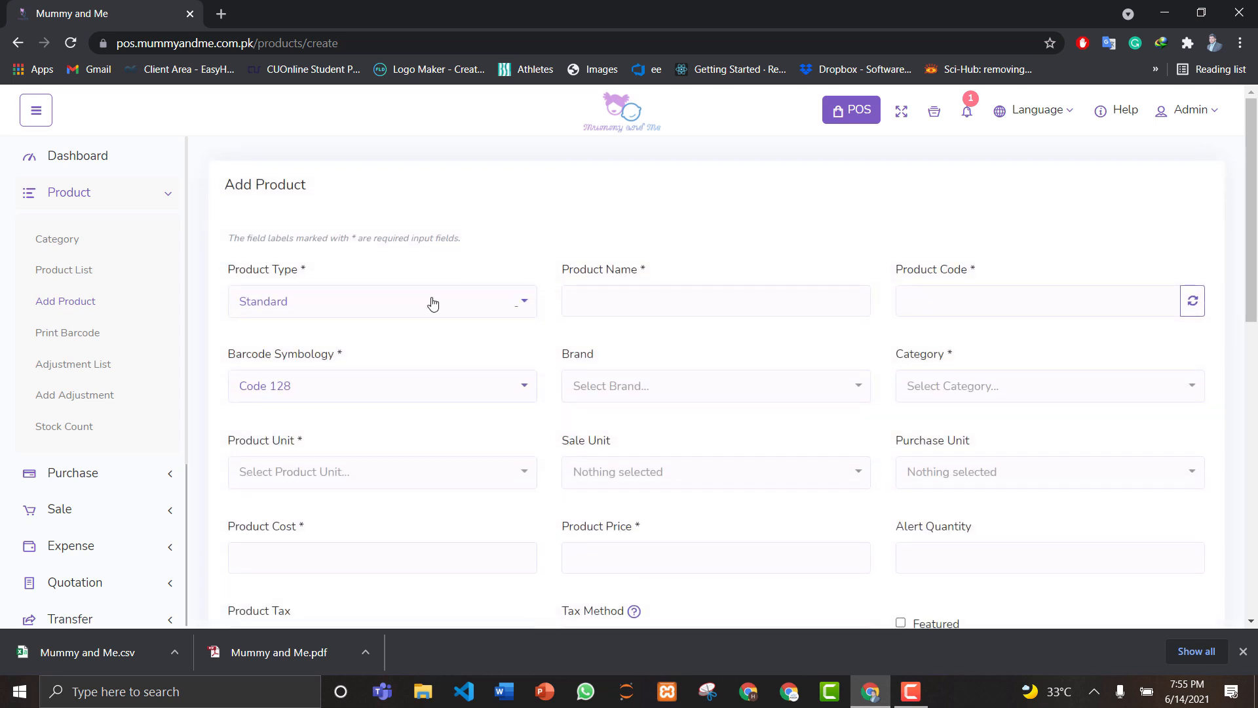
Step: Keep Standard as the product type and generate the random product code 20724765
click(431, 301)
click(433, 303)
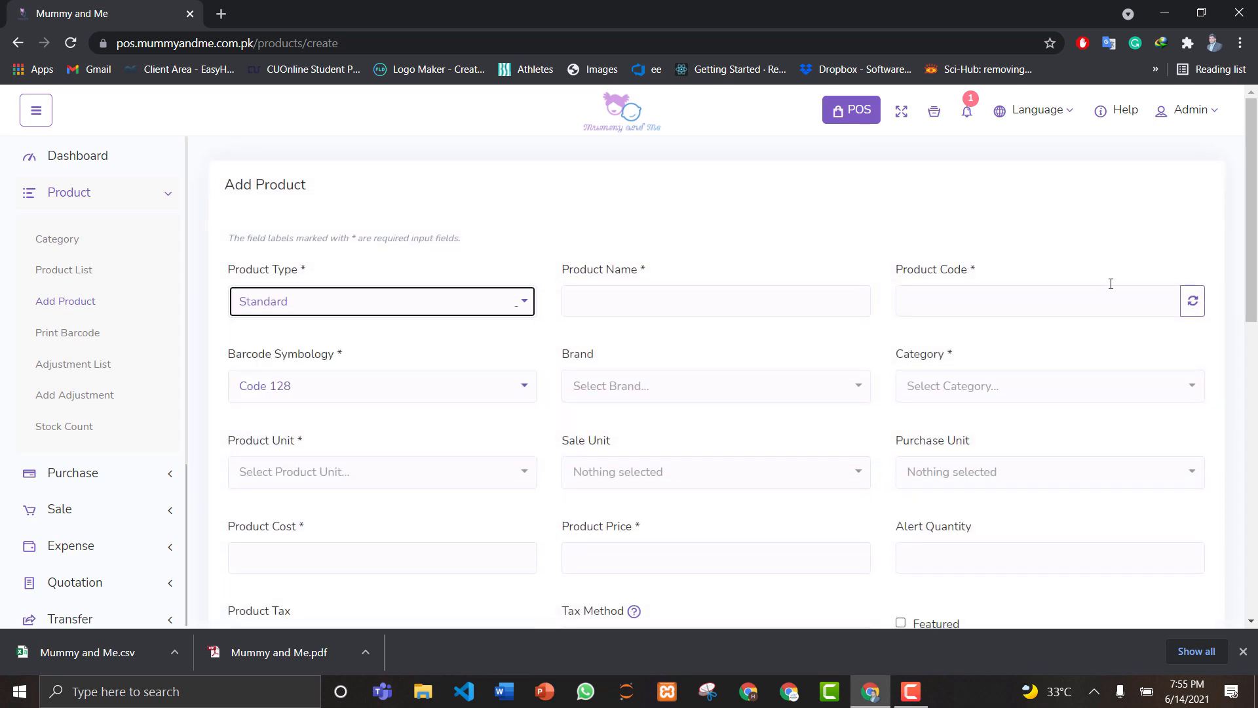
click(1192, 306)
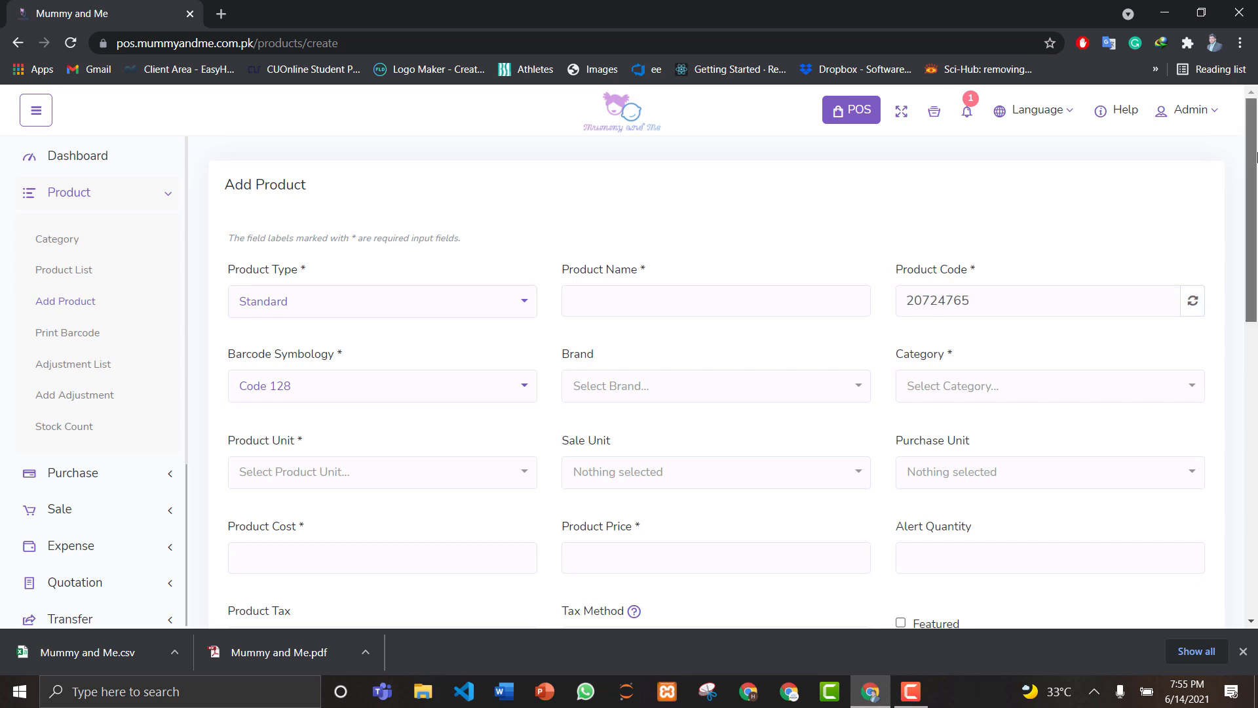
scroll(1255, 200, down, 2)
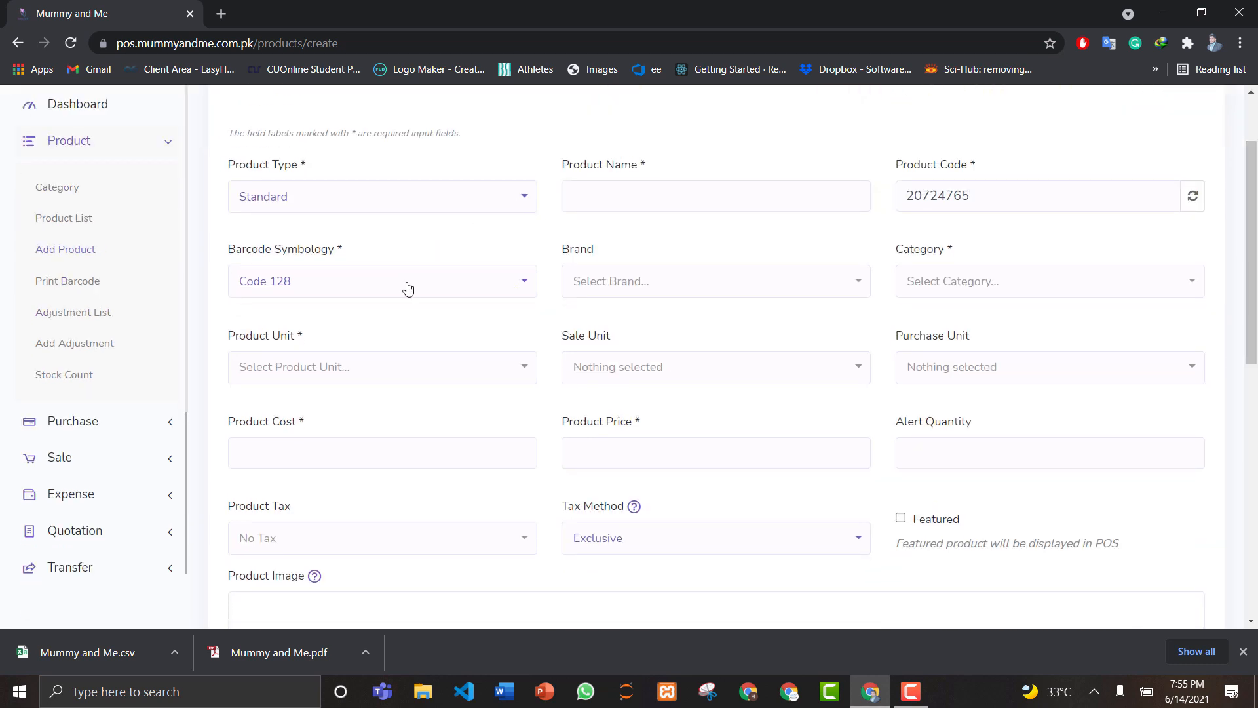
Step: Review the Barcode Symbology (Code 128), Brand and Category lists without changing them
click(407, 289)
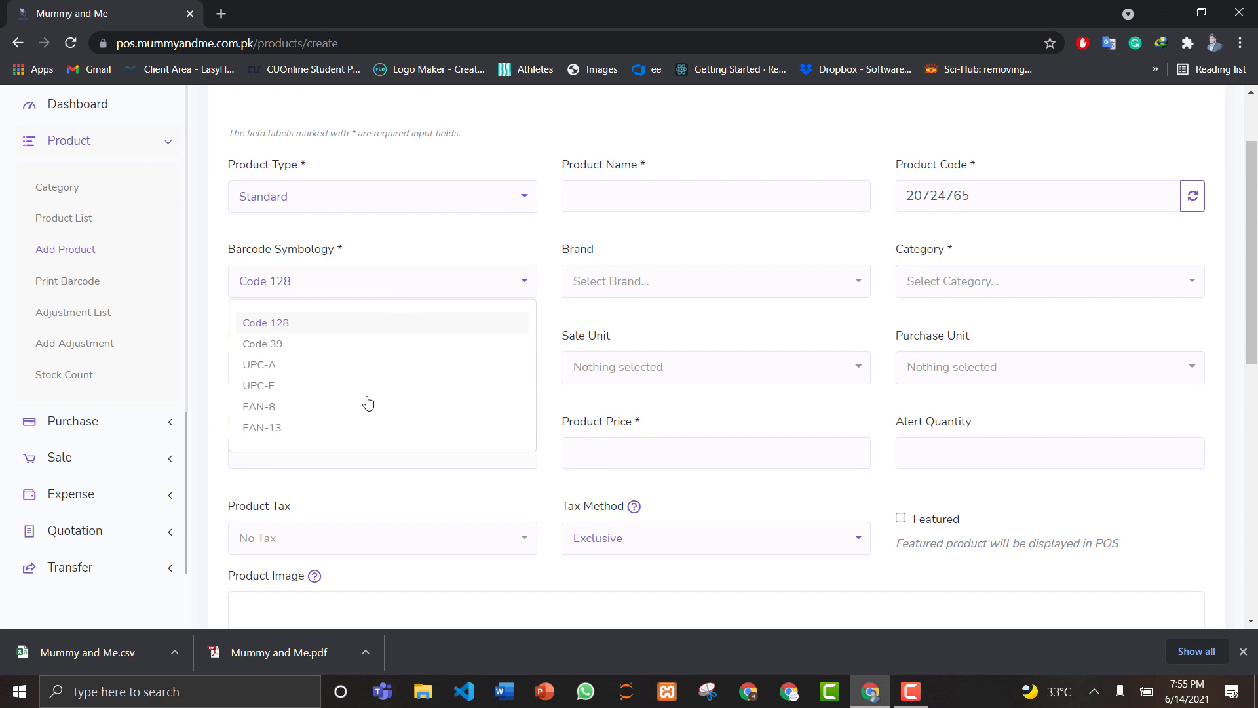
click(413, 288)
click(612, 289)
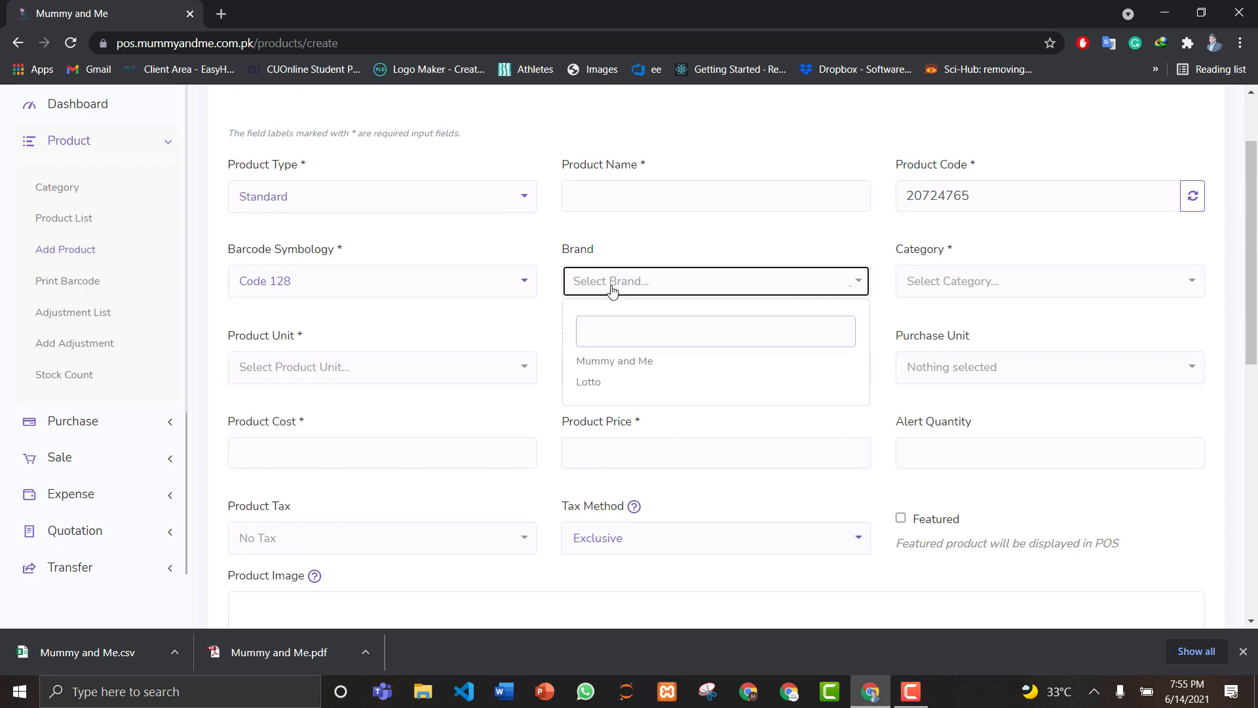
click(611, 289)
click(953, 283)
click(954, 282)
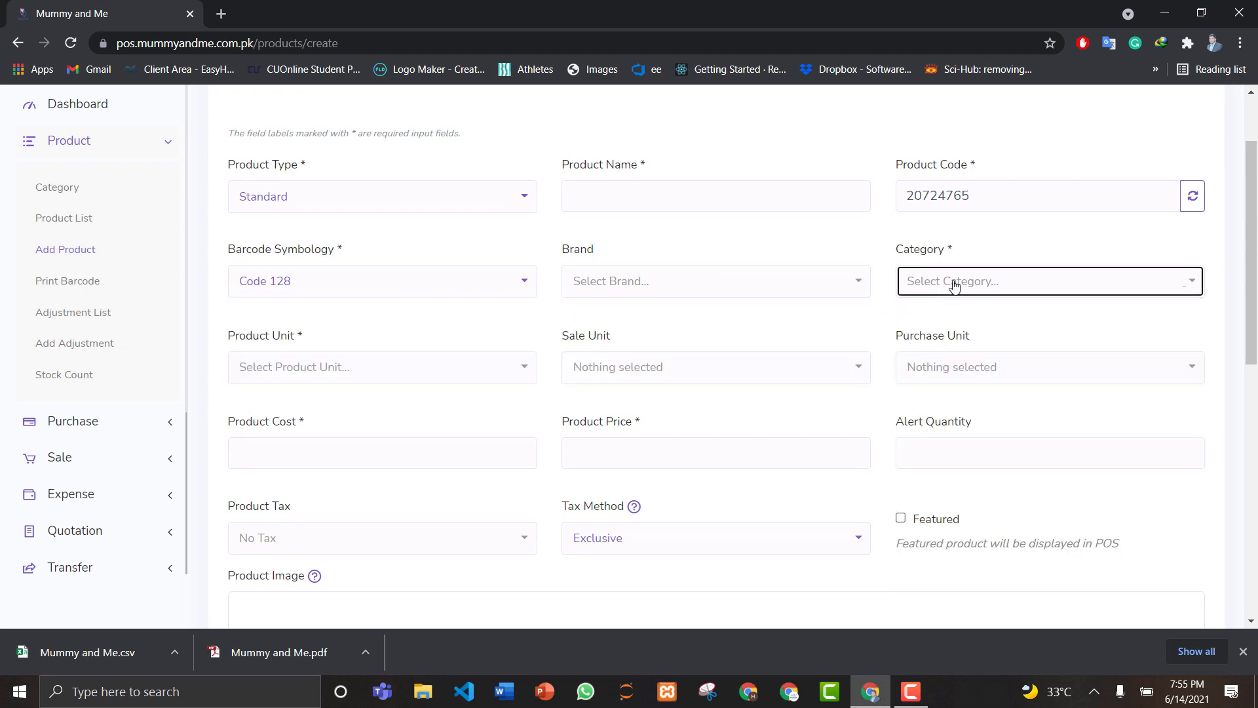
scroll(1256, 264, down, 2)
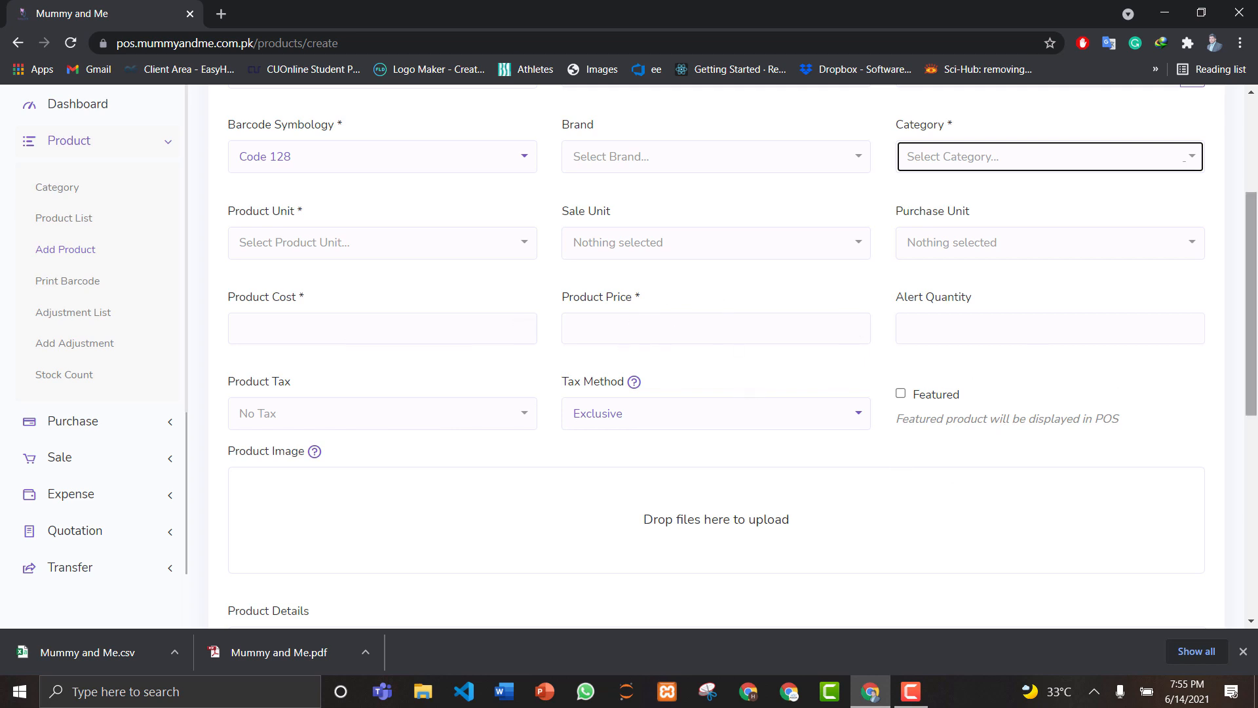
scroll(714, 318, down, 3)
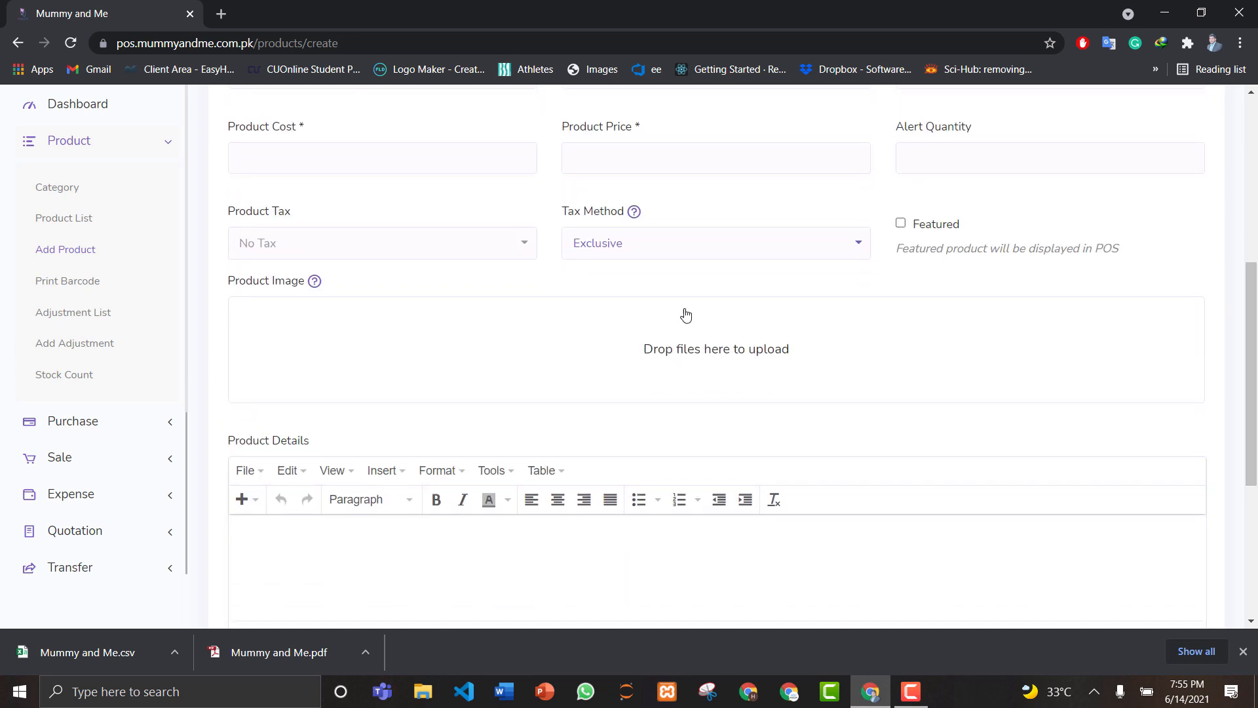
drag(1252, 316, 1253, 148)
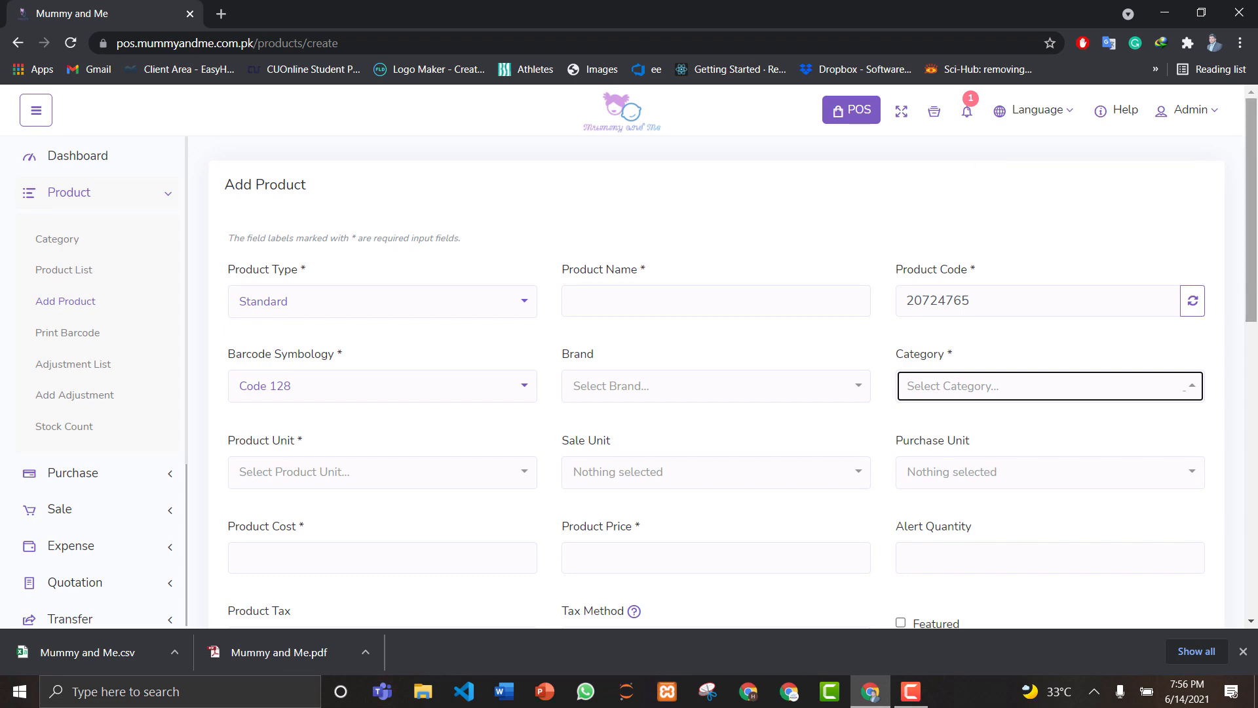
mouse_move(1253, 167)
mouse_down()
mouse_move(1256, 409)
mouse_move(1255, 167)
mouse_up()
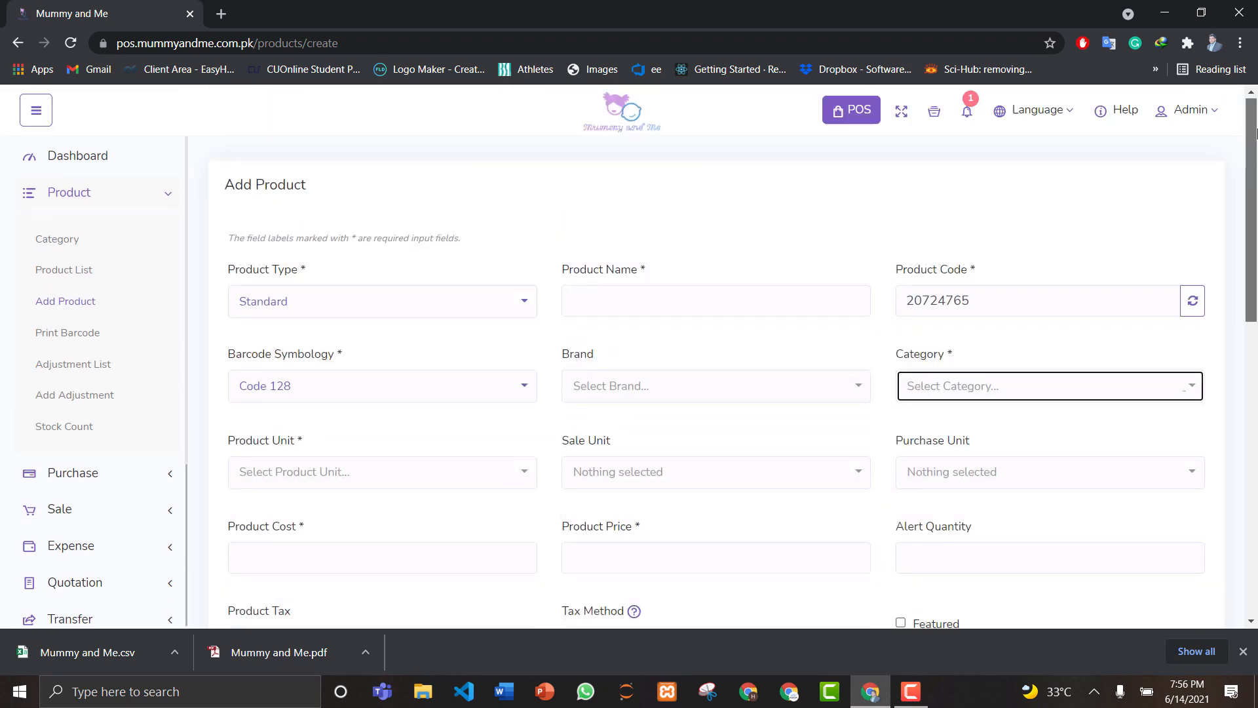
Step: On the Print Barcode page, search 'b' and add BREAST PUMP 407294
click(70, 332)
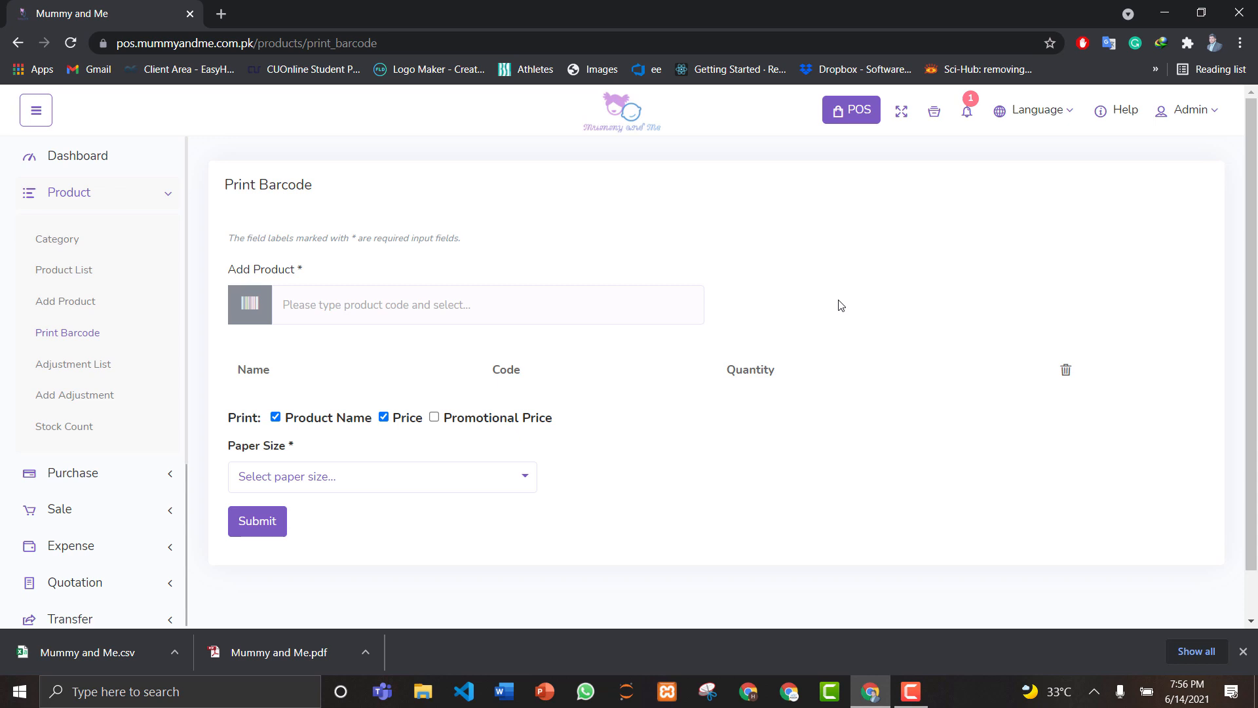
click(375, 314)
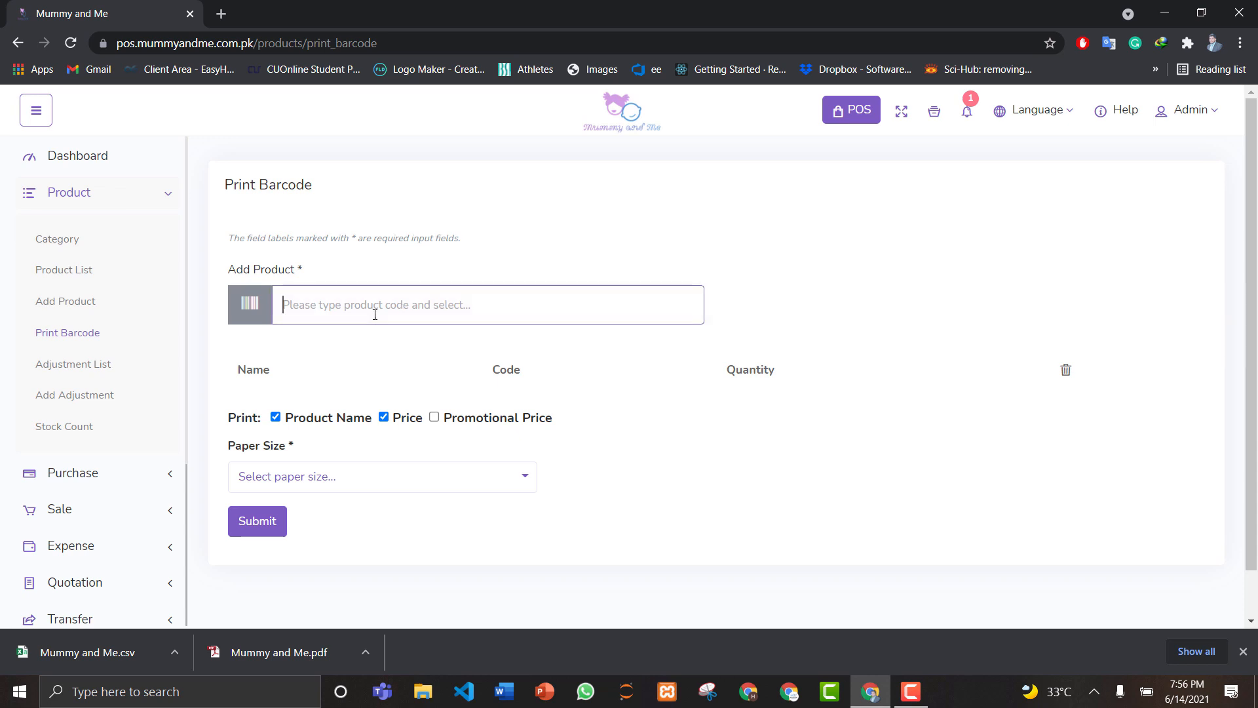
text(b)
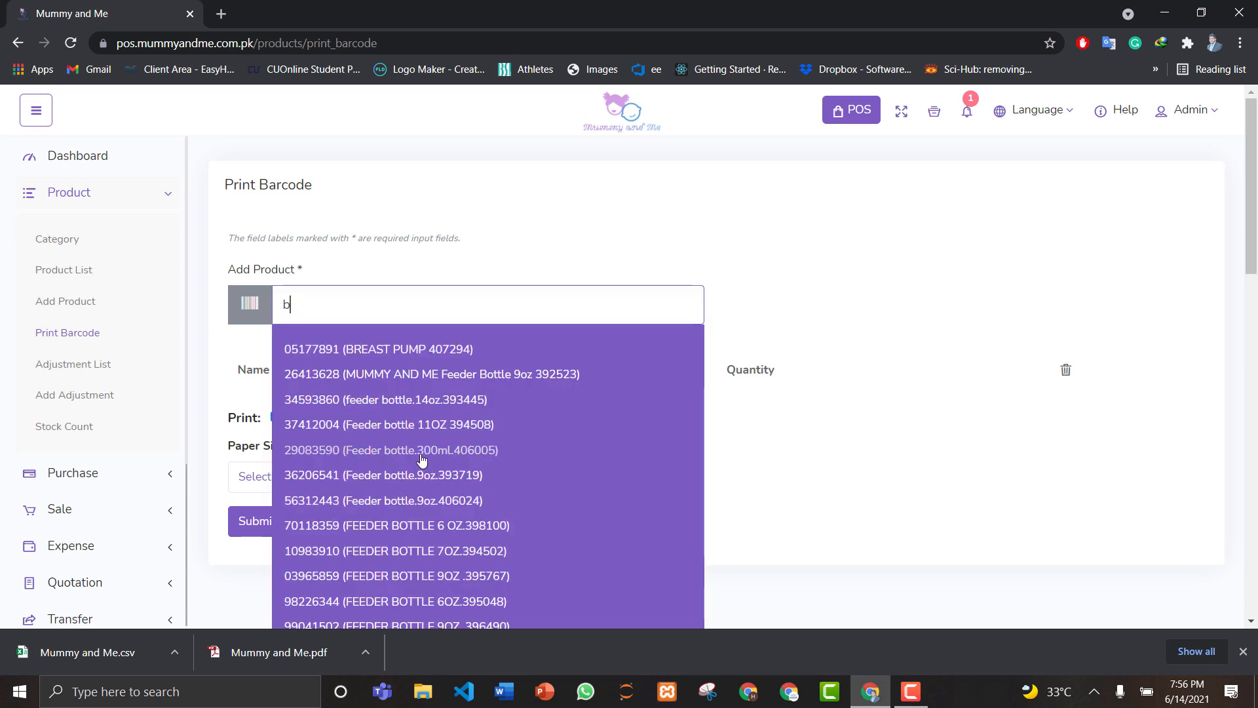
click(369, 353)
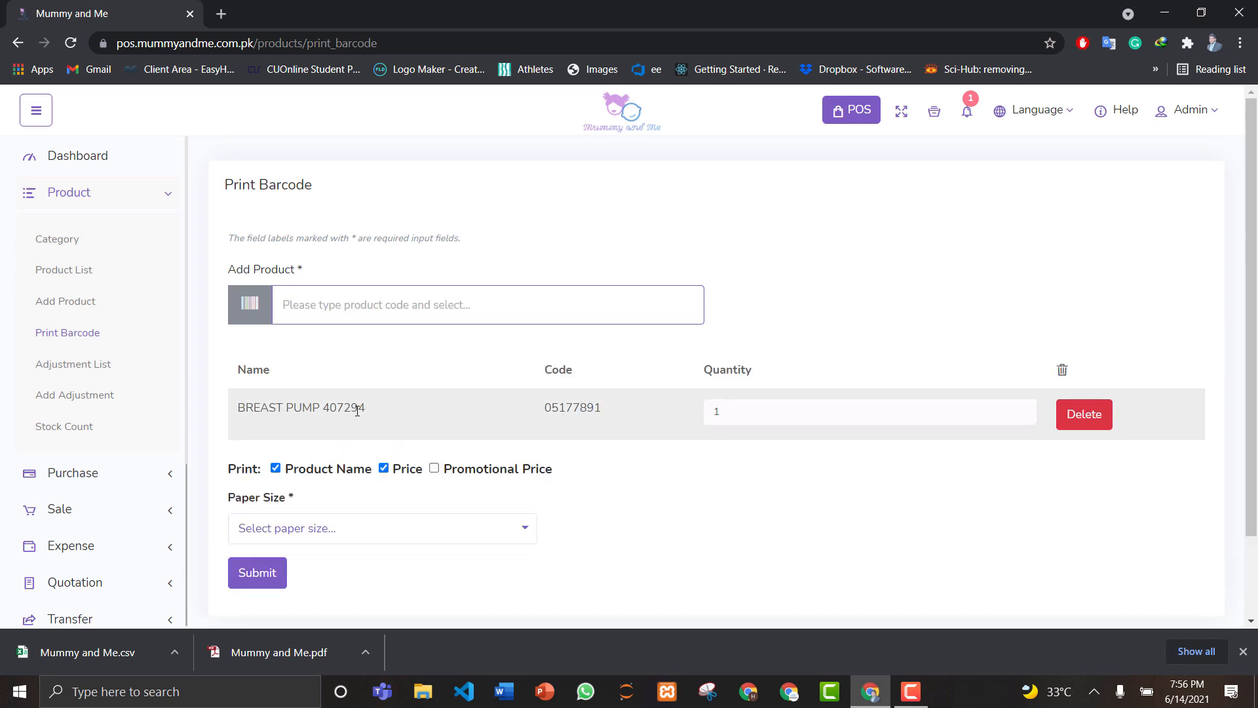
Step: Set 10 labels on 36 mm (1.4 inch) paper and generate the barcodes
click(724, 413)
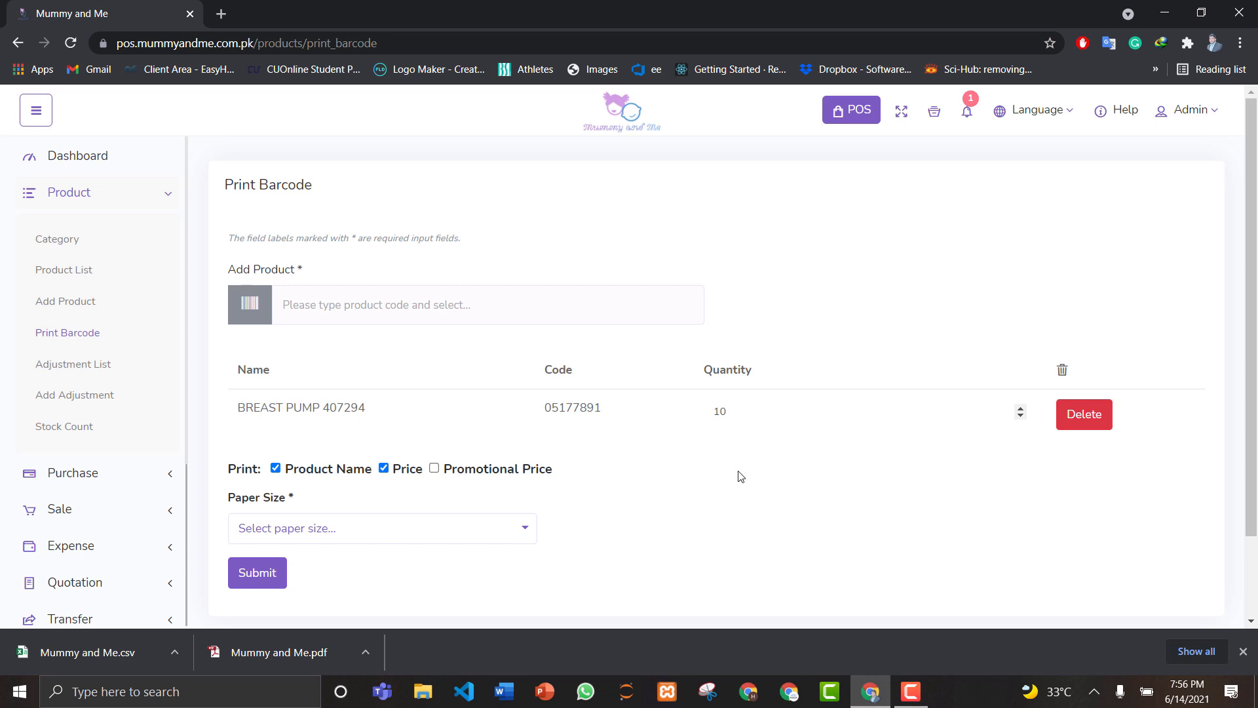
scroll(407, 451, down, 2)
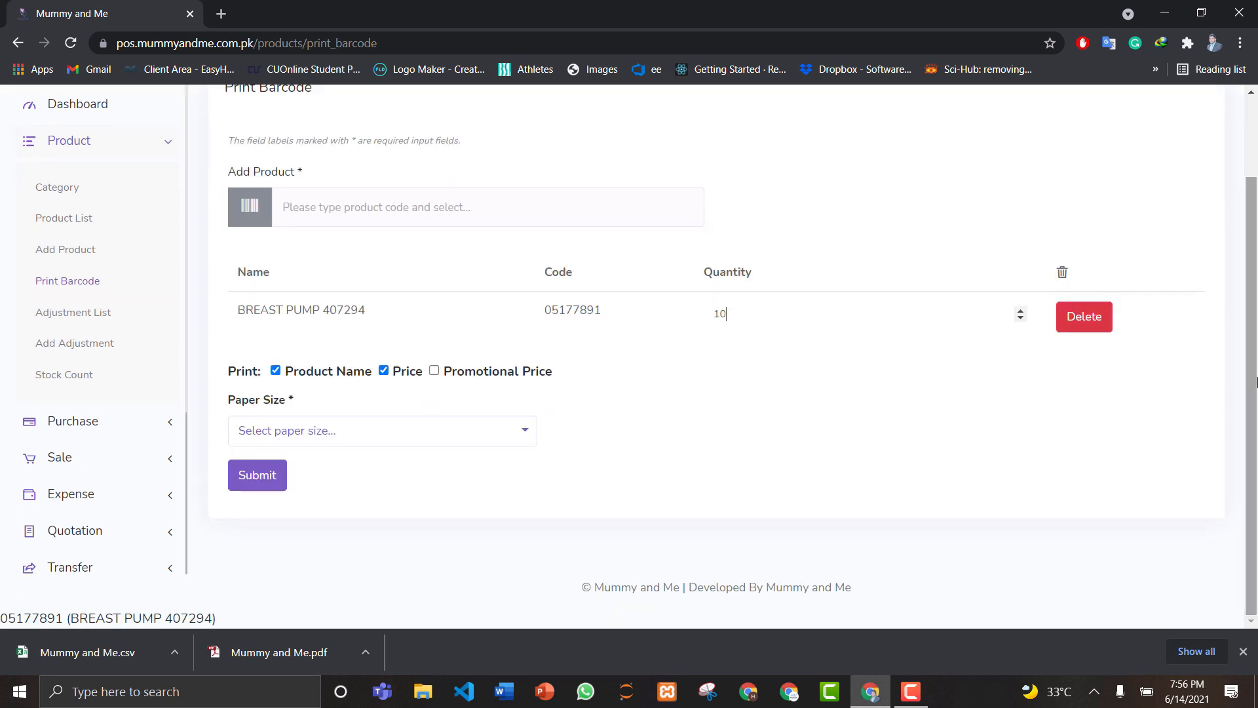
click(393, 440)
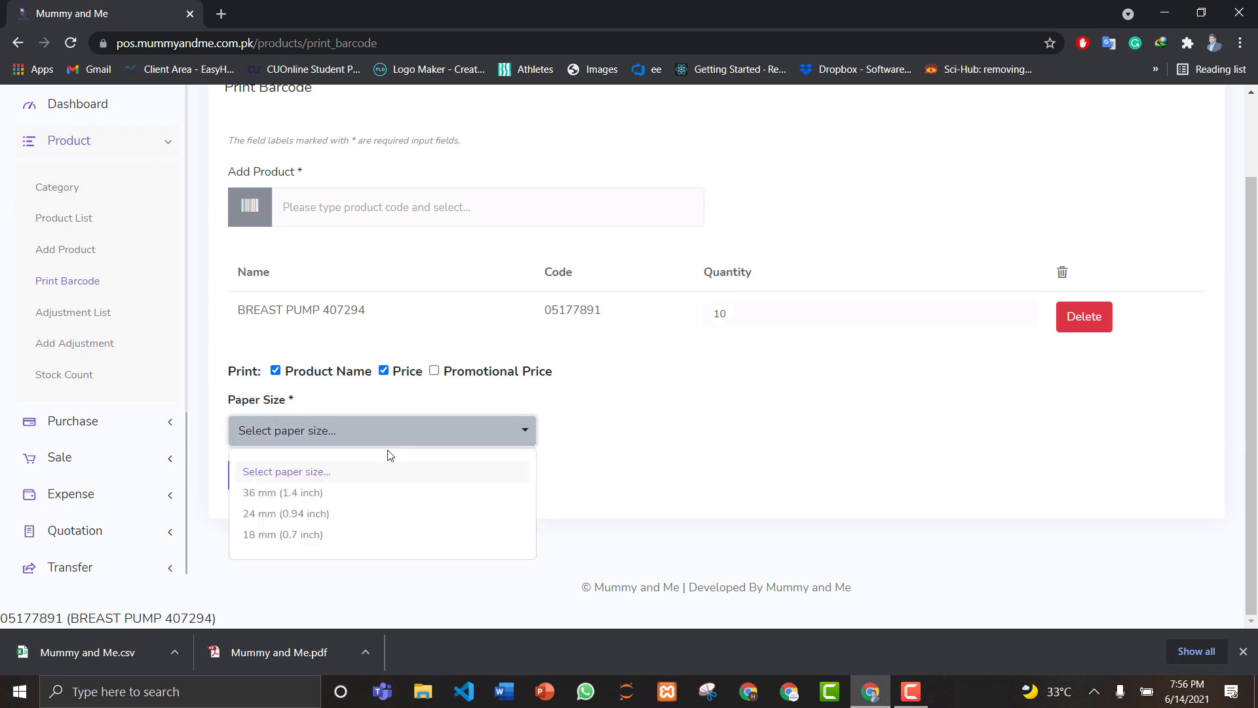
click(317, 495)
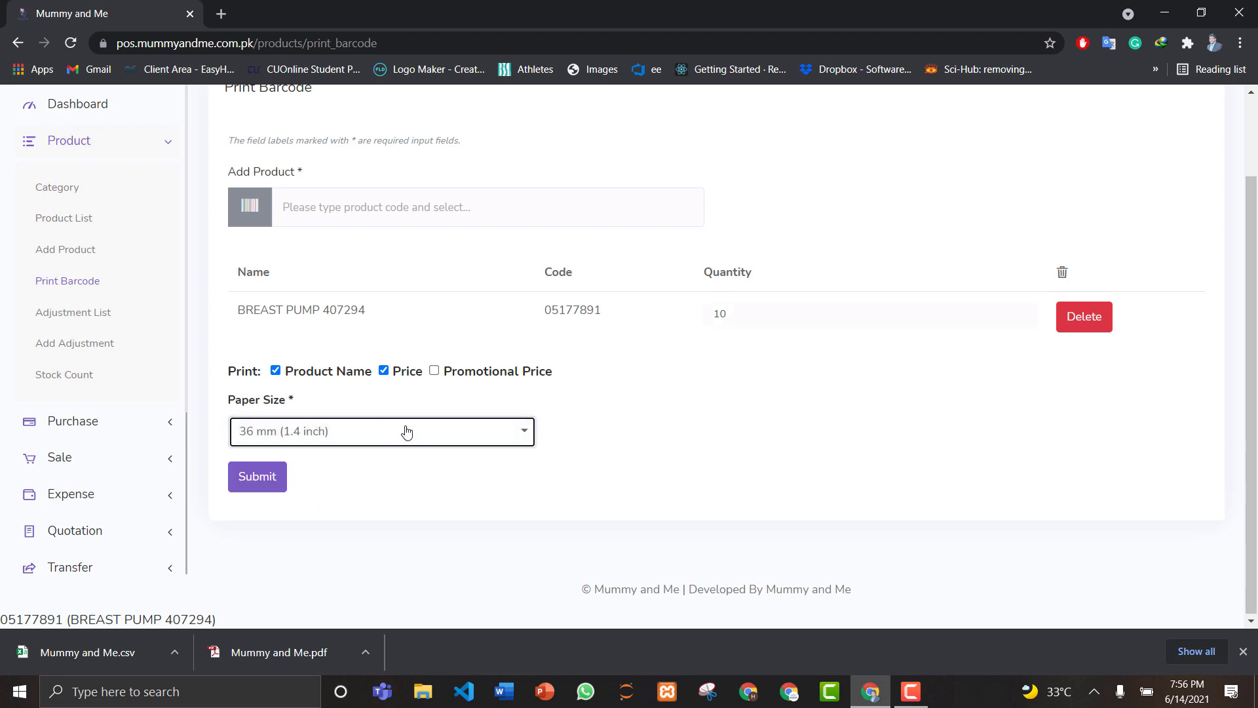
click(246, 477)
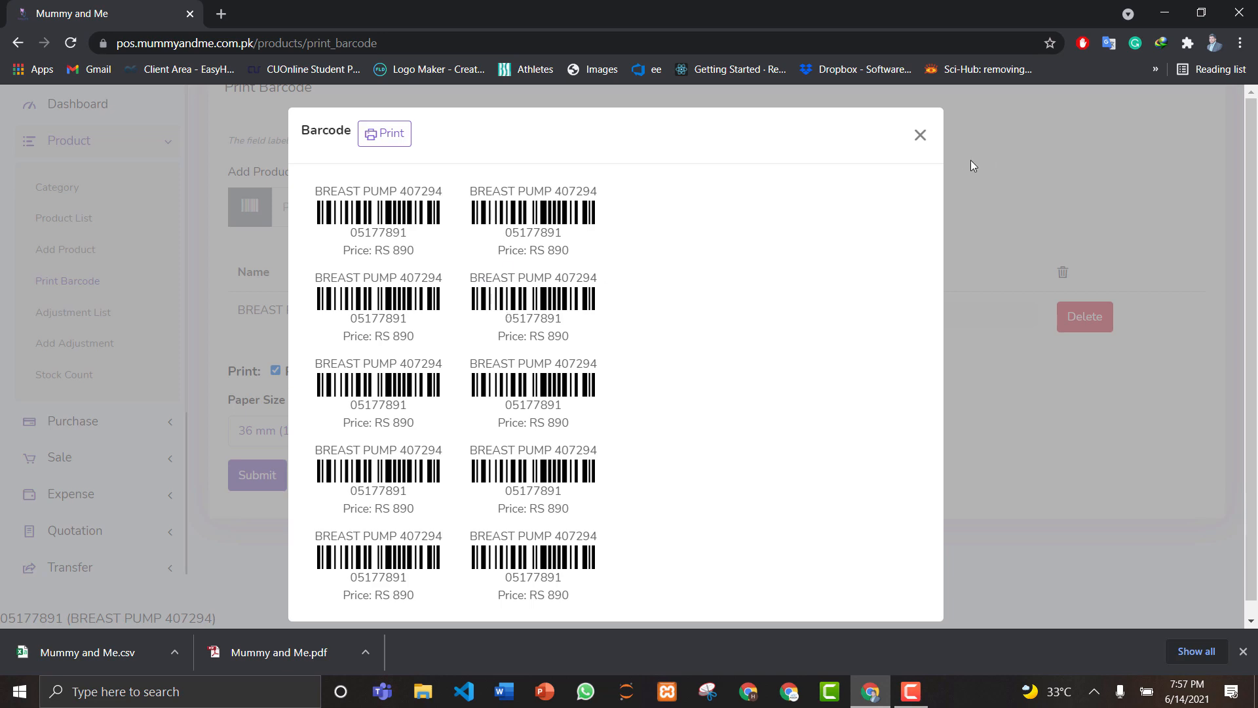
Step: Close the barcode preview, collapse Product in the sidebar, and expand Purchase
click(920, 136)
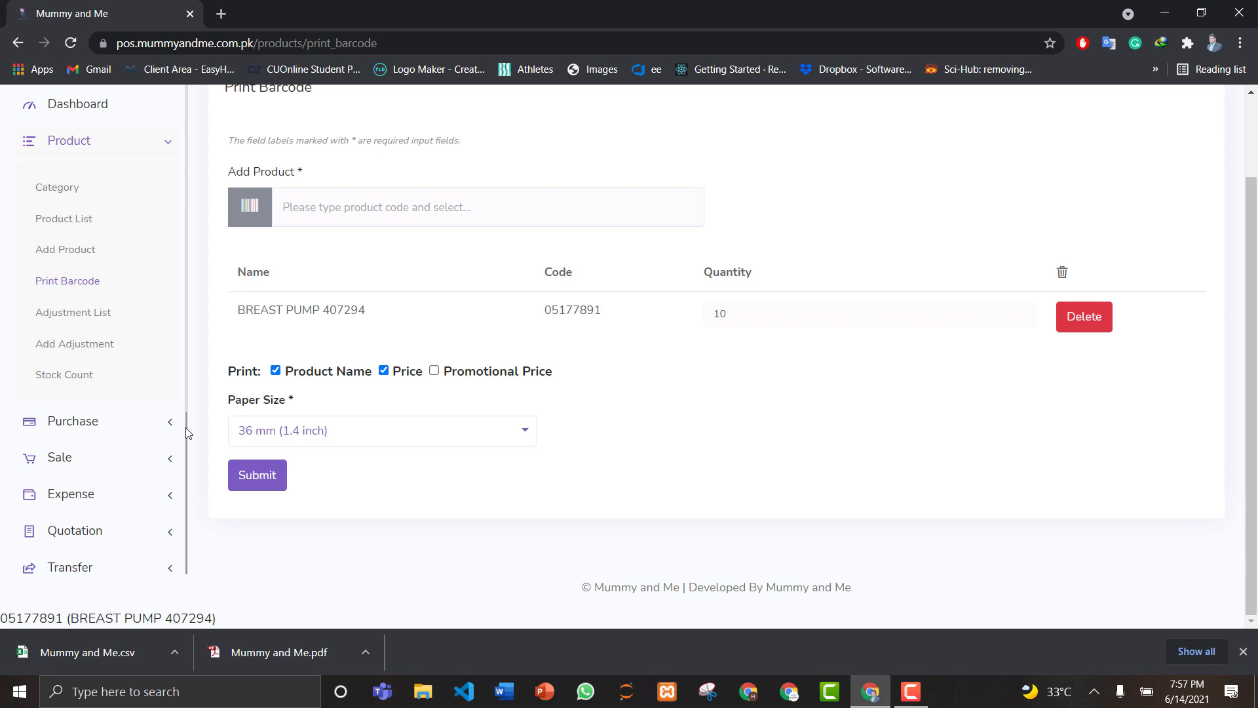
scroll(186, 429, down, 1)
click(120, 141)
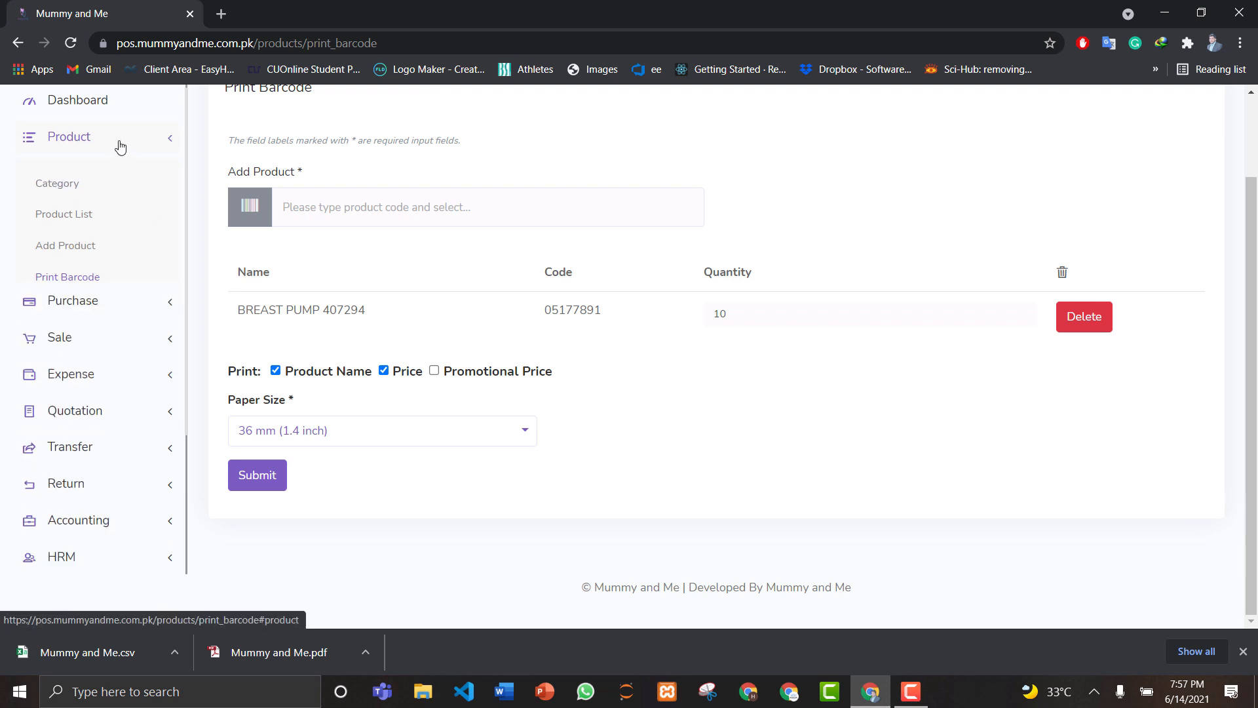
click(92, 181)
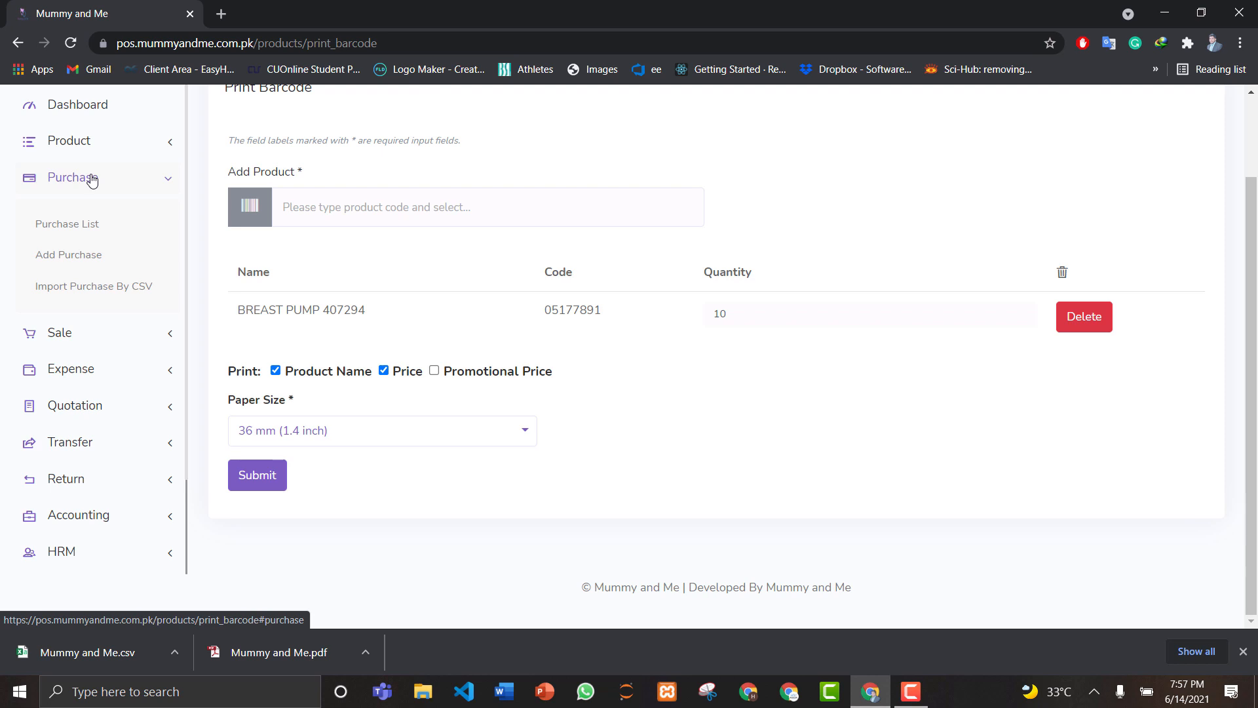
Step: Open the Purchase List and choose Add Payment for the 750.00 AGMAIRY purchase
click(81, 226)
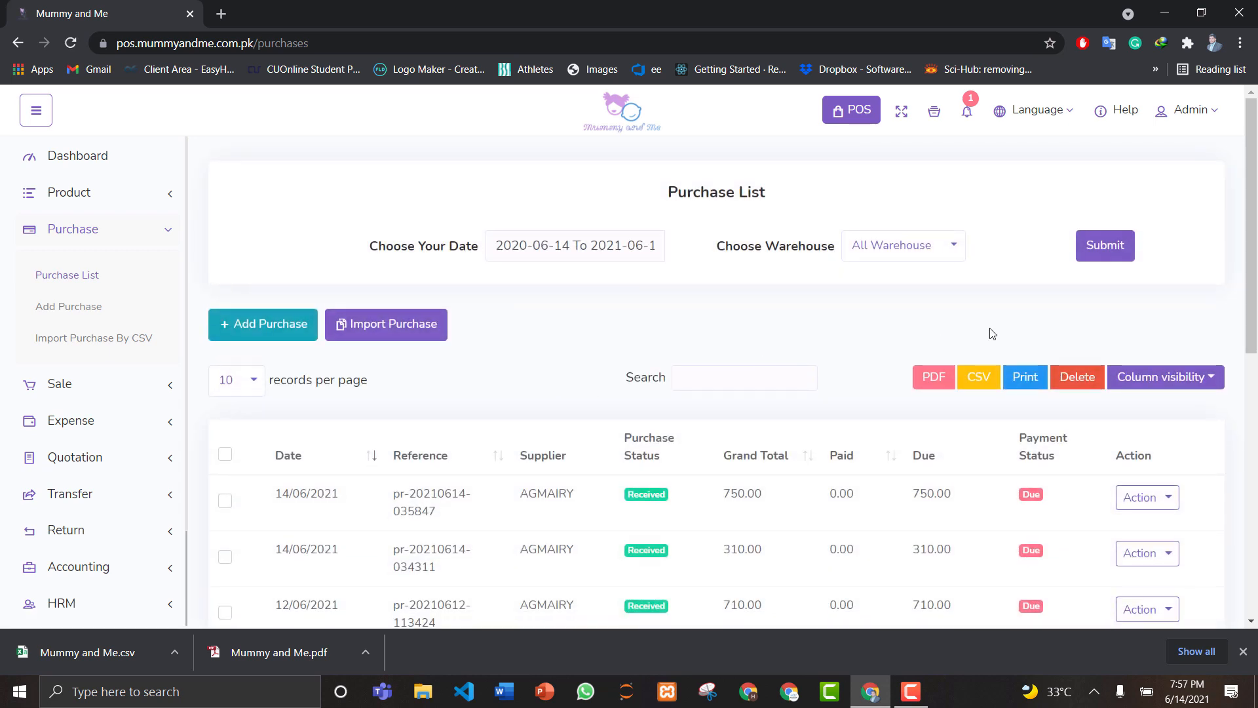
drag(1256, 190, 1256, 274)
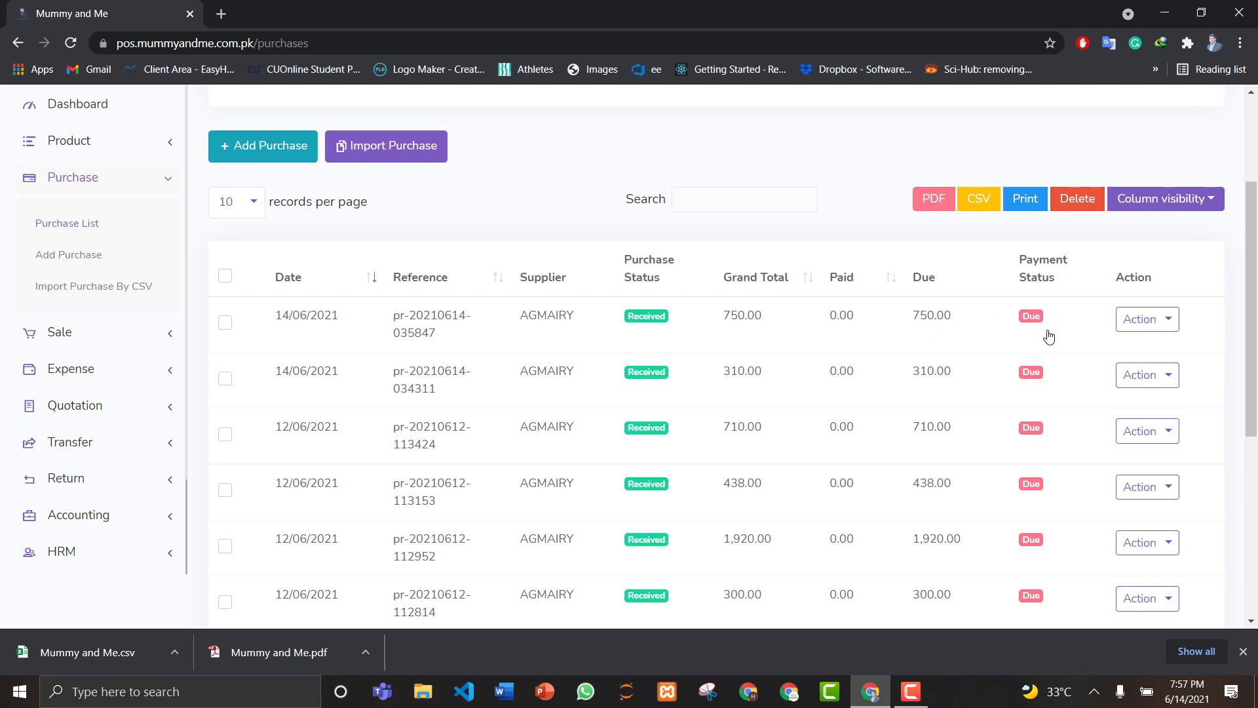
click(1141, 319)
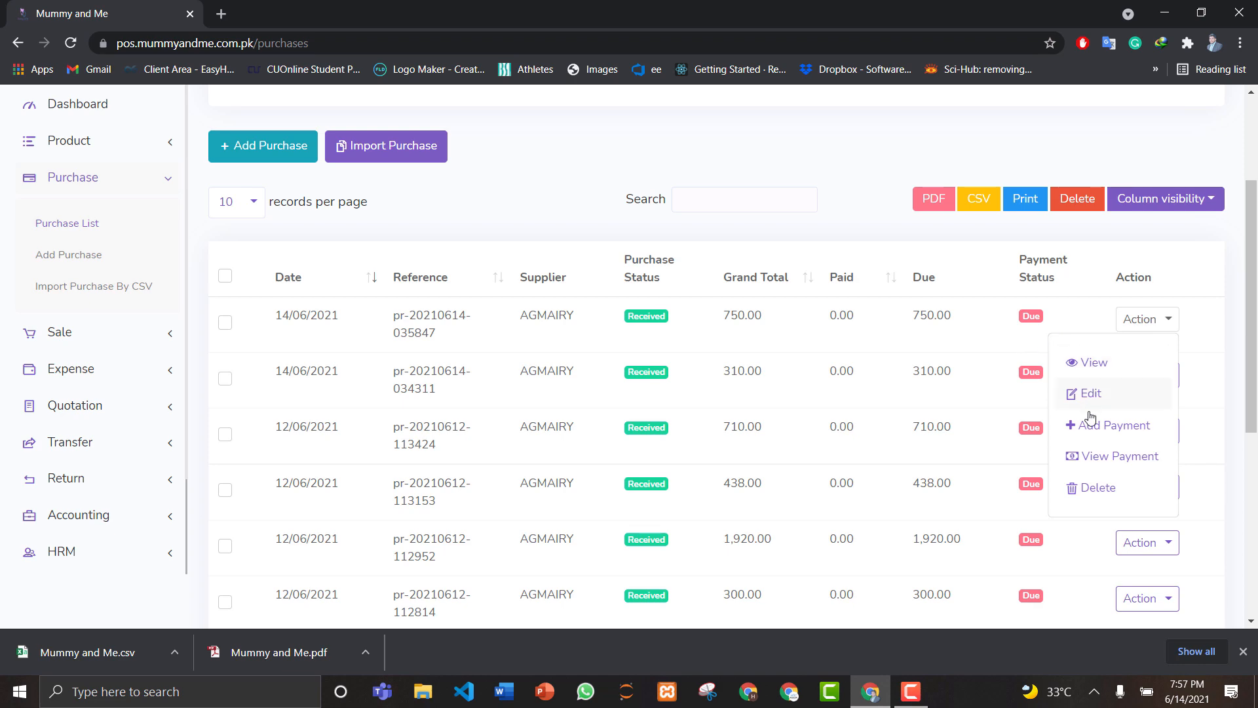
click(1115, 427)
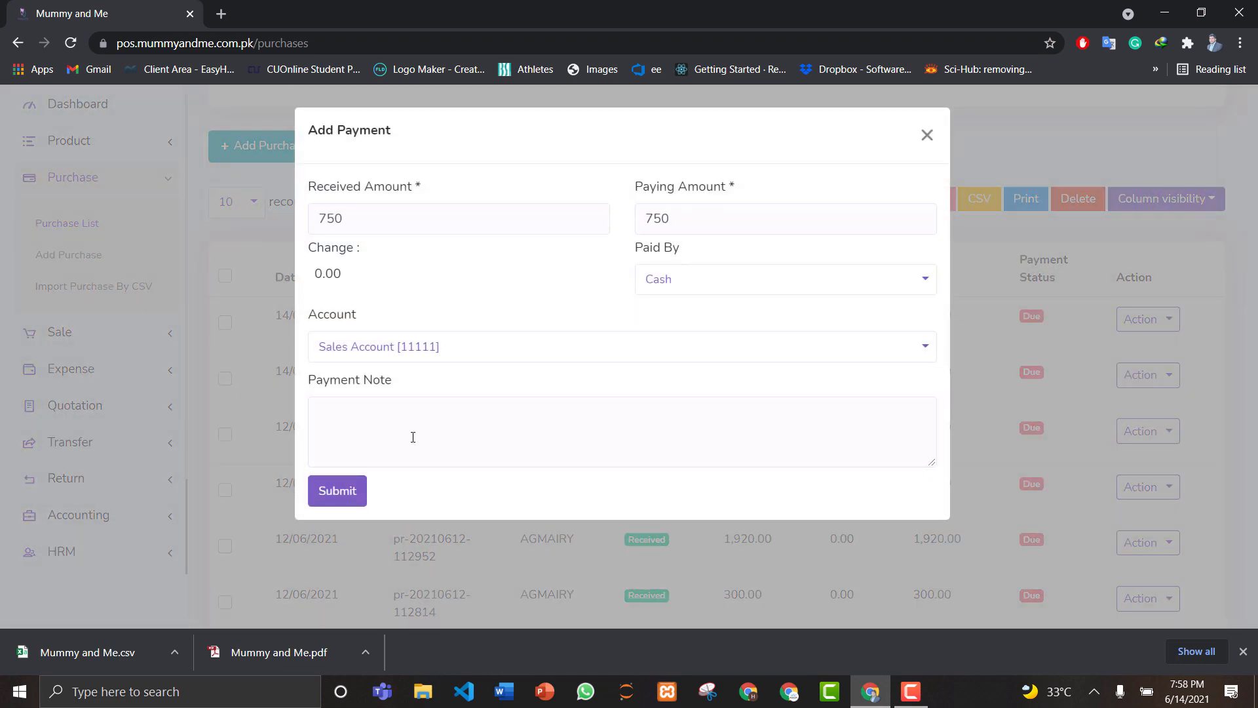
Step: Close the Add Payment form unsaved, scroll the purchase list up, and collapse Purchase
click(927, 135)
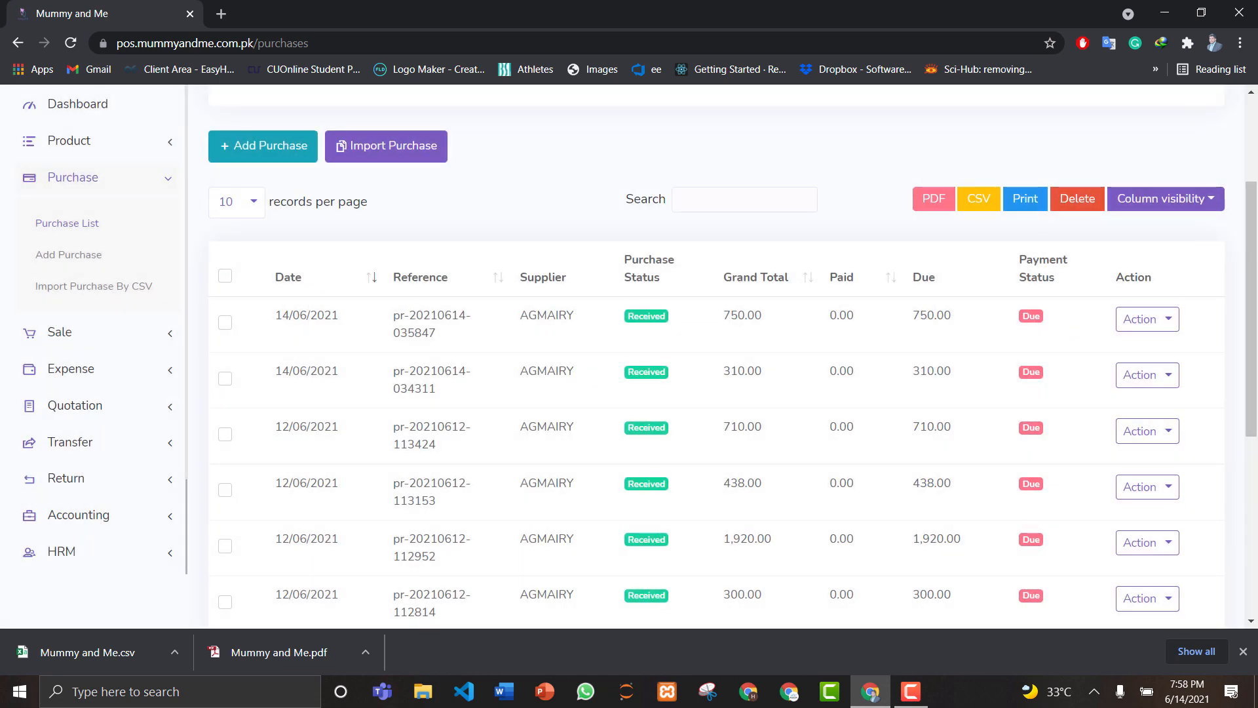
drag(1256, 278, 1239, 142)
mouse_move(1251, 191)
mouse_down()
mouse_move(1256, 259)
mouse_move(1253, 198)
mouse_up()
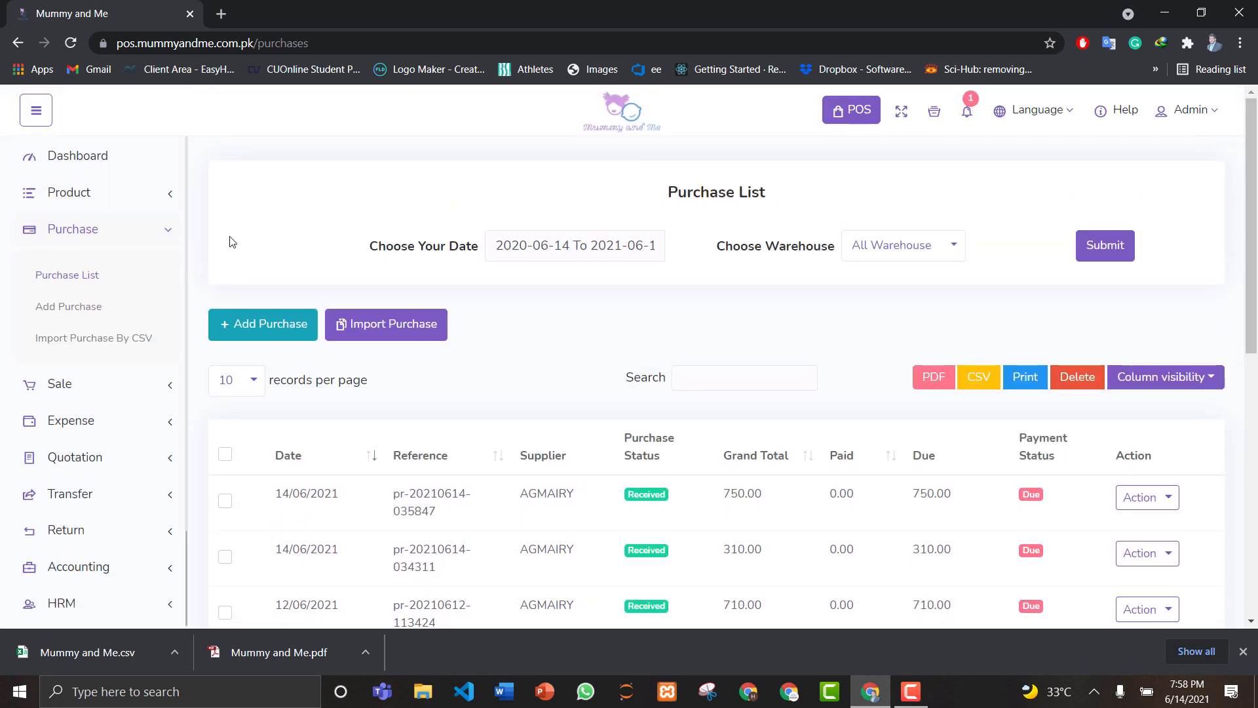
click(96, 229)
Step: Expand Sale and open the Delivery List showing its three deliveries
click(79, 277)
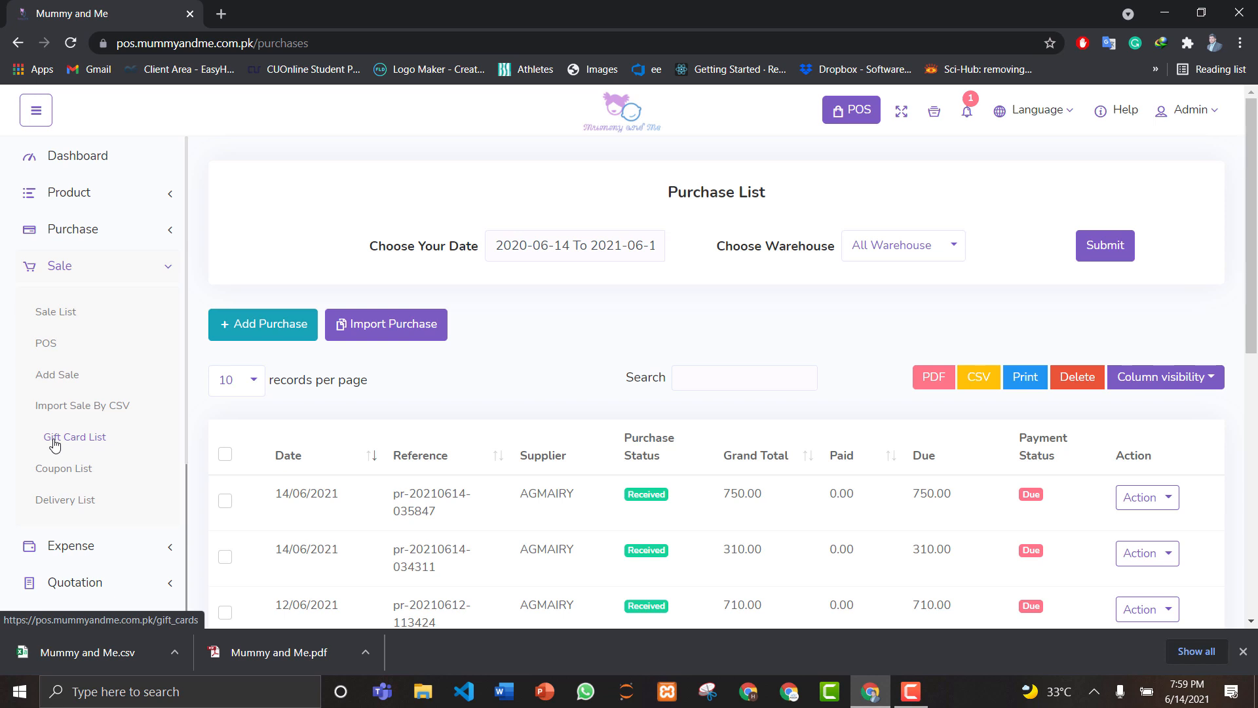
scroll(1256, 265, down, 2)
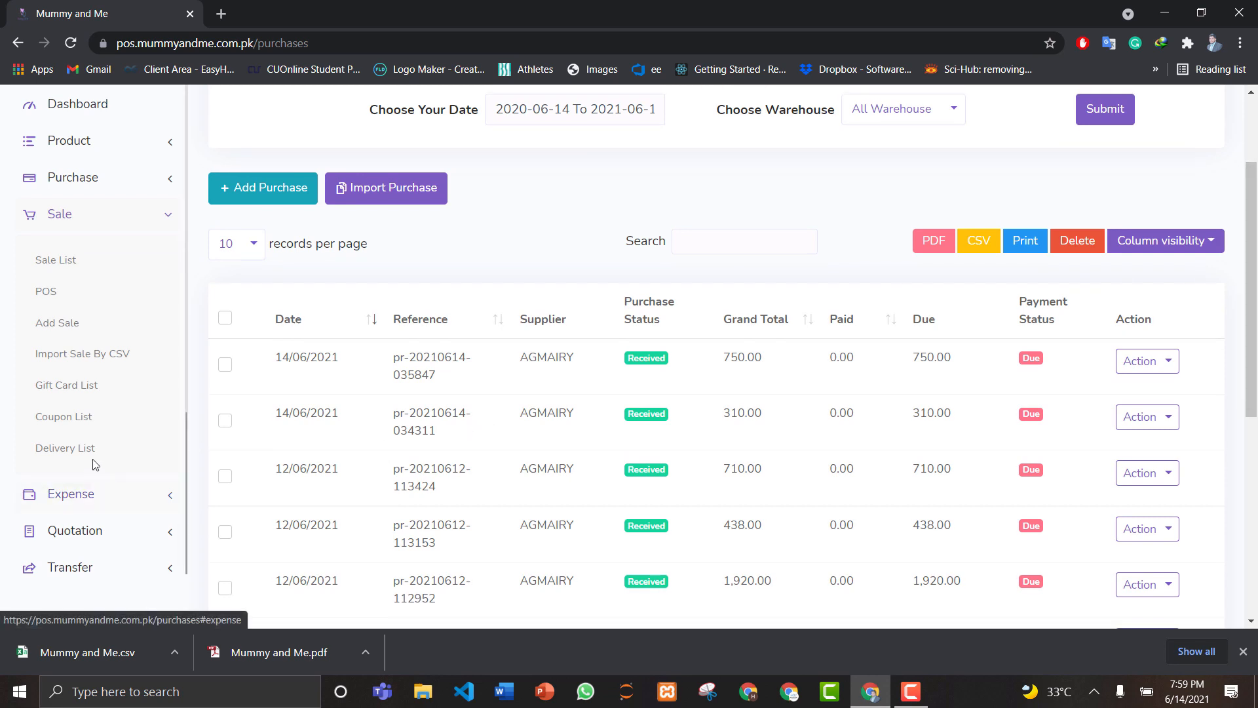
click(61, 450)
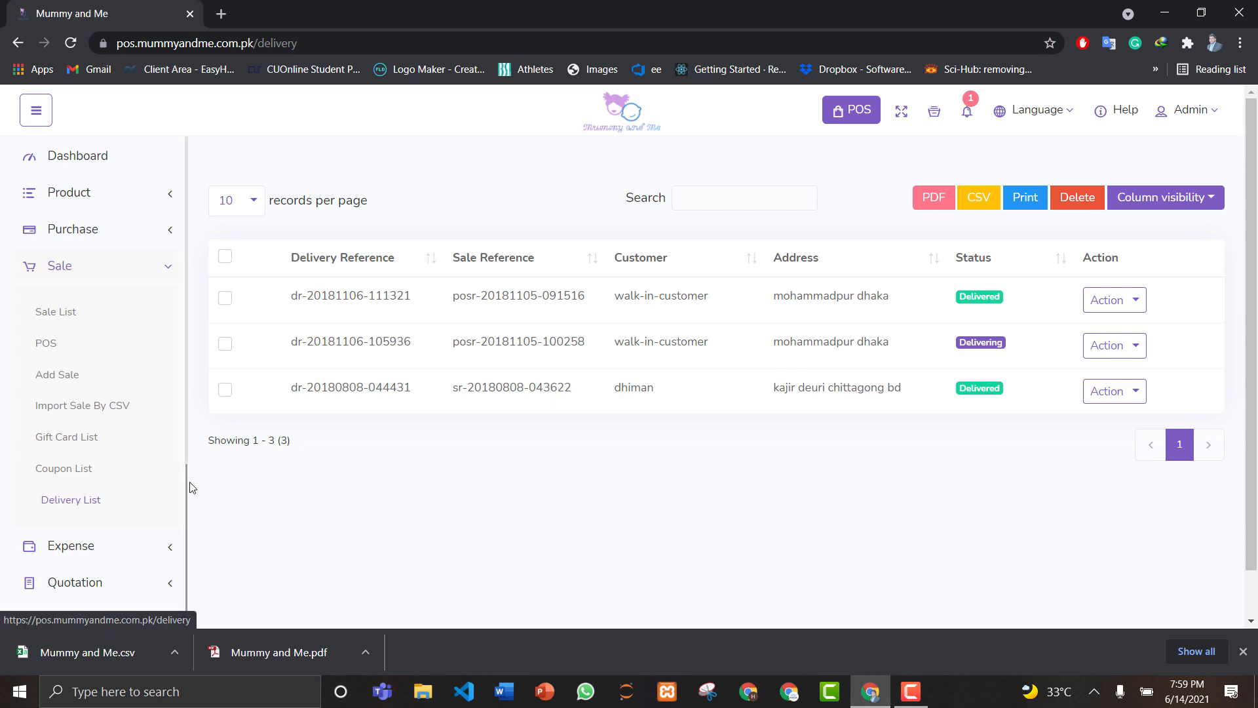
click(1117, 302)
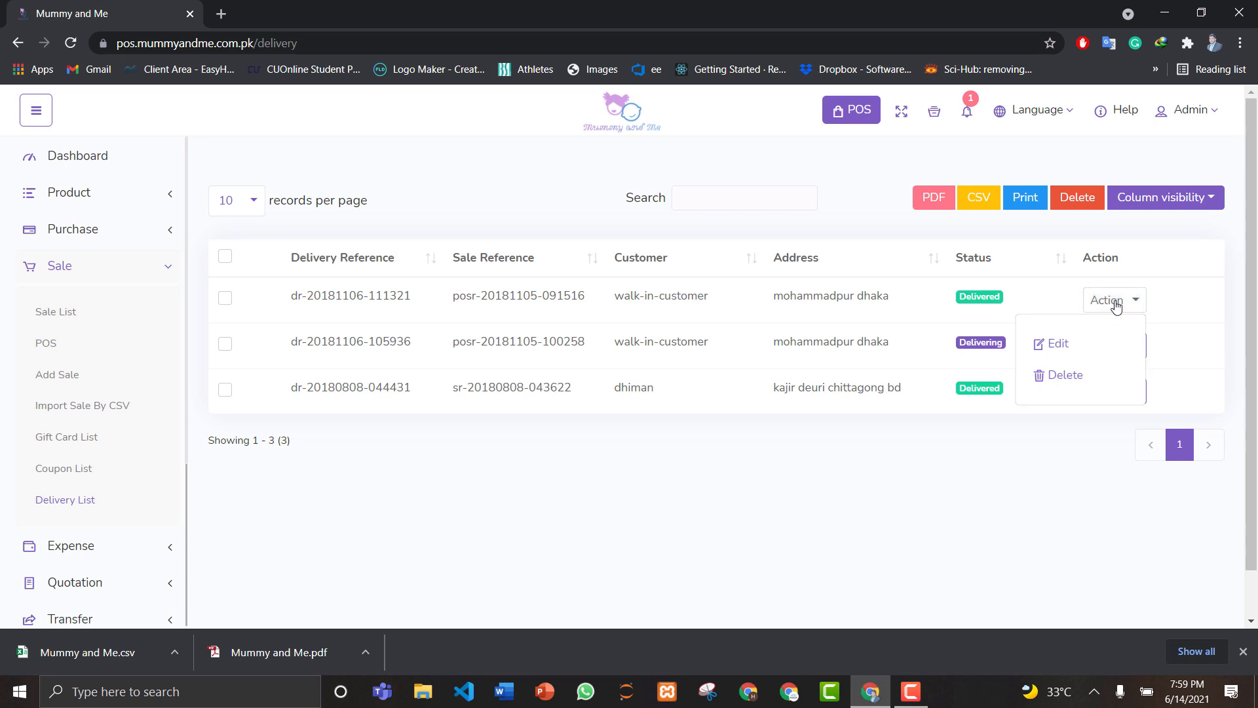
click(1117, 303)
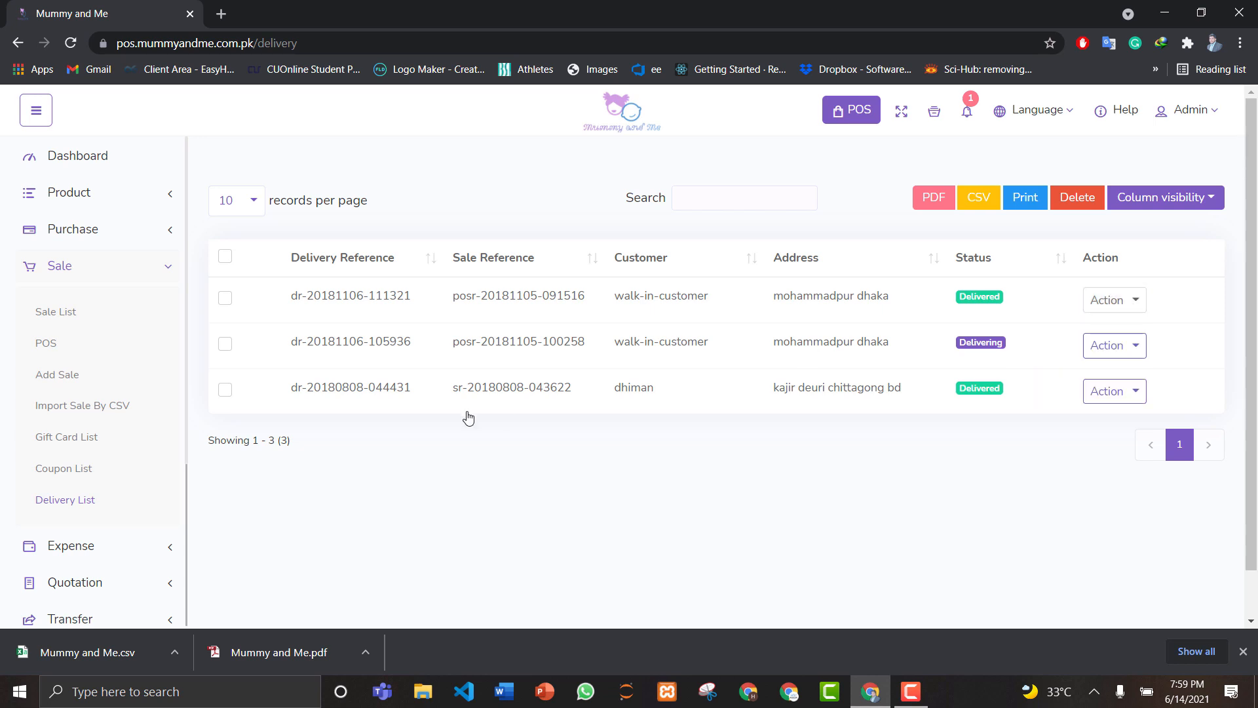
drag(1253, 268, 1257, 322)
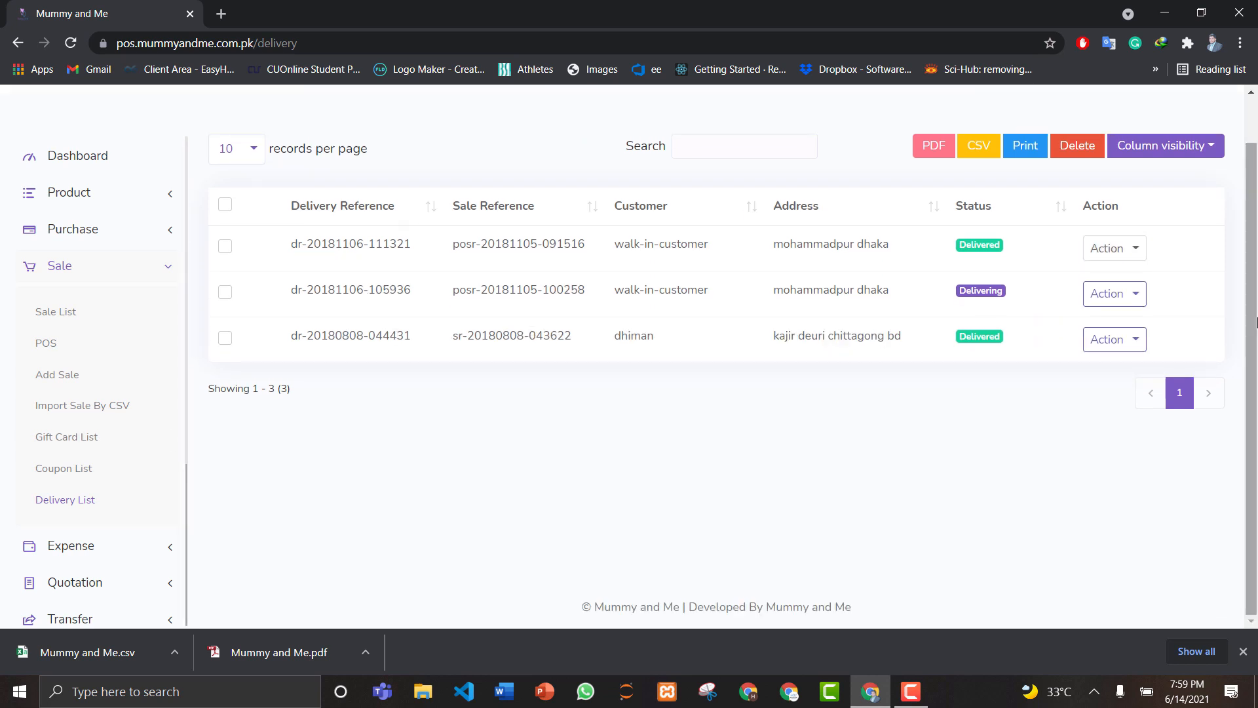
Step: Collapse Sale, peek at Expense and Quotation, then expand Transfer's submenu
click(103, 273)
click(74, 315)
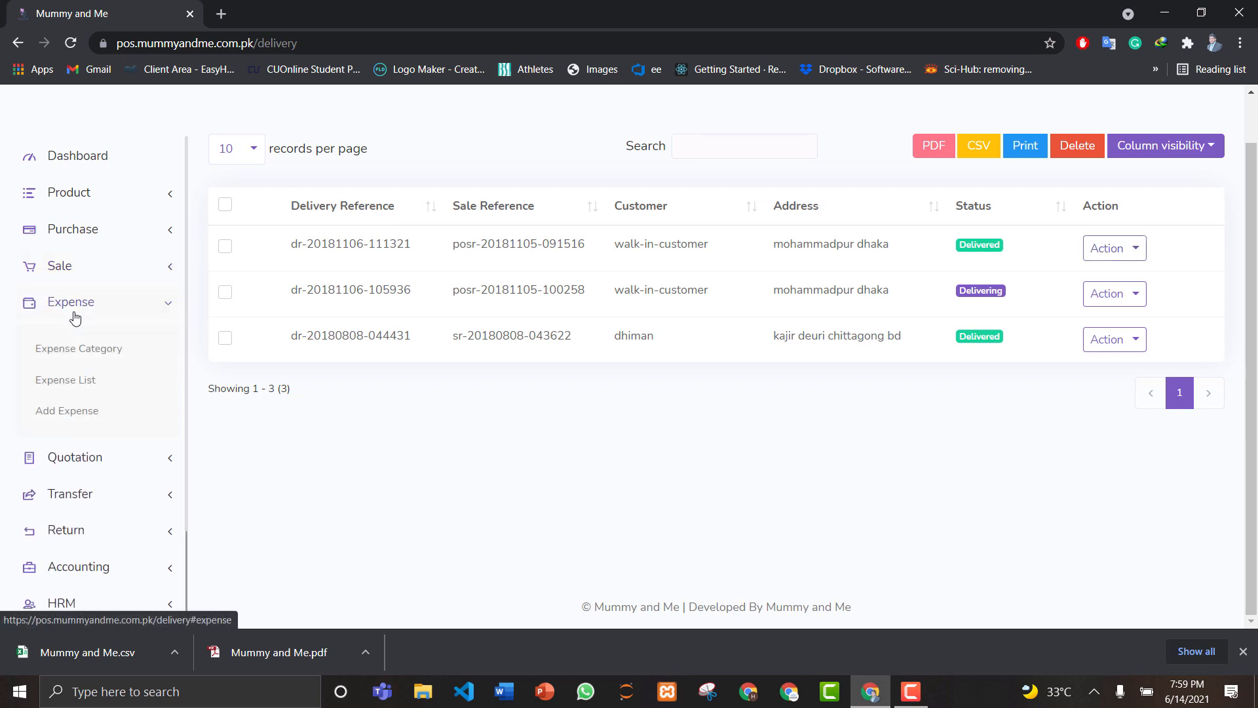
click(74, 316)
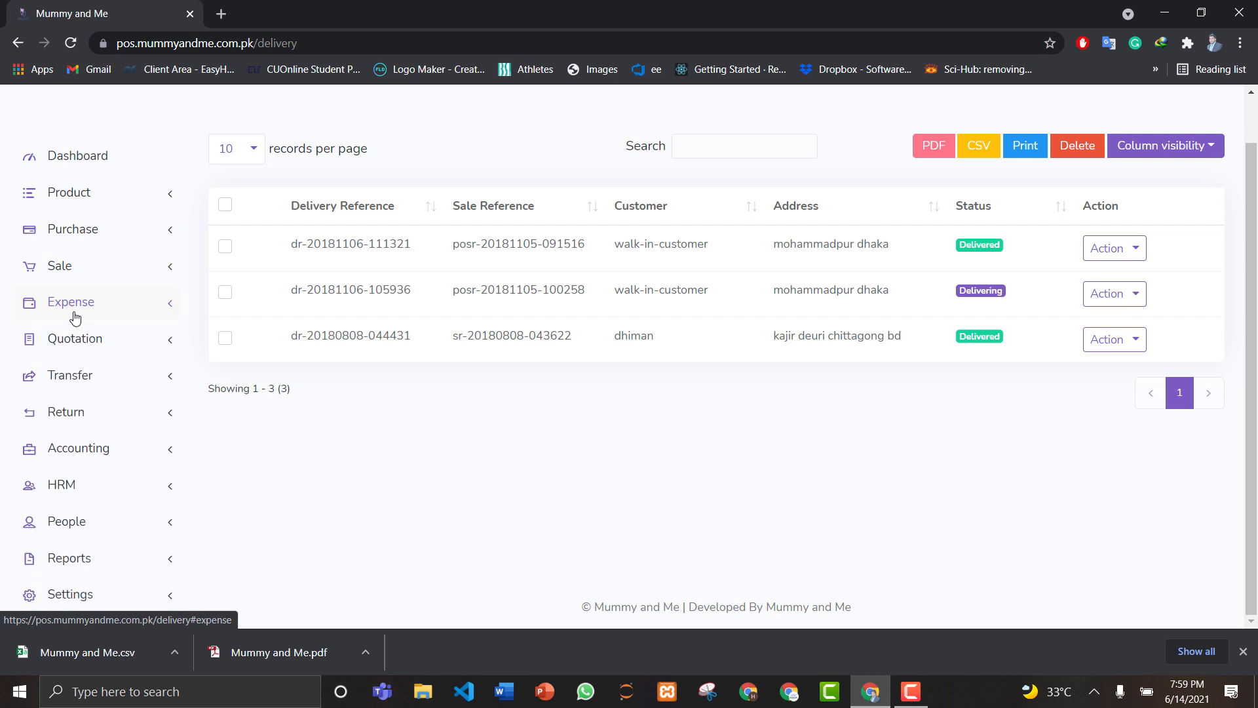
click(83, 344)
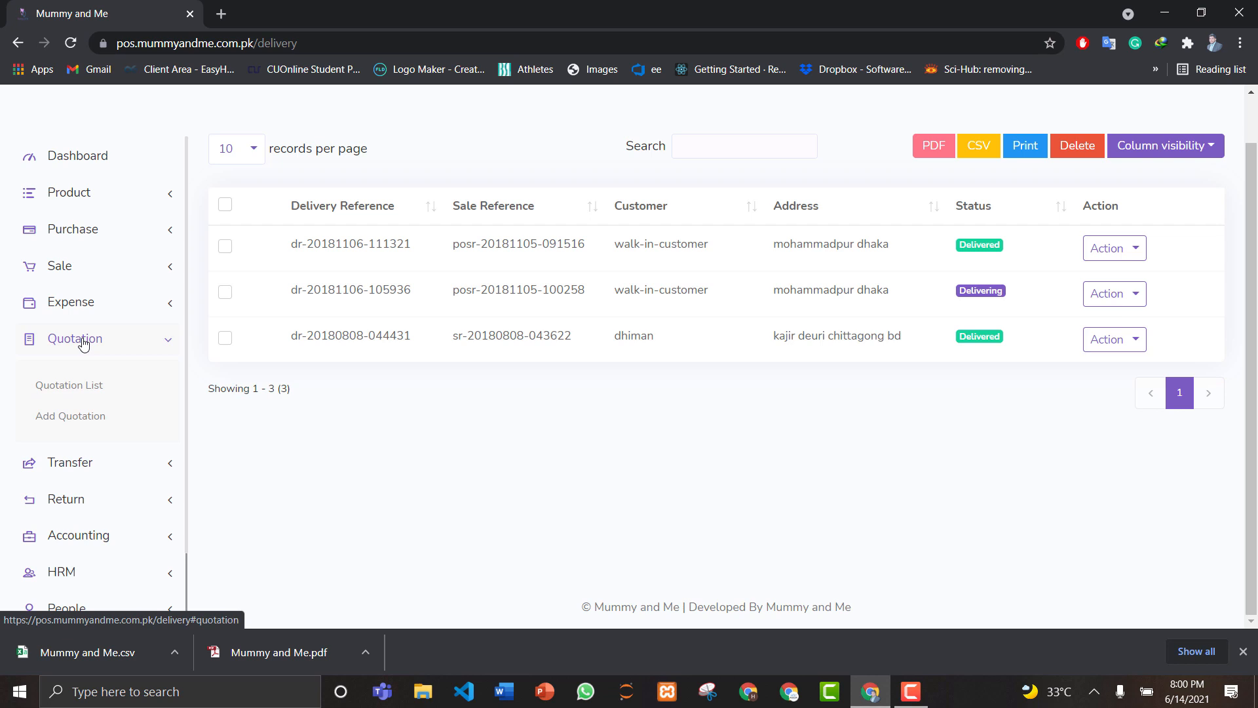
click(83, 342)
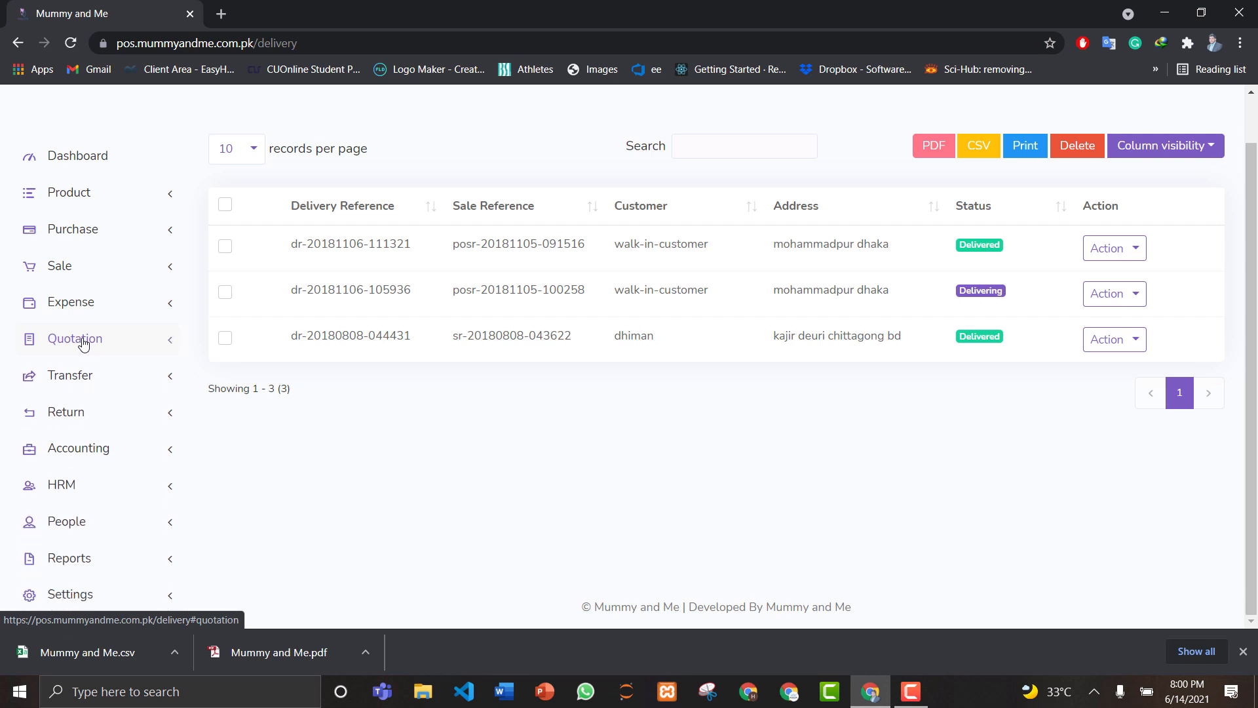
click(82, 375)
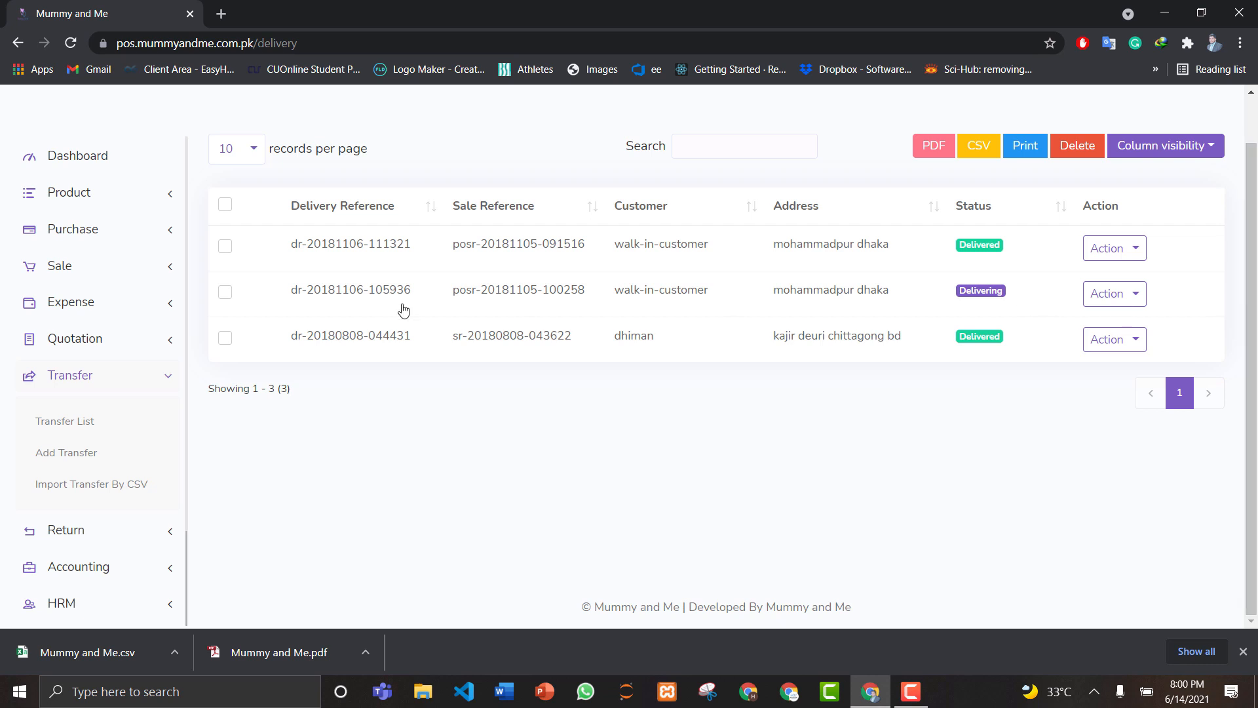
Step: Collapse Transfer, then expand and collapse the Return module's options
click(111, 384)
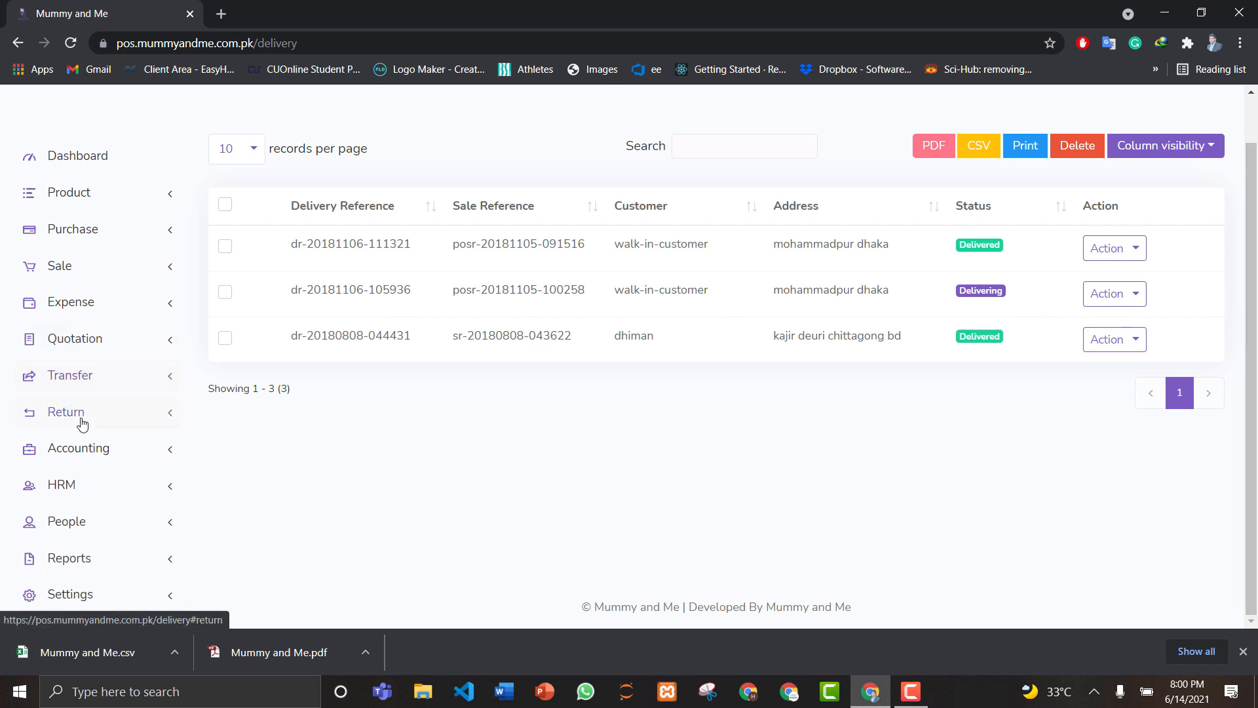
click(80, 418)
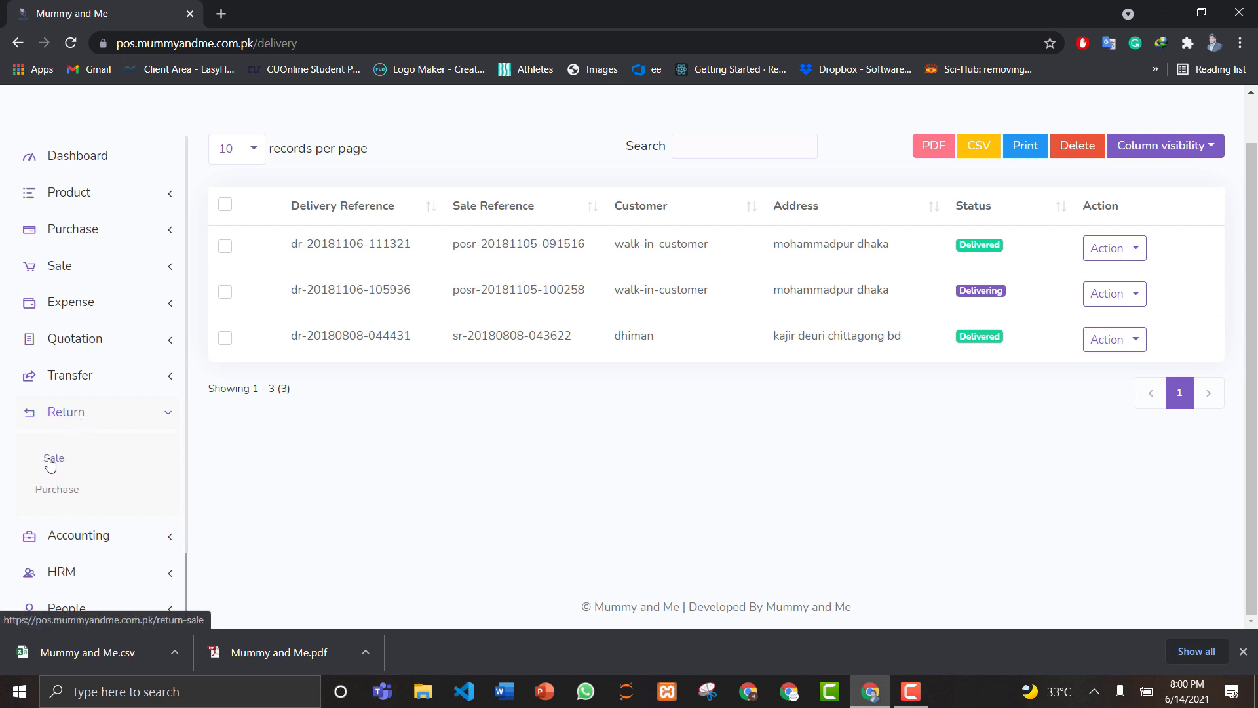
click(109, 410)
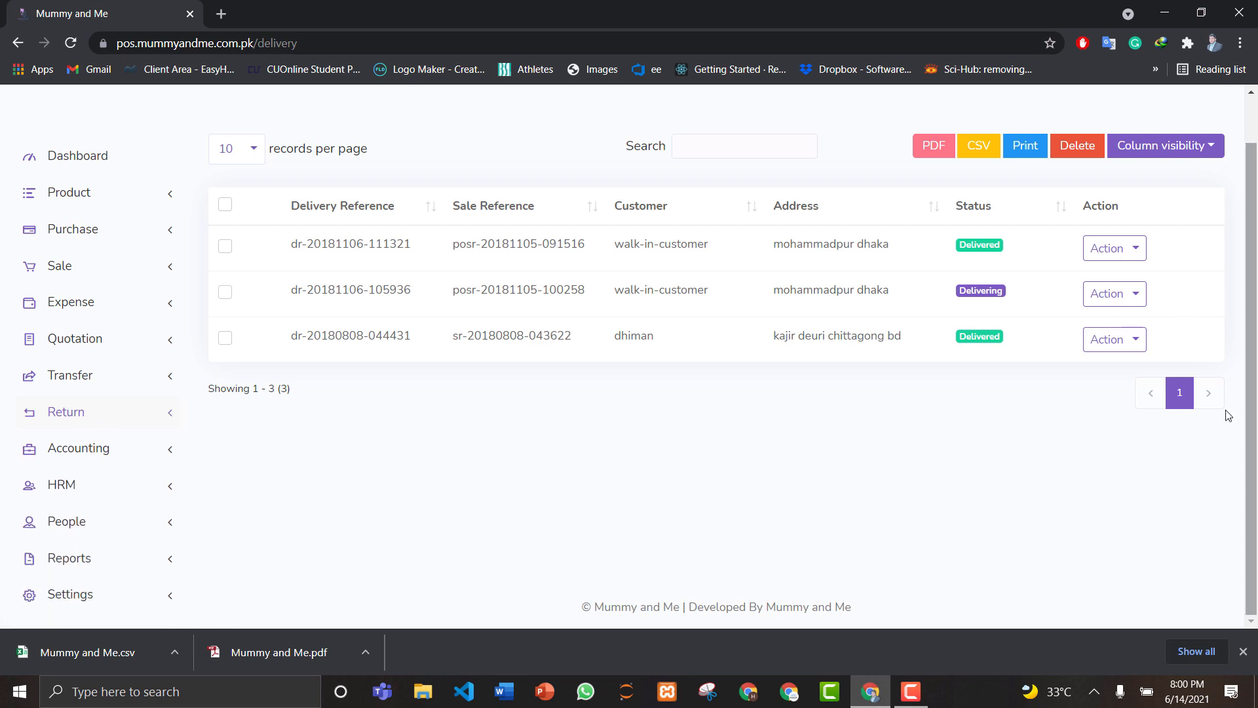
Step: Browse Accounting's options, then expand HRM to show Department, Employee and Attendance
click(99, 448)
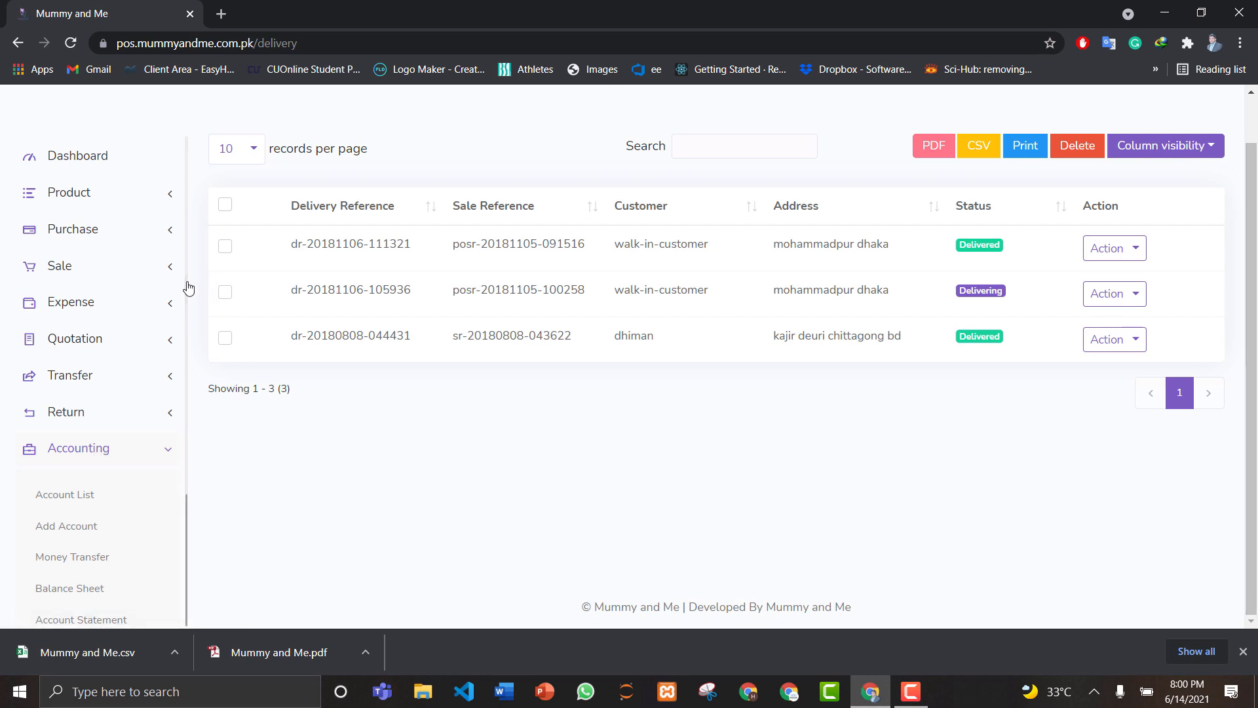
scroll(189, 287, down, 2)
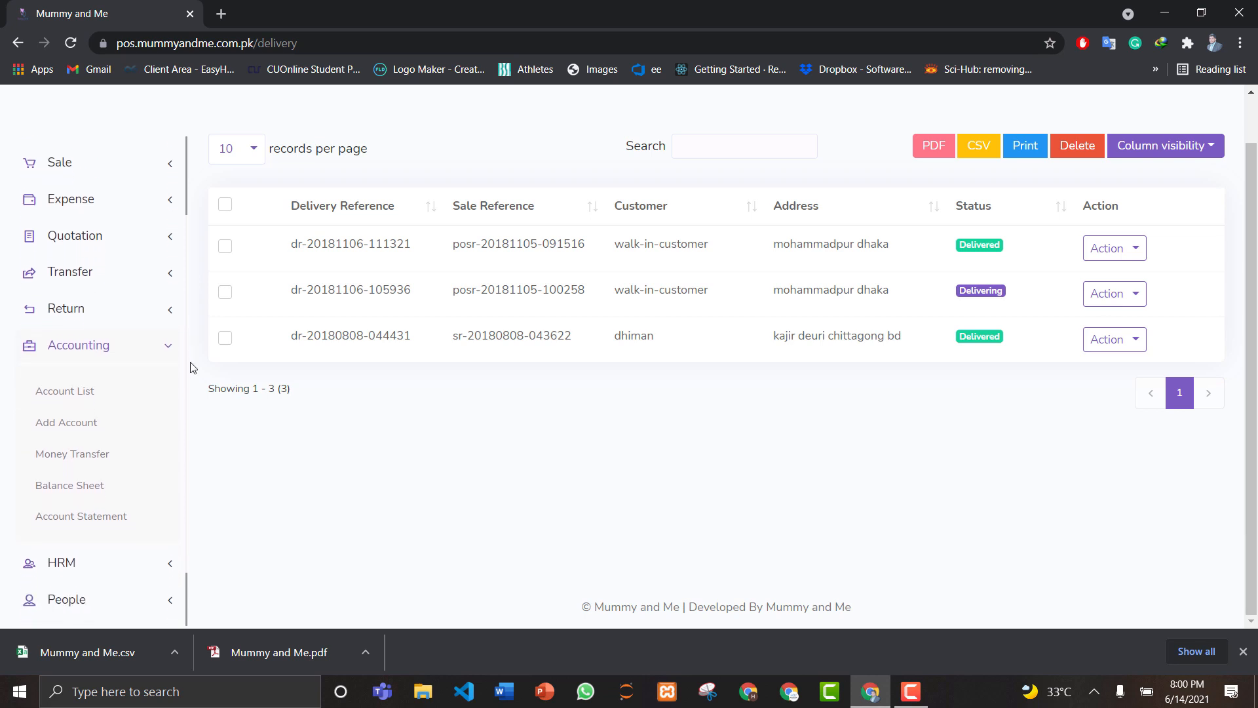
scroll(192, 380, down, 2)
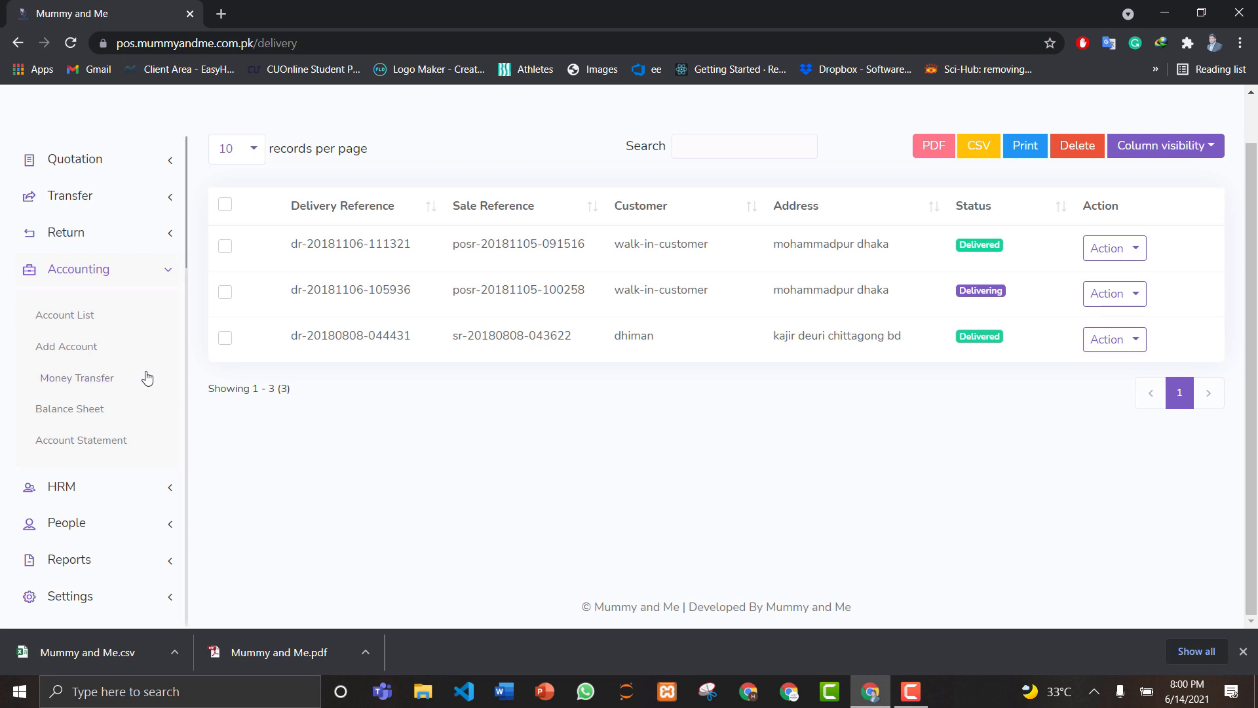
click(79, 271)
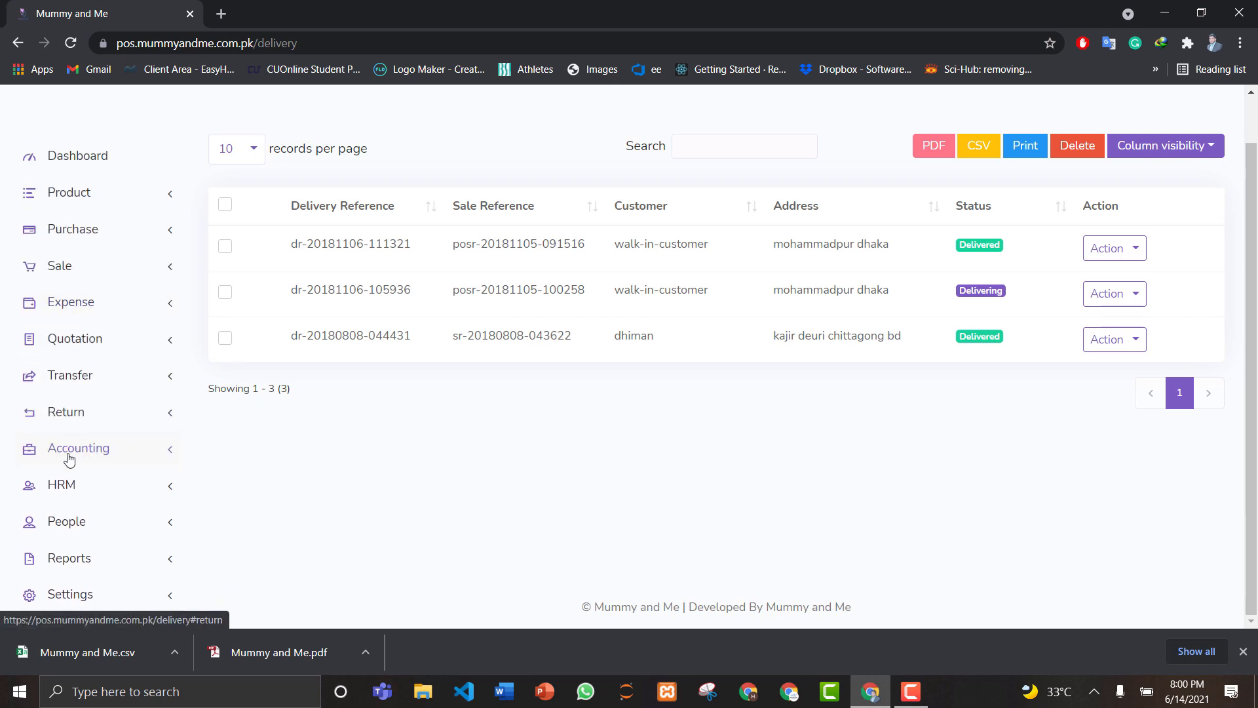
click(63, 488)
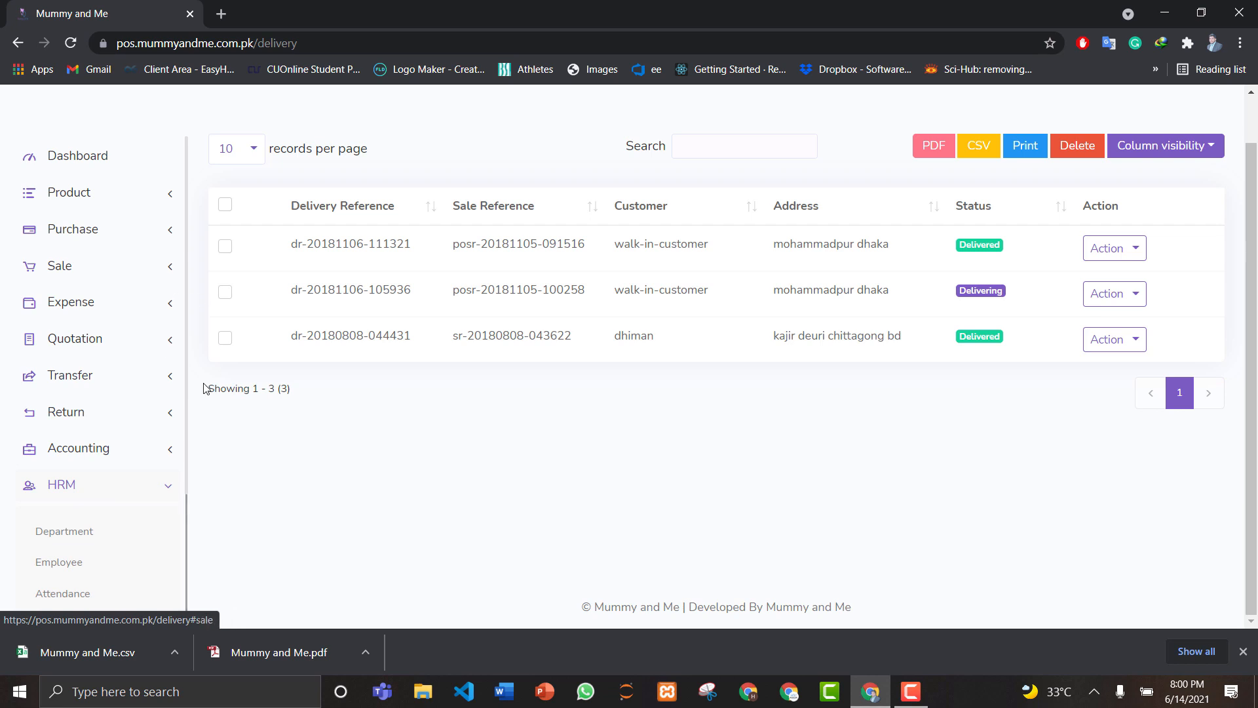
Step: Scroll through HRM's options and collapse it, then view and collapse People's options
drag(186, 410, 187, 564)
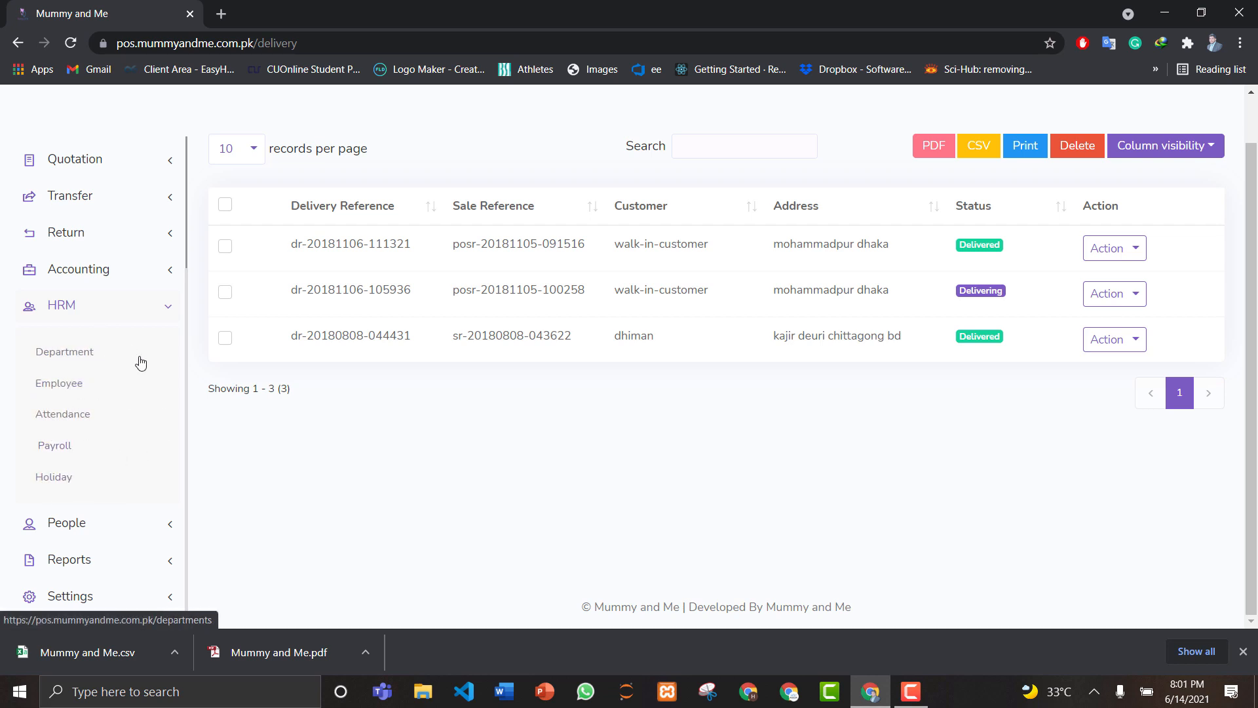
click(130, 318)
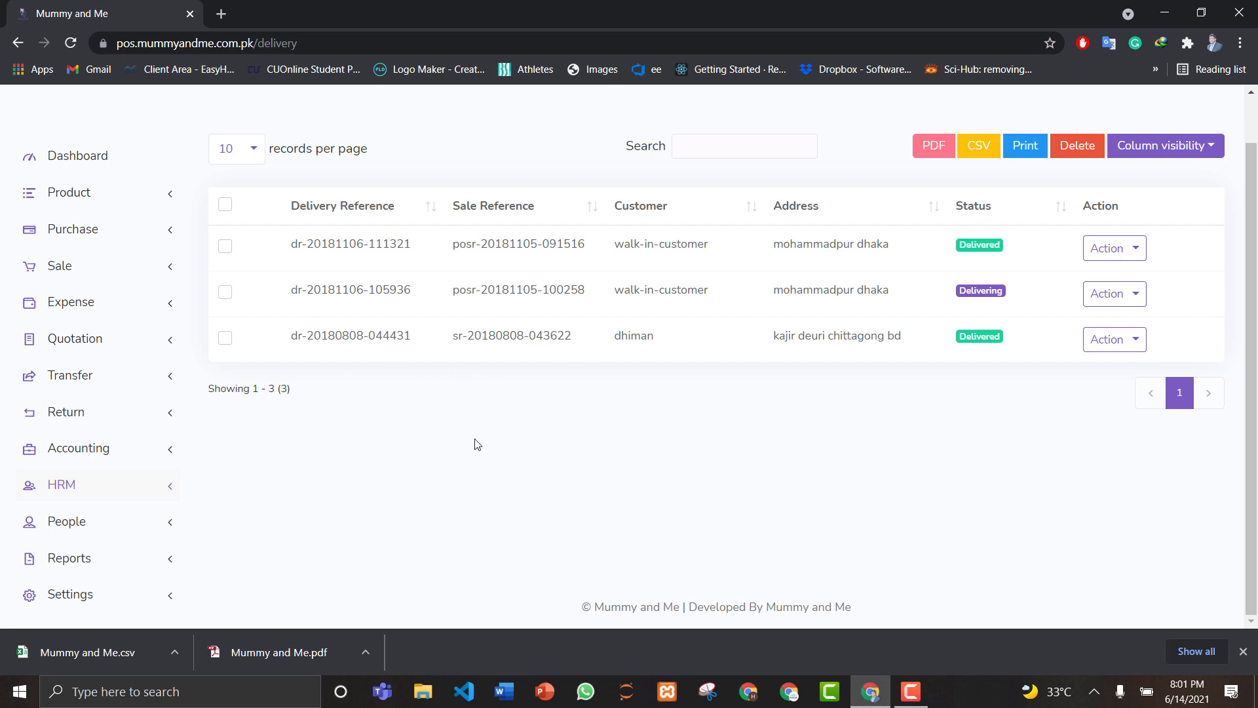
click(80, 522)
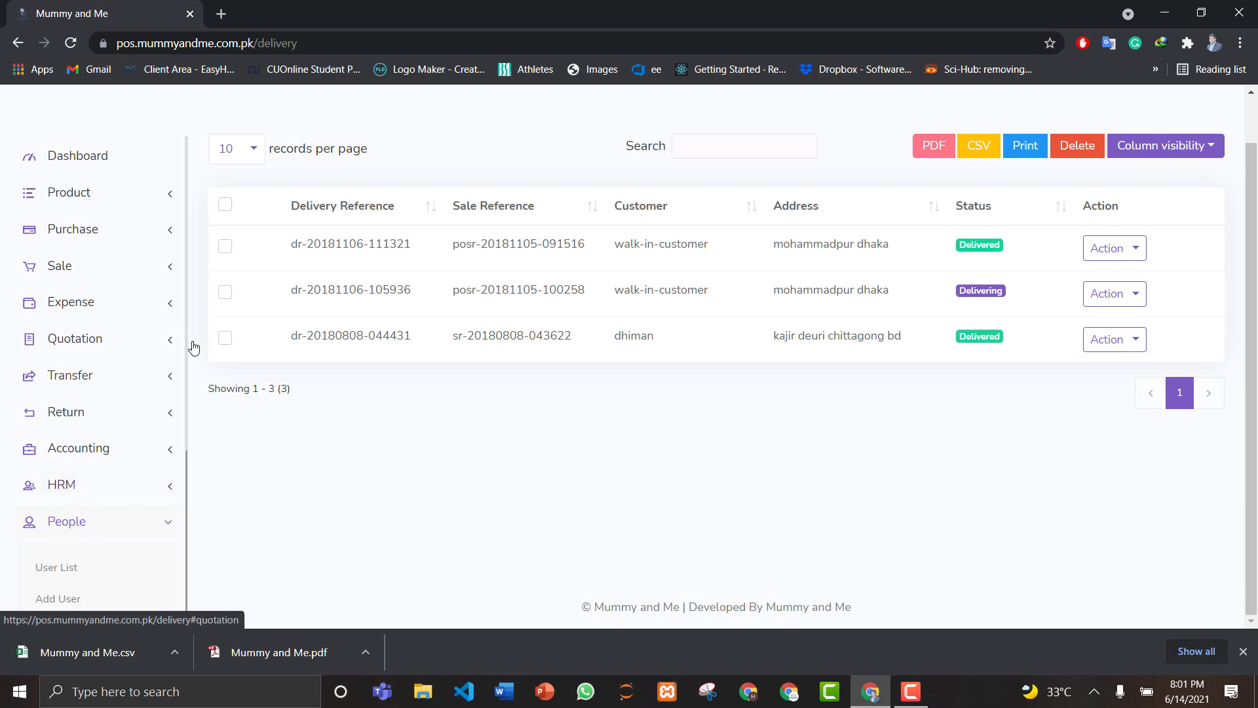
scroll(189, 392, down, 4)
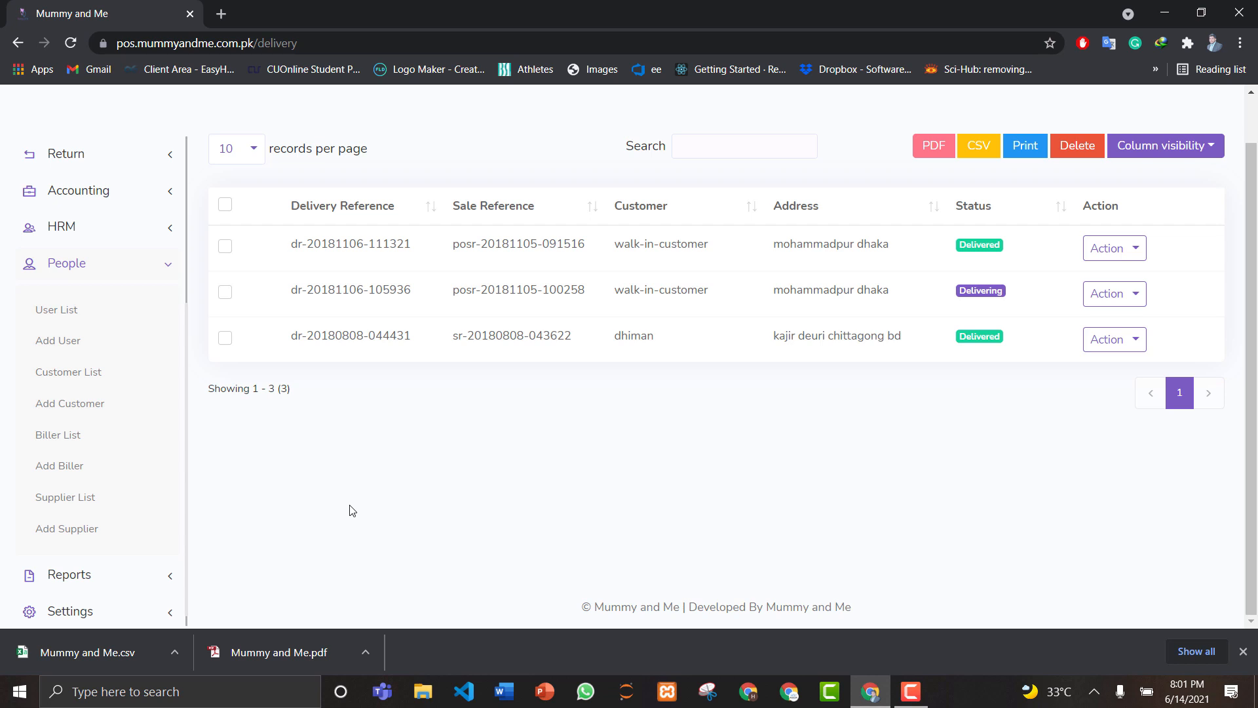
click(98, 274)
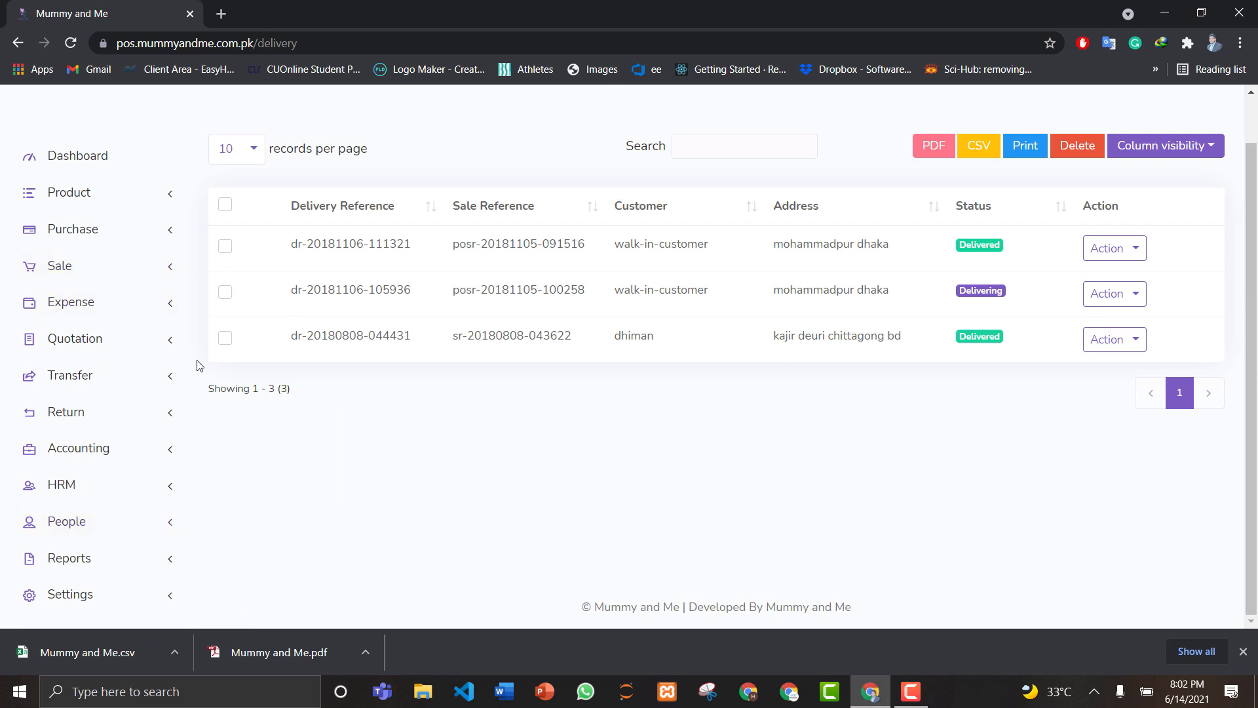
Step: Expand Reports, scroll from Summary Report to Due Report, then expand Settings
click(90, 560)
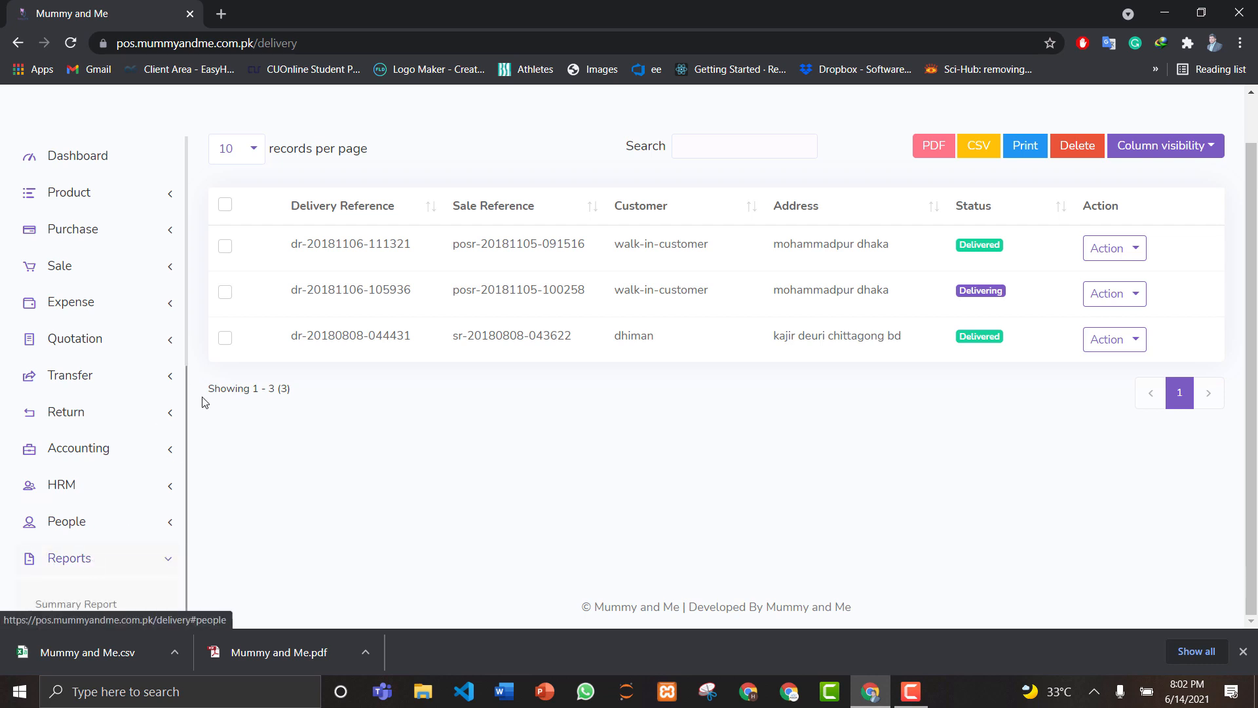
drag(187, 395, 187, 522)
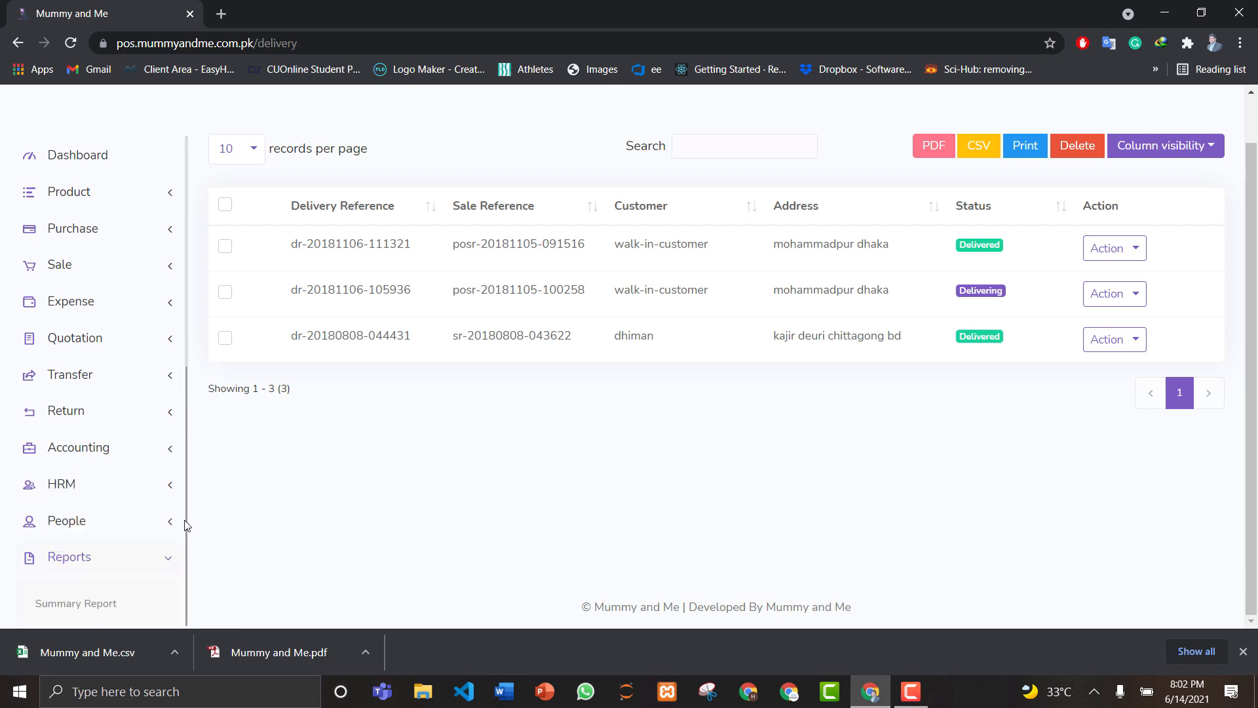
drag(188, 398, 194, 372)
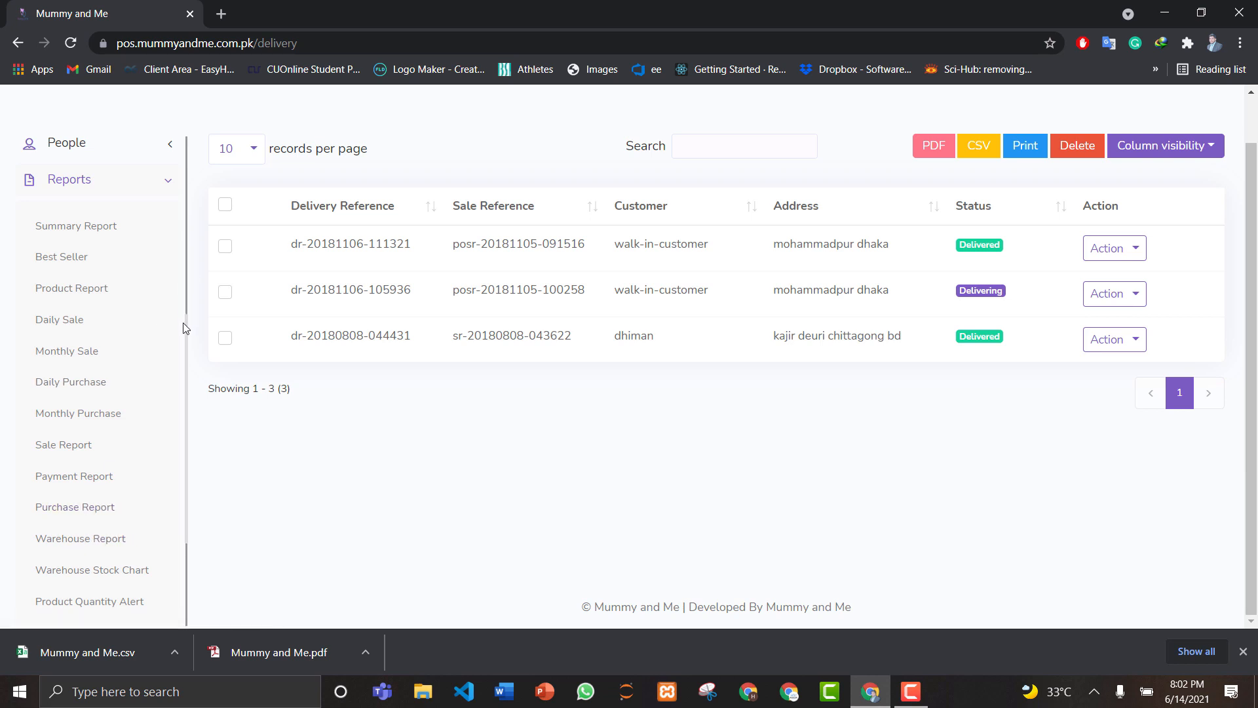
drag(185, 329, 195, 445)
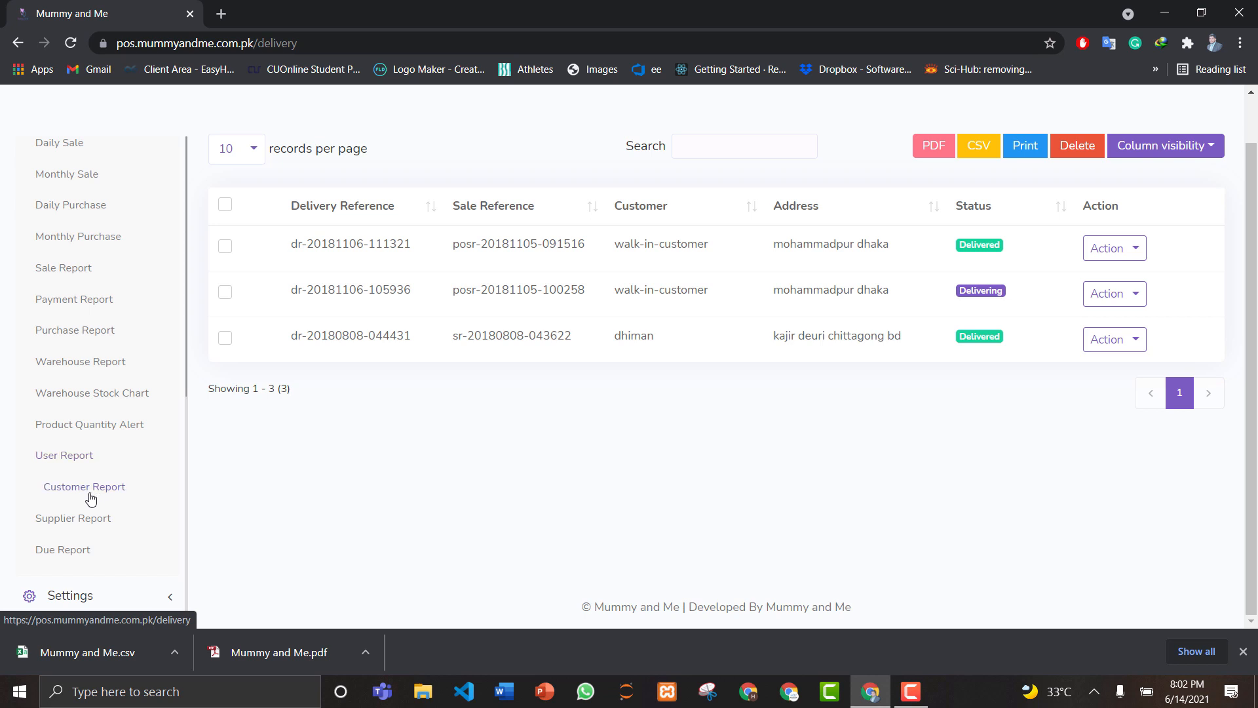
drag(186, 344, 182, 388)
click(219, 444)
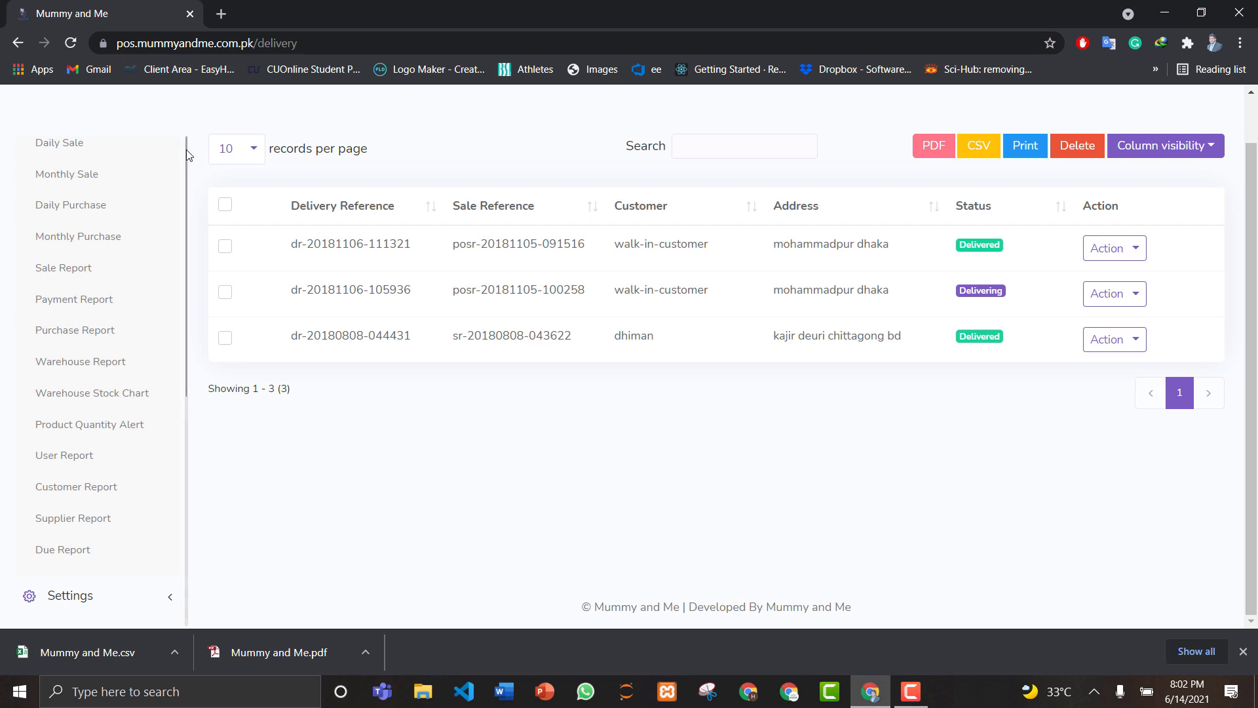
drag(187, 151, 181, 197)
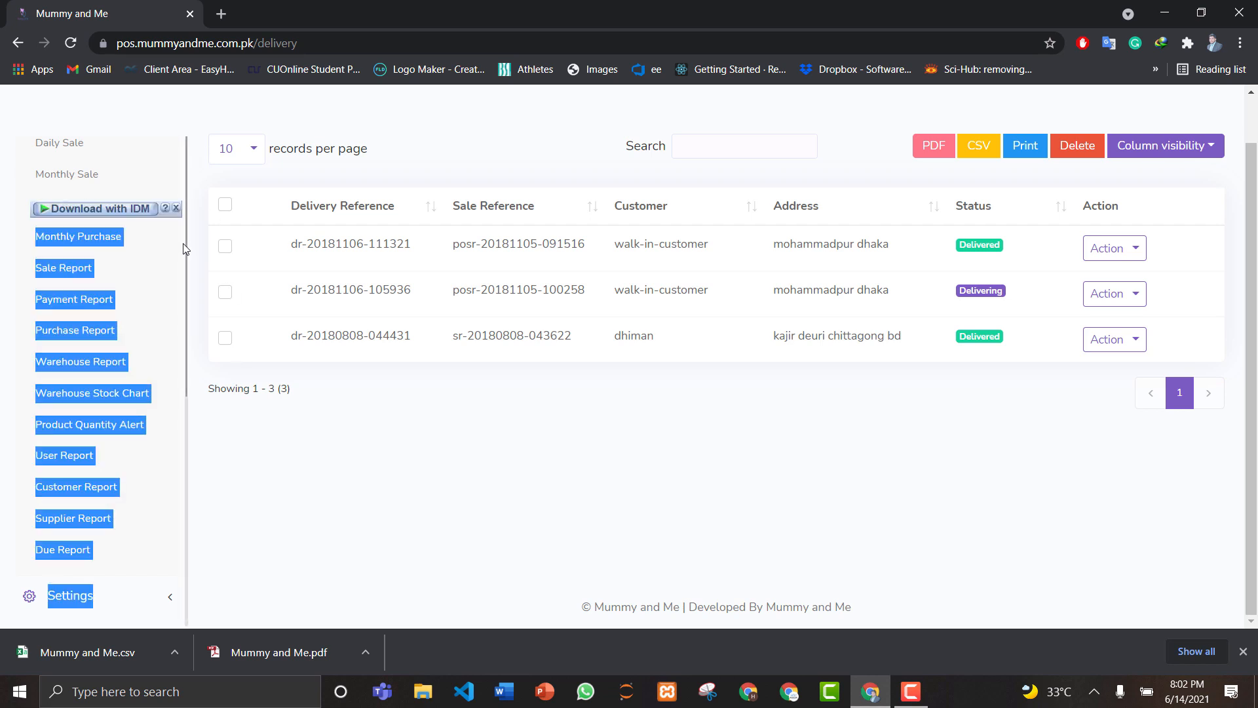
click(302, 498)
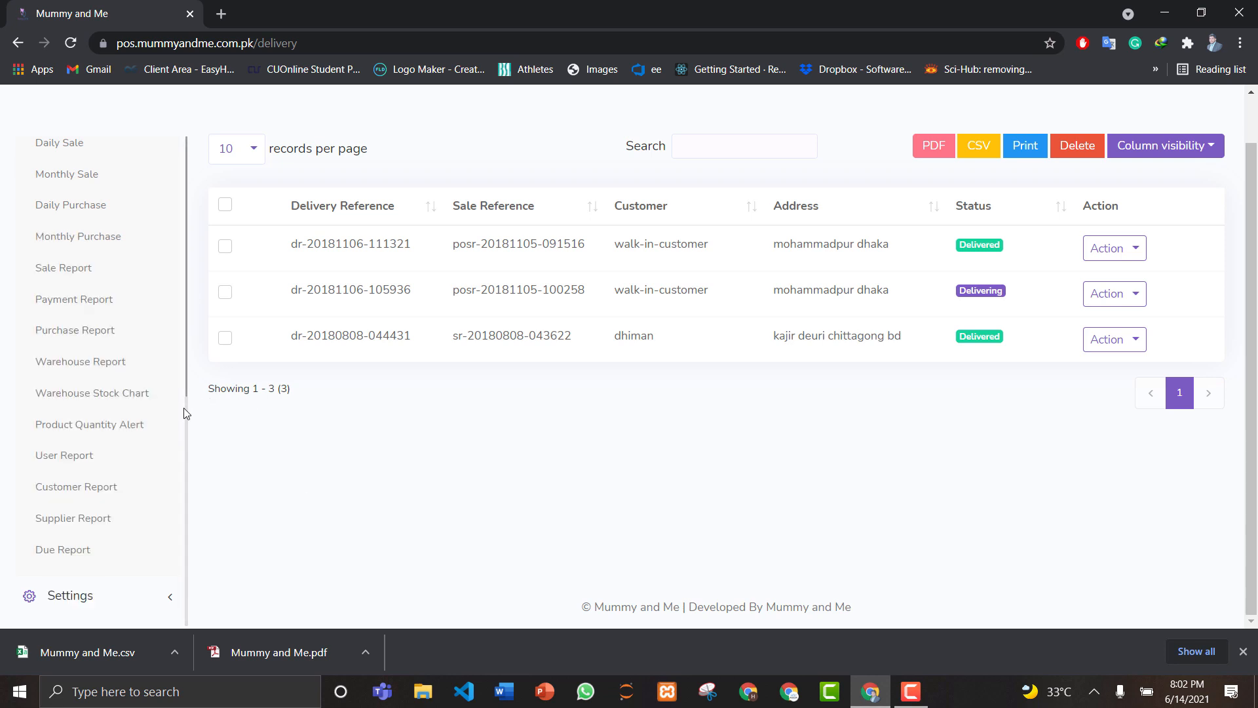
click(94, 597)
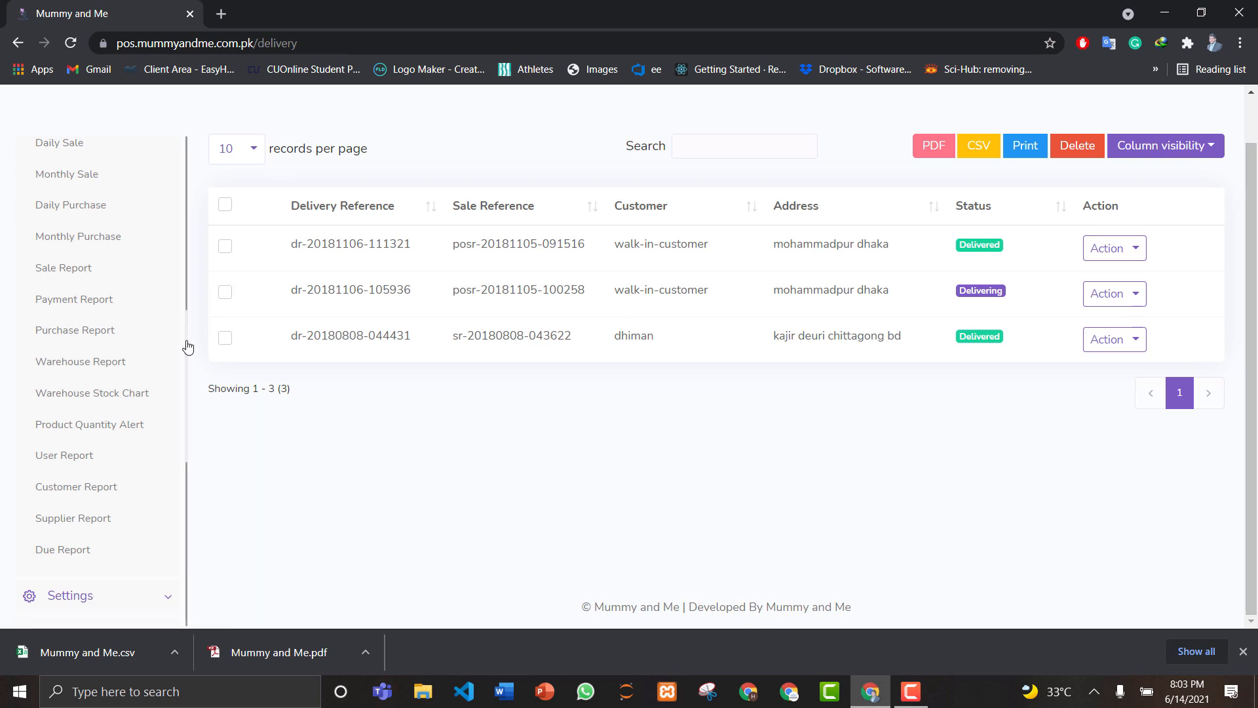
Step: Scroll Settings' pages from Role Permission to HRM Setting, then return to the page top
drag(187, 331, 187, 458)
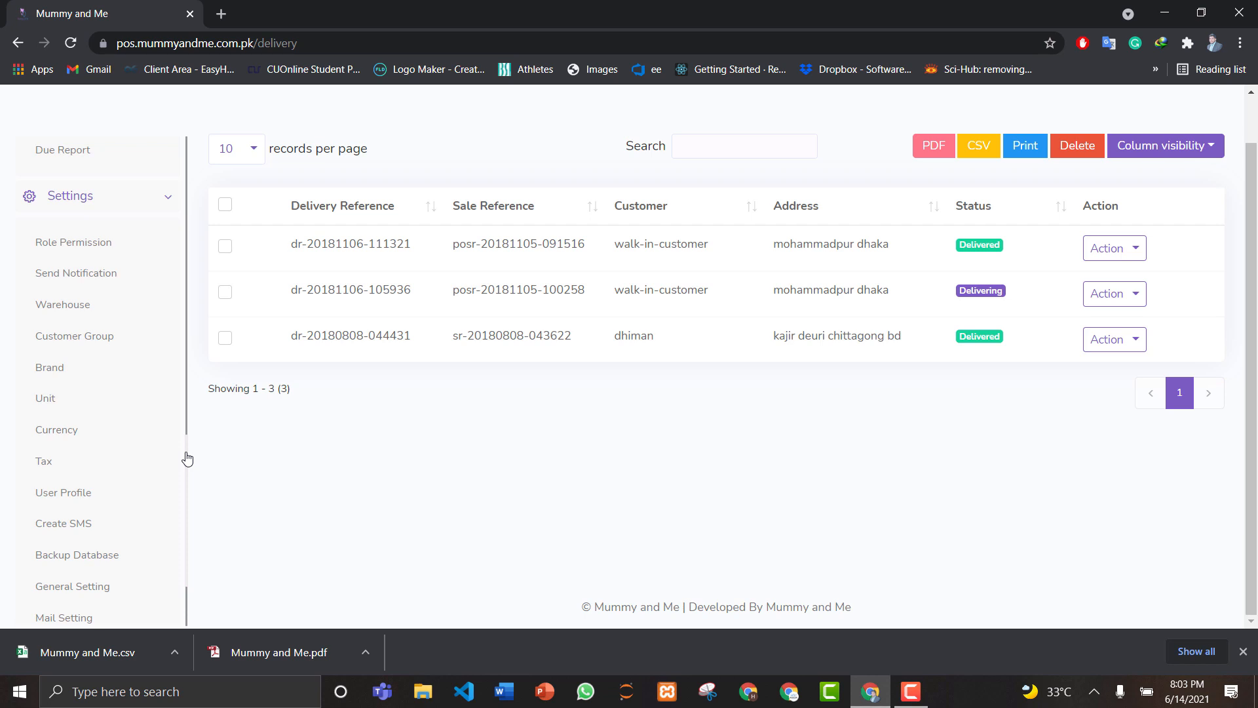
drag(187, 458, 187, 465)
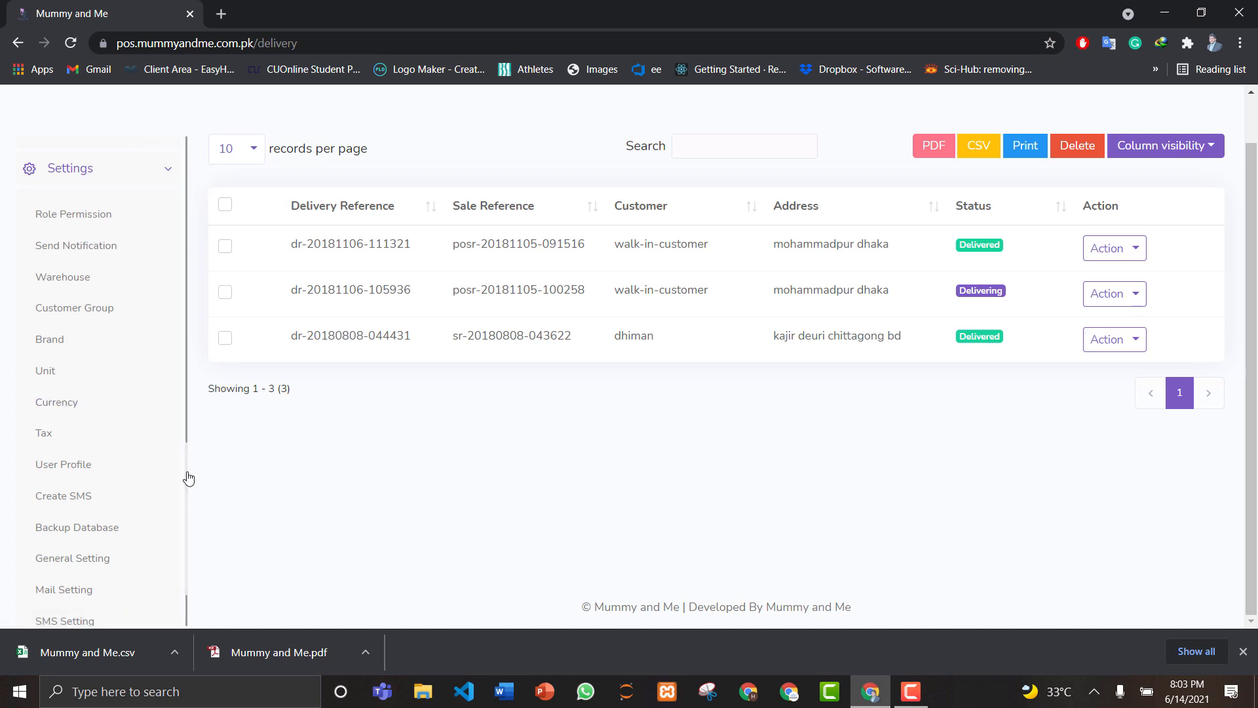
scroll(188, 497, down, 3)
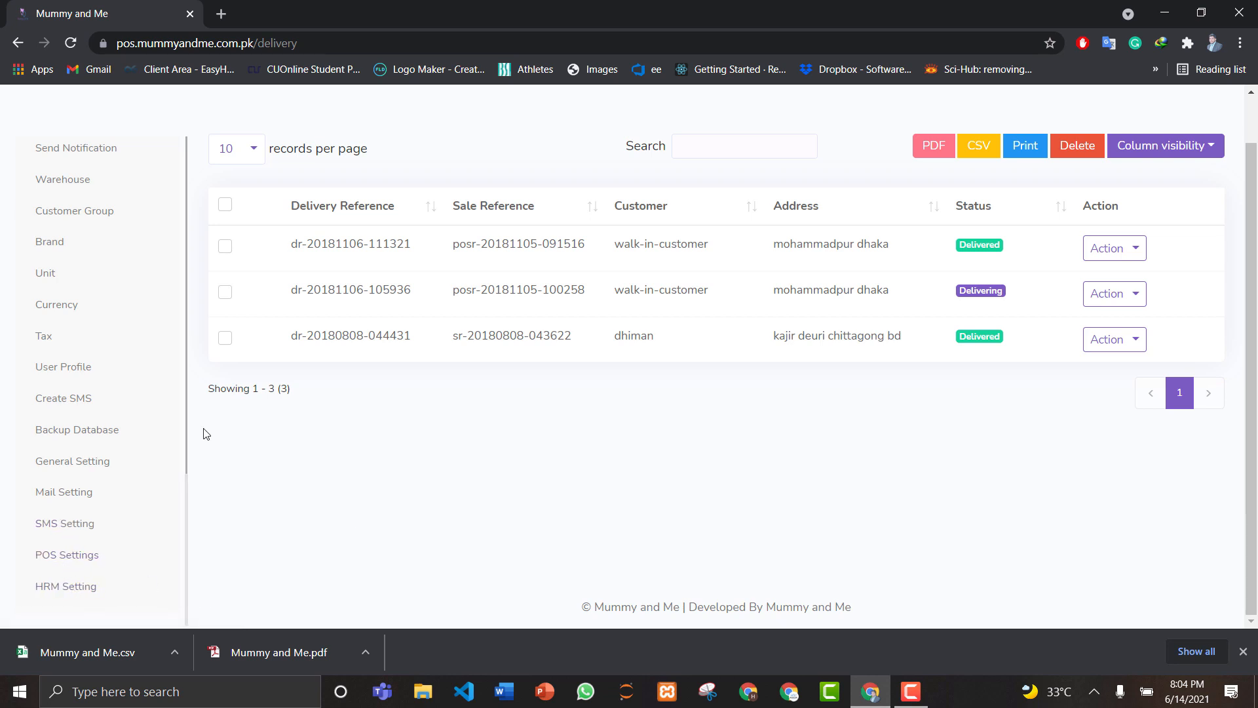
drag(186, 428, 198, 356)
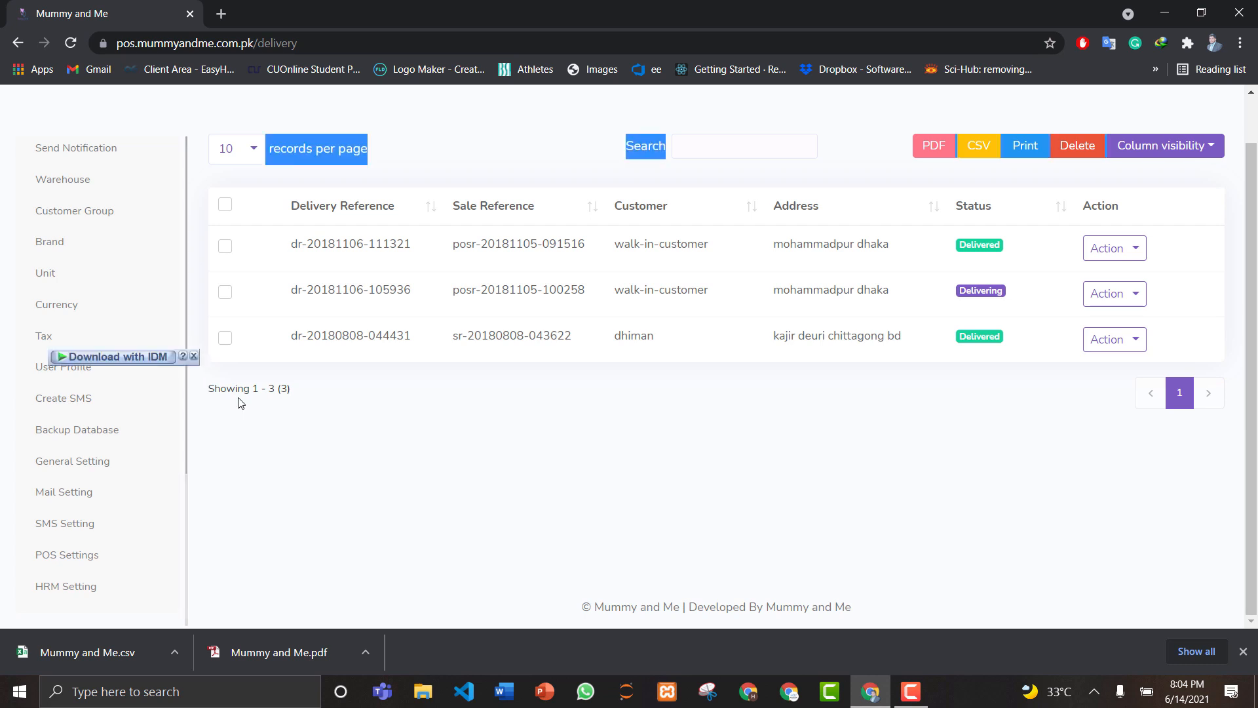
click(341, 506)
scroll(886, 161, up, 1)
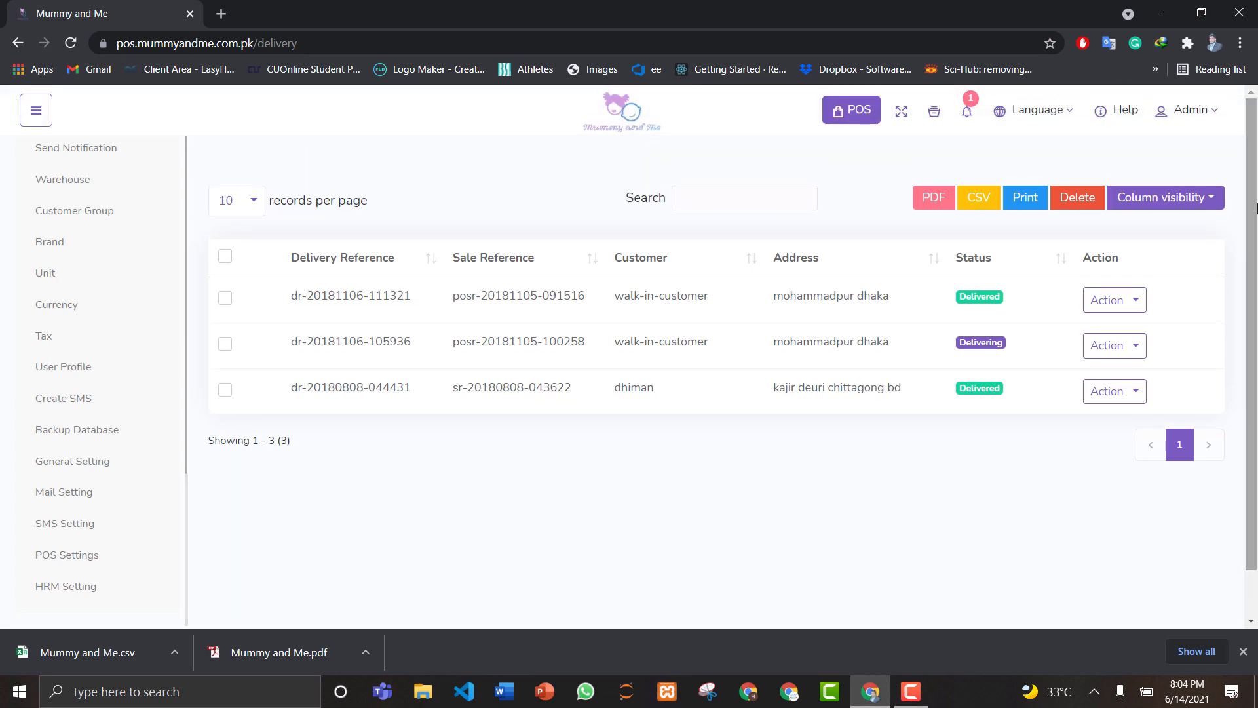